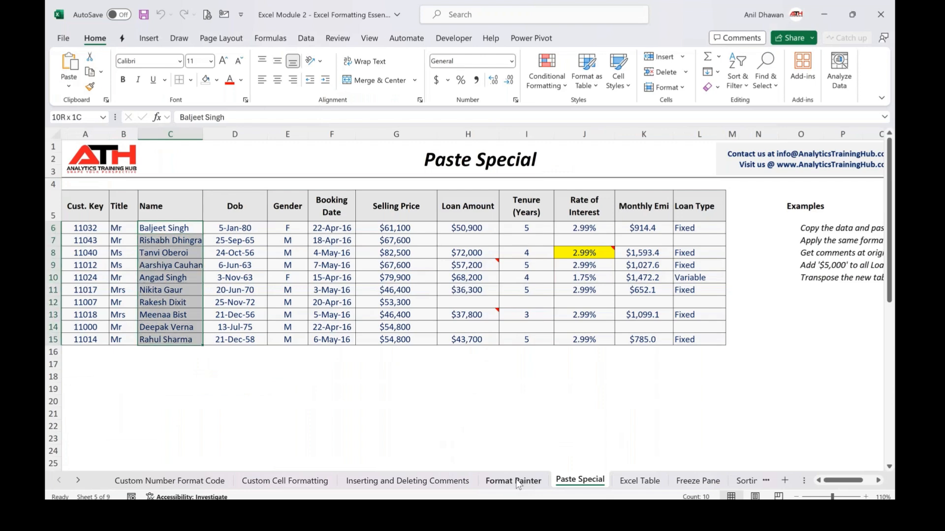
Copy the customer names from the Paste Special sheet and paste them as values into E4 of a new sheet
key(ctrl+c)
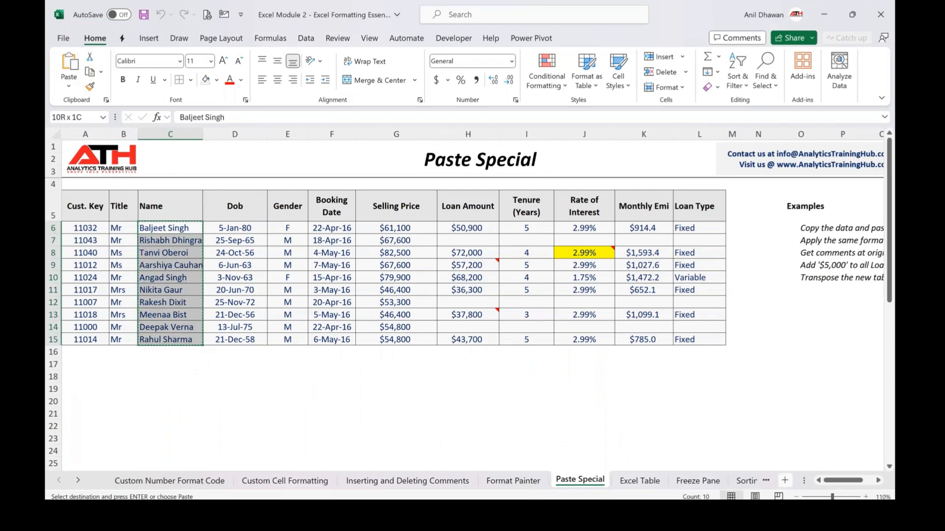
click(784, 481)
key(alt+e)
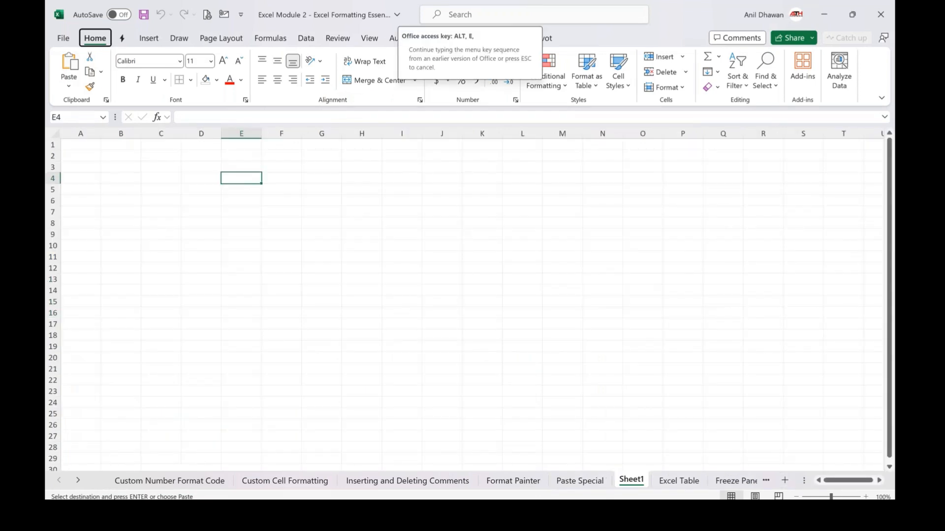
key(s)
key(v)
key(Return)
Enter the header Names in E3 above the pasted names and make it bold
key(Up)
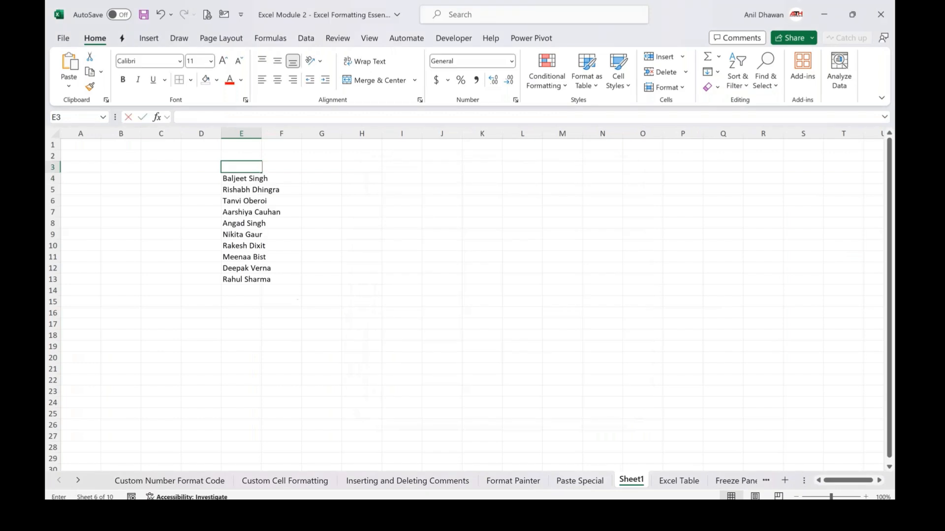
text(Names)
key(Return)
key(Up)
key(ctrl+b)
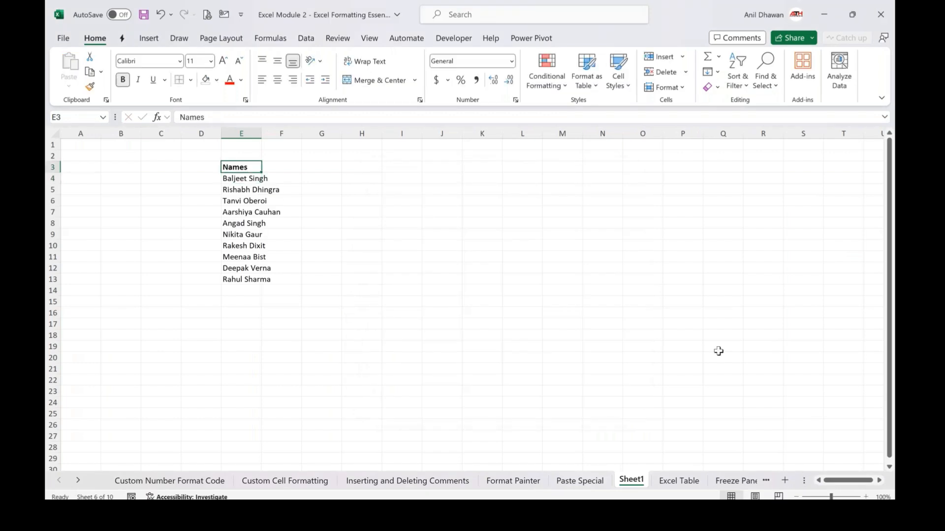
Enter the header Address in F3 next to Names
scroll(463, 295, up, 6)
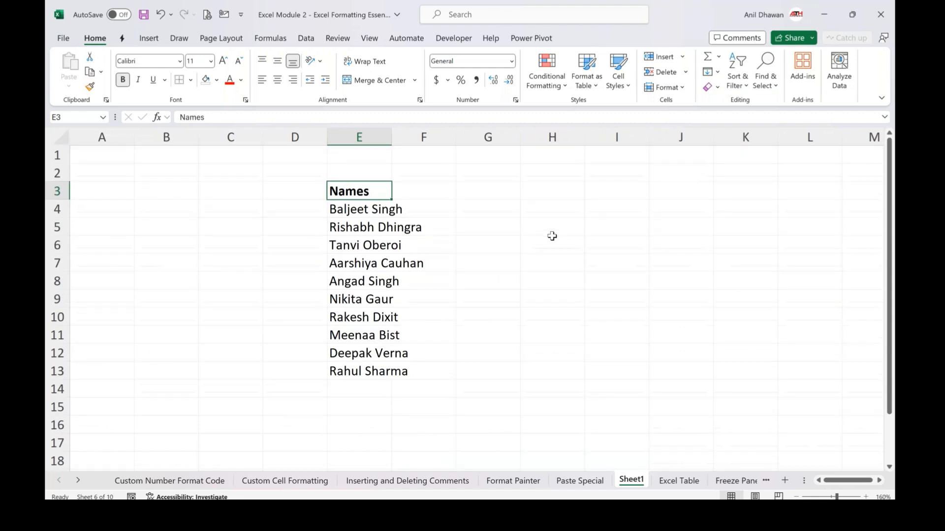
scroll(551, 236, right, 3)
key(Right)
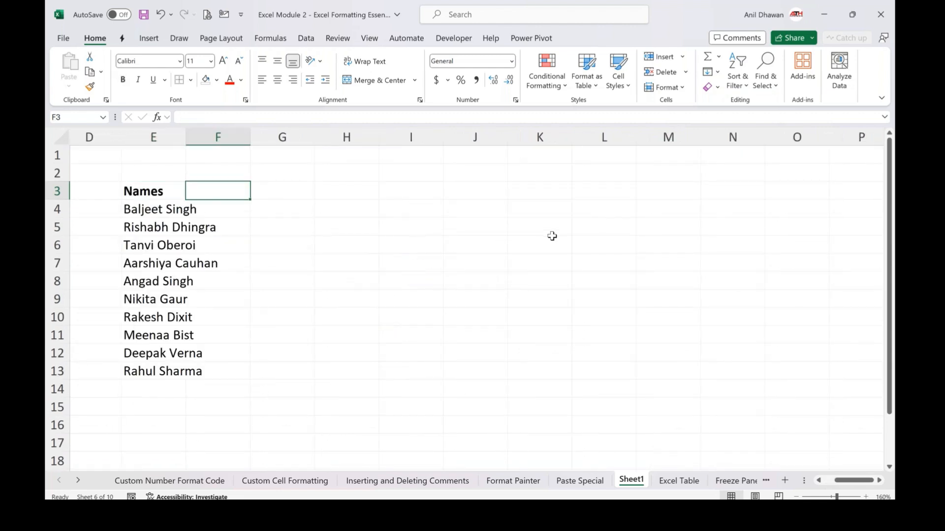
text(Address)
key(Return)
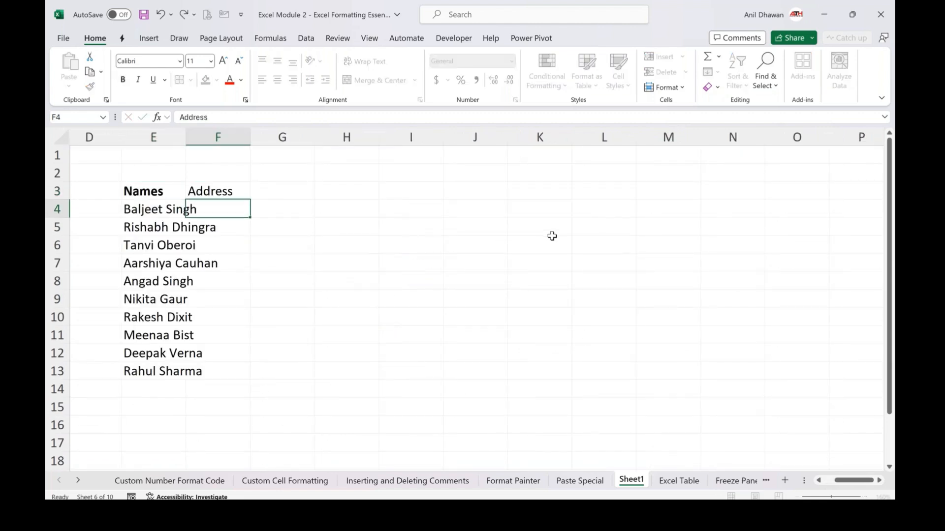
Enter the headers State, Date and Value in G3, H3 and I3
key(Up)
key(Right)
text(S)
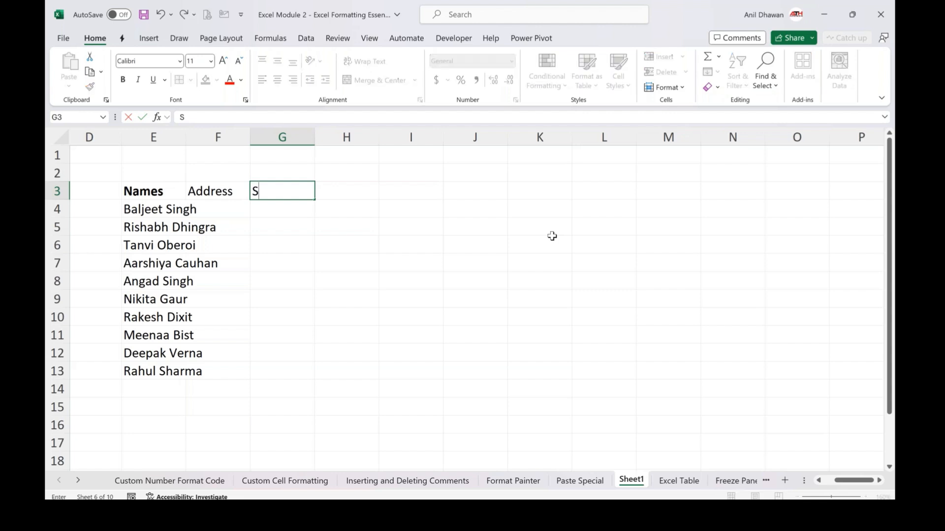
text(tate)
key(Tab)
text(D)
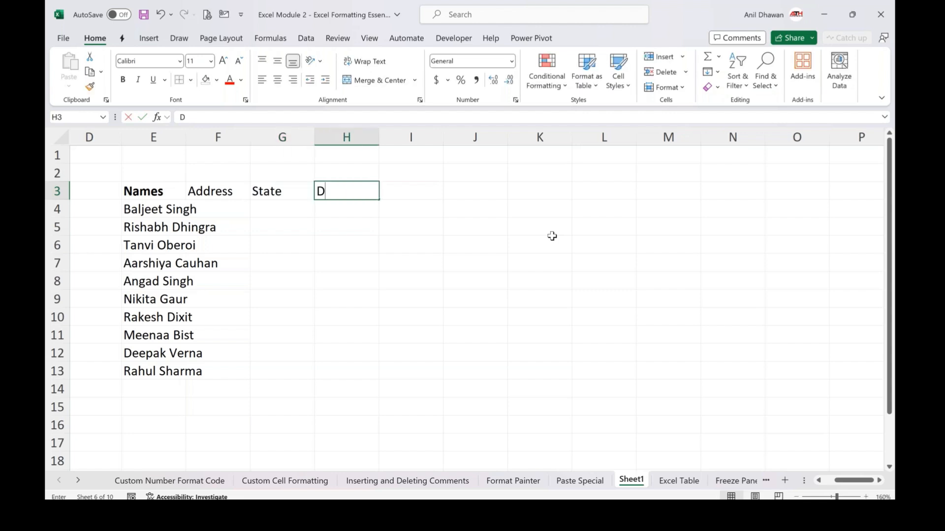
text(ate)
key(Tab)
text(Value)
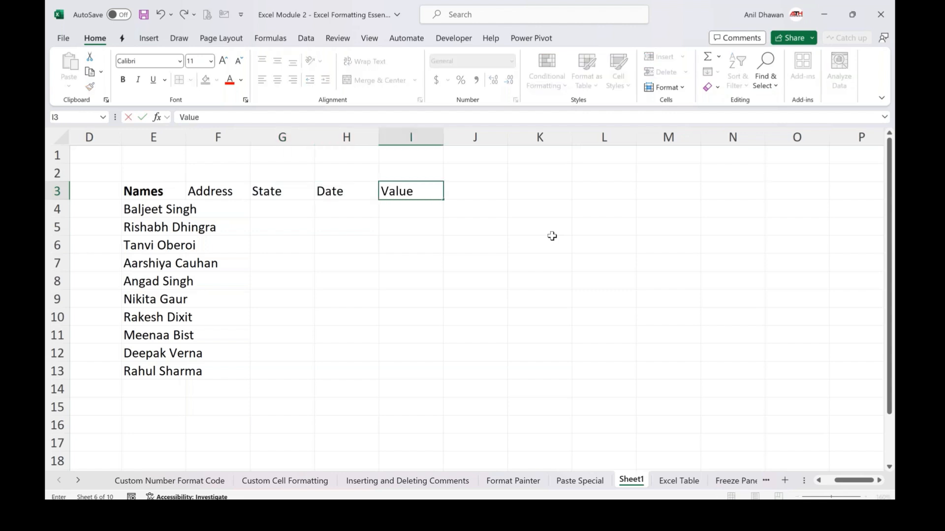
key(Return)
Fill F4:F13 with sample street addresses using the Sample Data Address generator
key(shift+Down)
key(shift+Down)
key(shift+Down)
key(shift+Down)
key(shift+Down)
key(shift+Down)
key(shift+Down)
key(shift+Down)
key(shift+Down)
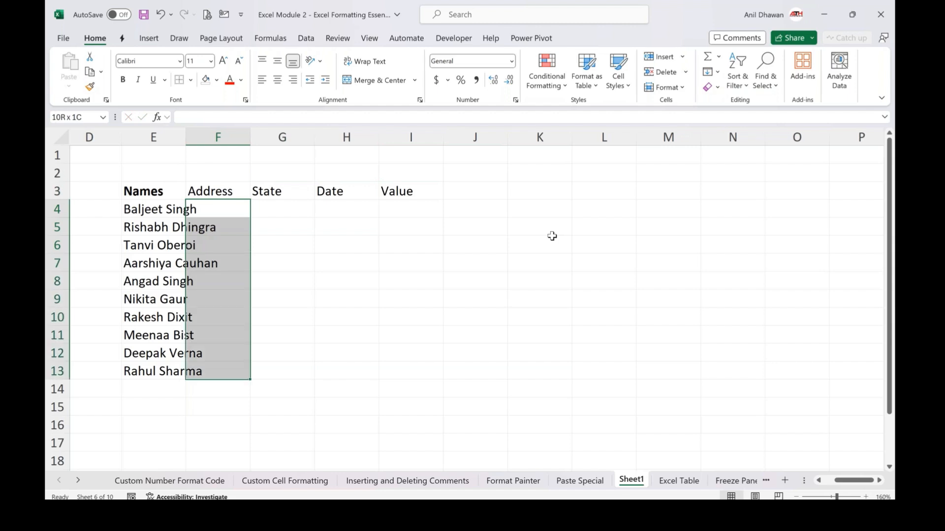
click(122, 38)
click(158, 71)
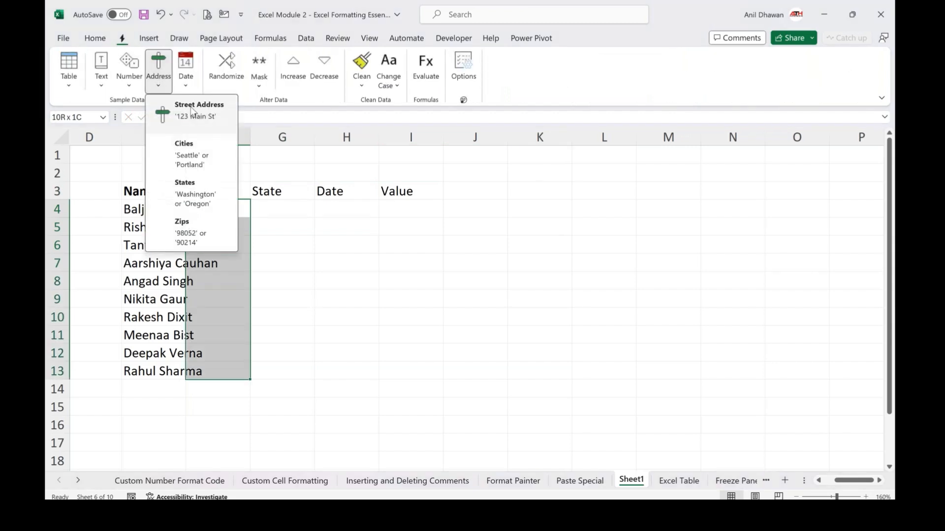
click(192, 110)
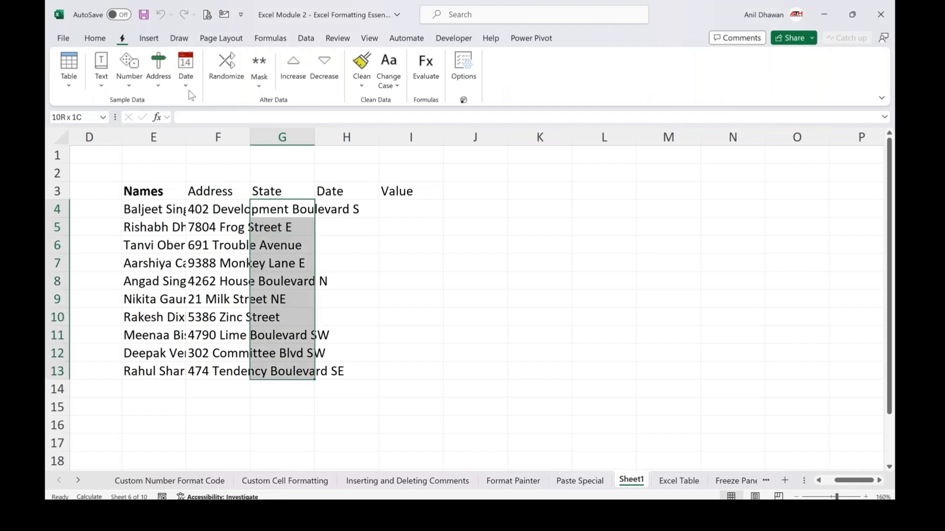
Fill G4:G13 with sample state names and H4:H13 with sample dates
click(159, 73)
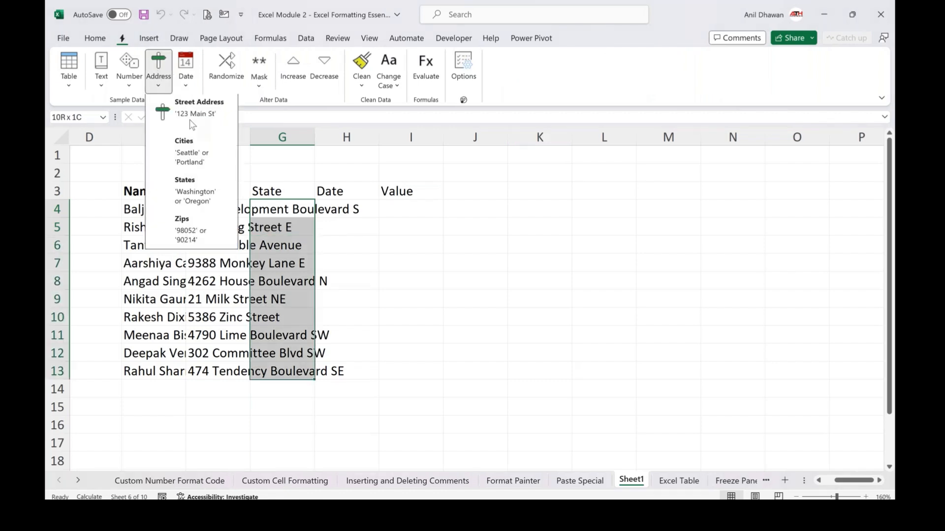
click(197, 191)
drag(346, 210, 347, 371)
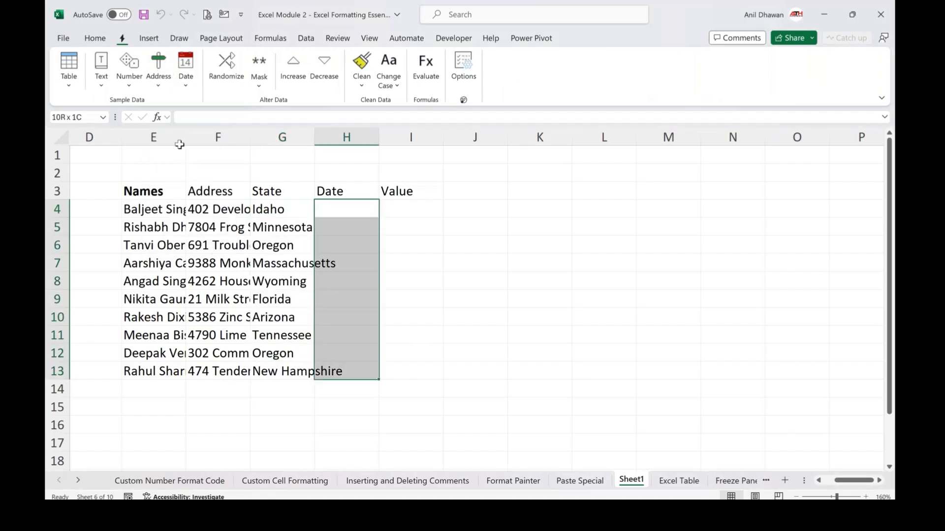
click(187, 84)
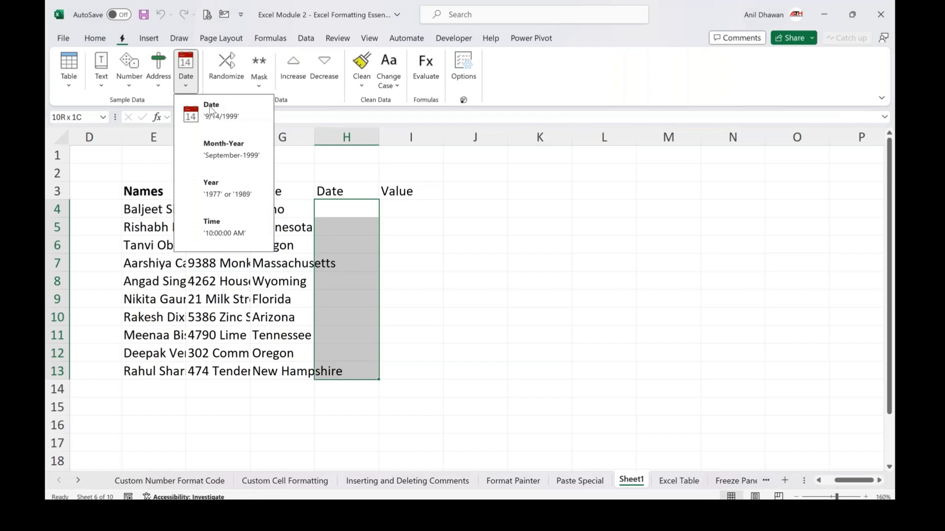
click(211, 109)
Fill I4:I13 with sample money values
drag(411, 227, 411, 371)
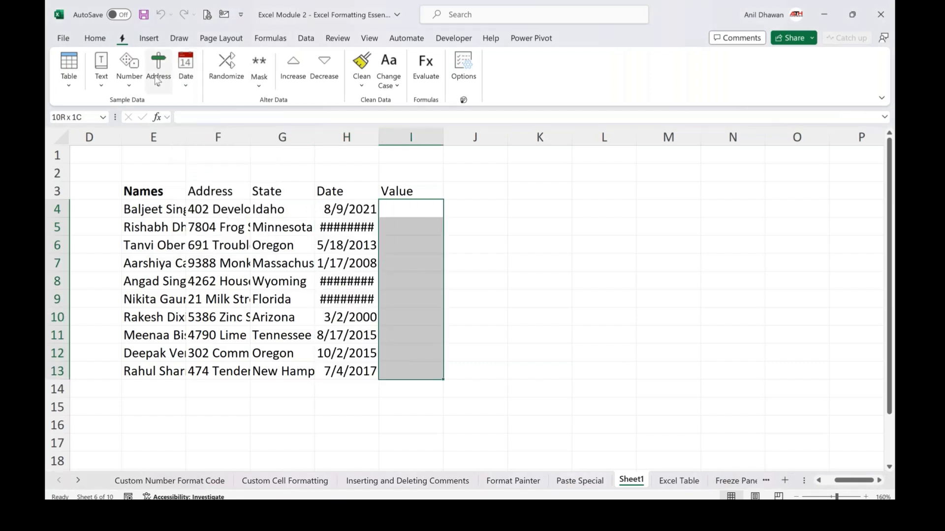
click(157, 82)
click(129, 78)
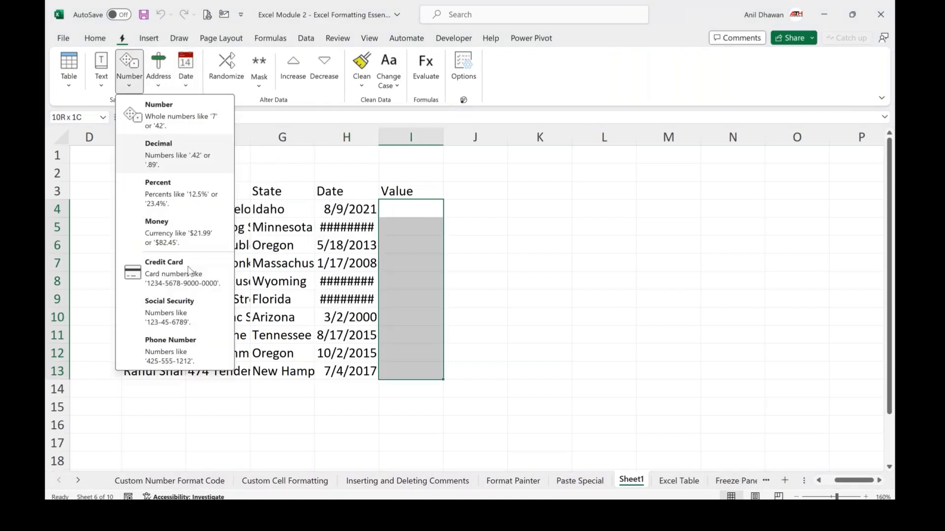
click(168, 231)
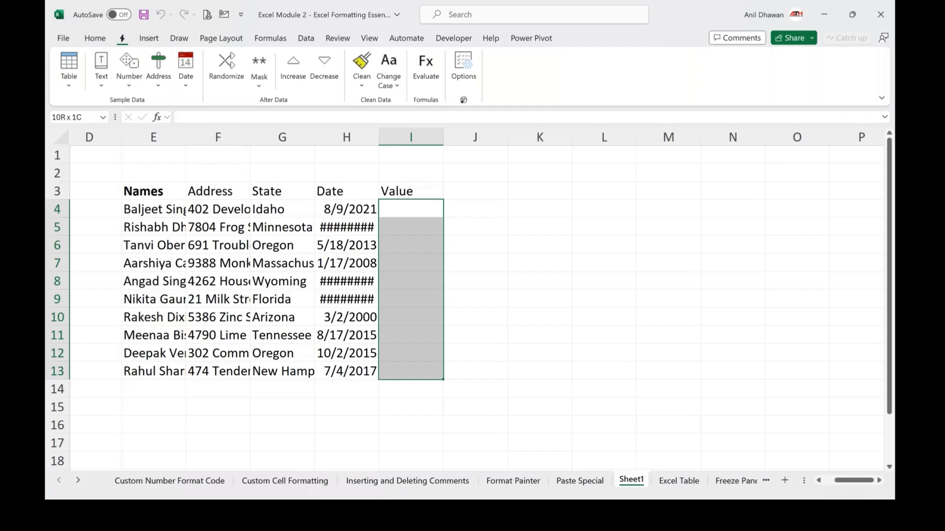
Make the header row E3:I3 bold
key(Up)
key(Left)
key(Left)
Turn on filters for the header row
key(Left)
key(ctrl+shift+Right)
key(ctrl+b)
key(Left)
key(ctrl+shift+l)
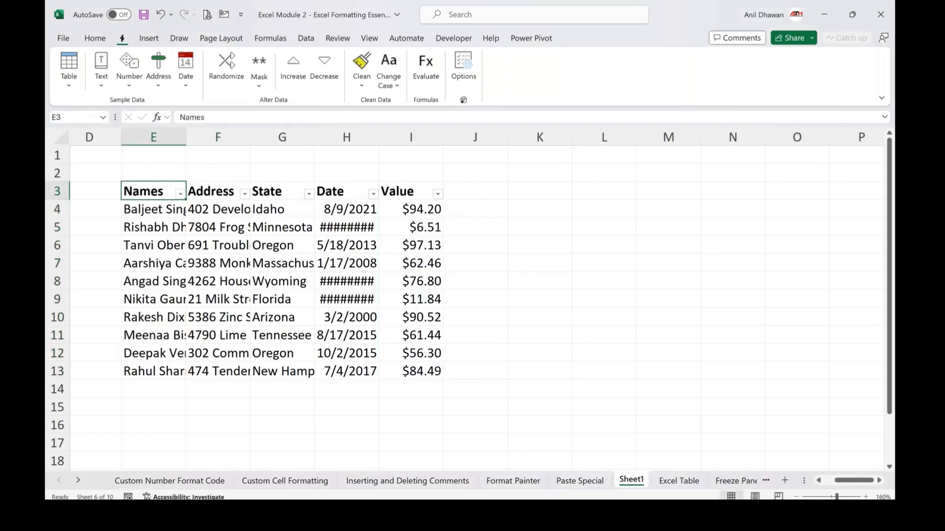
Autofit the widths of all columns in the data range
key(ctrl+a)
key(alt)
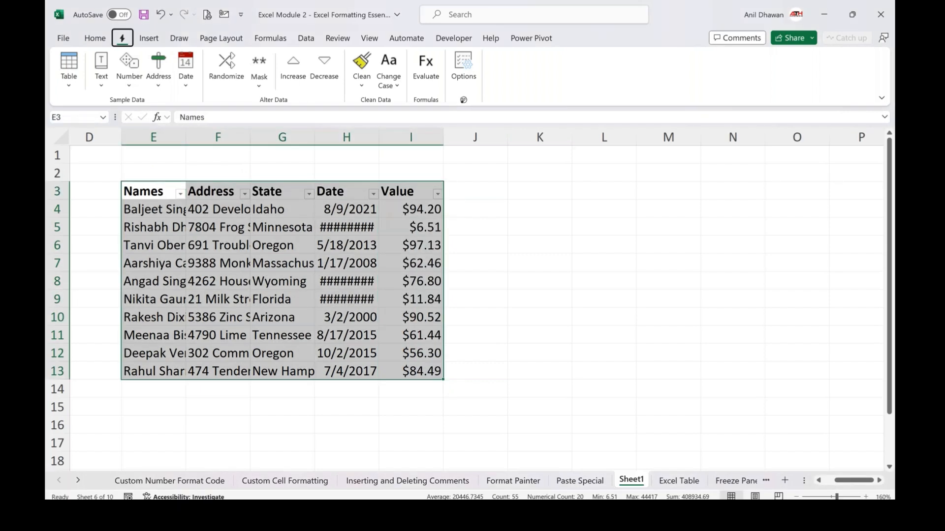
key(o)
key(c)
key(a)
Turn off the filters on the header row
key(Right)
key(Left)
key(Down)
key(Down)
key(Down)
key(Up)
key(Up)
key(ctrl+shift+l)
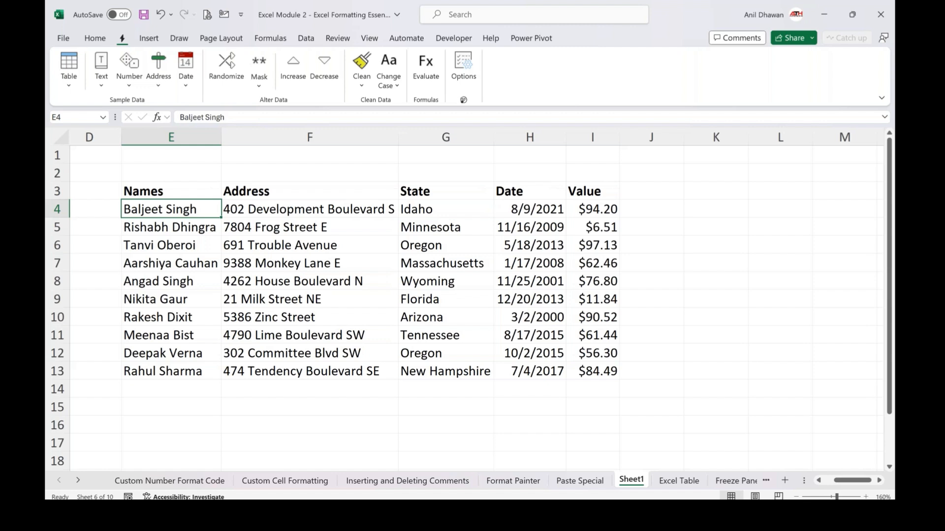
Select the whole table and center-align all its cells
key(Down)
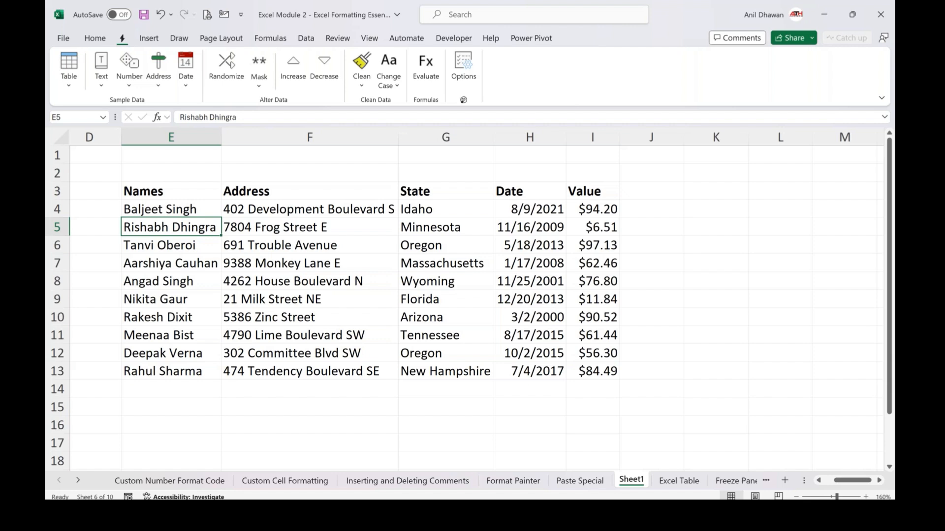
click(263, 243)
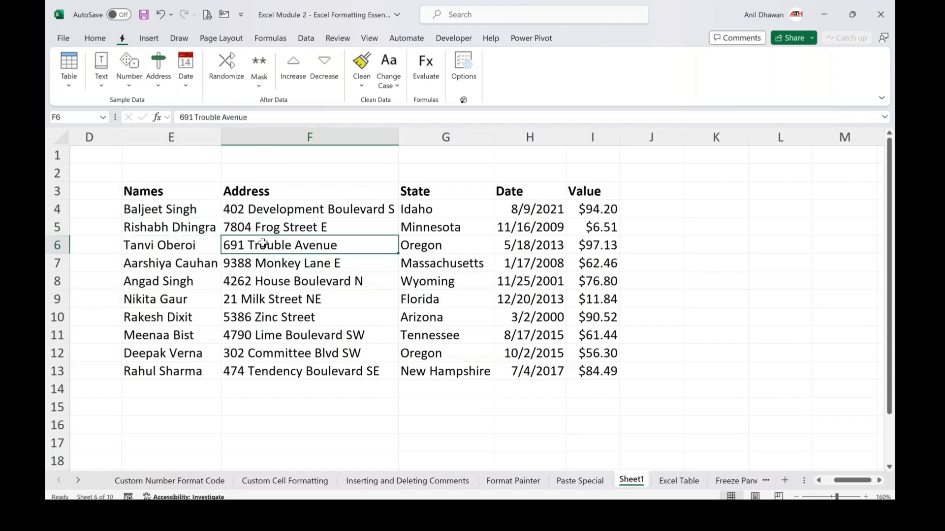
key(ctrl+a)
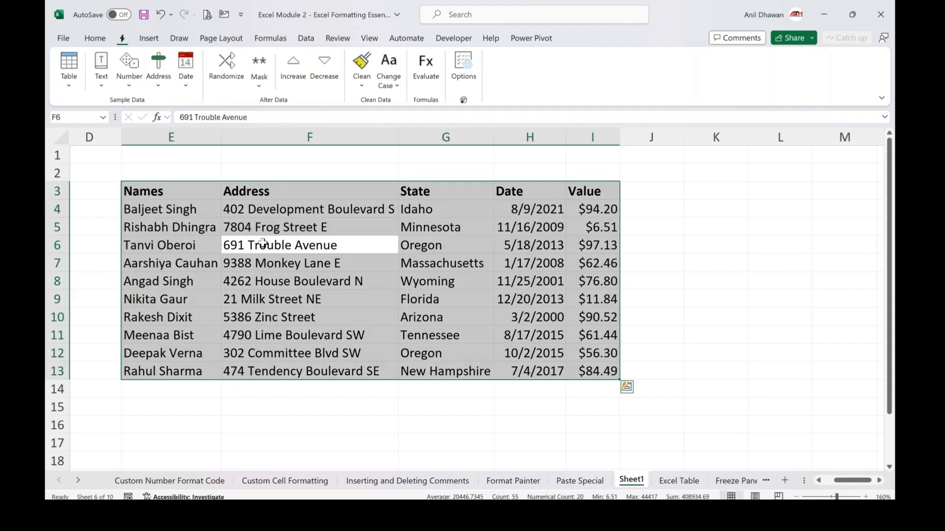
click(94, 40)
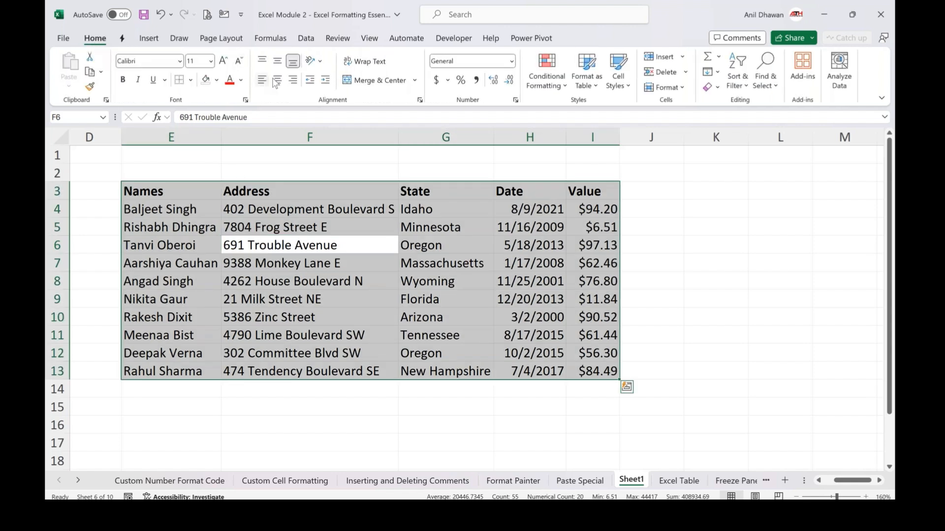
click(277, 81)
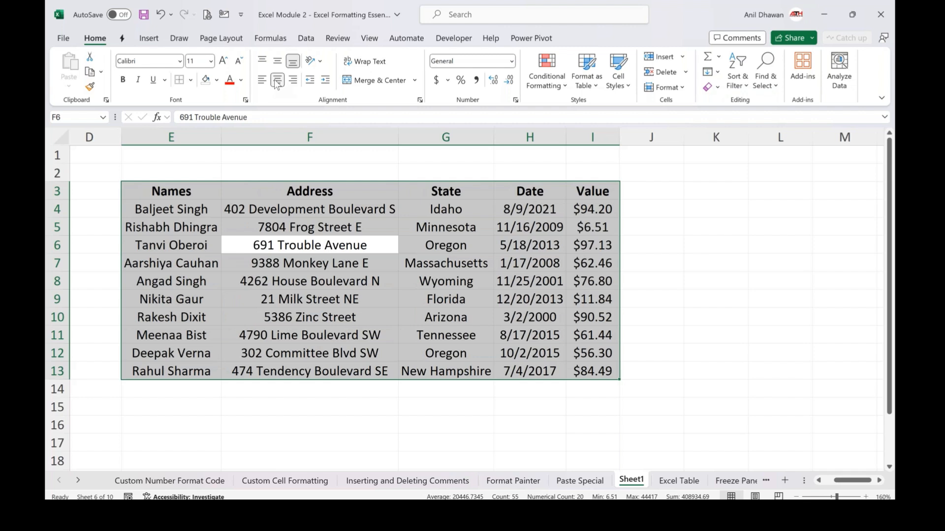
Make F4's address wrap by heightening row 4 and narrowing the Address column
click(378, 274)
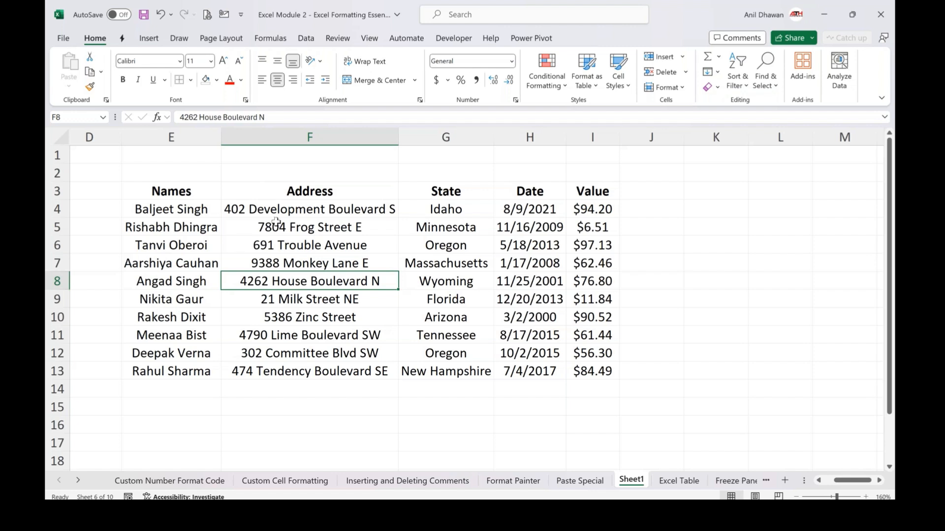
click(277, 212)
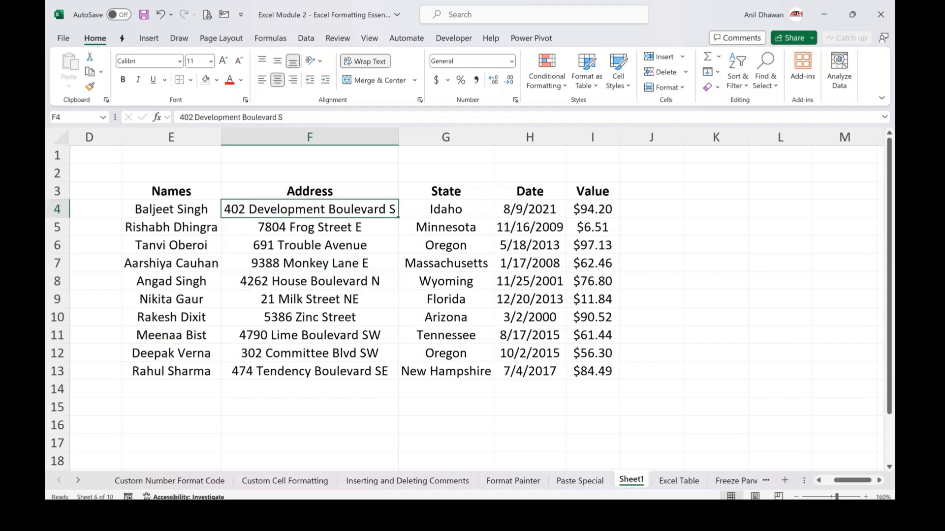
drag(50, 218, 50, 239)
drag(394, 132, 341, 129)
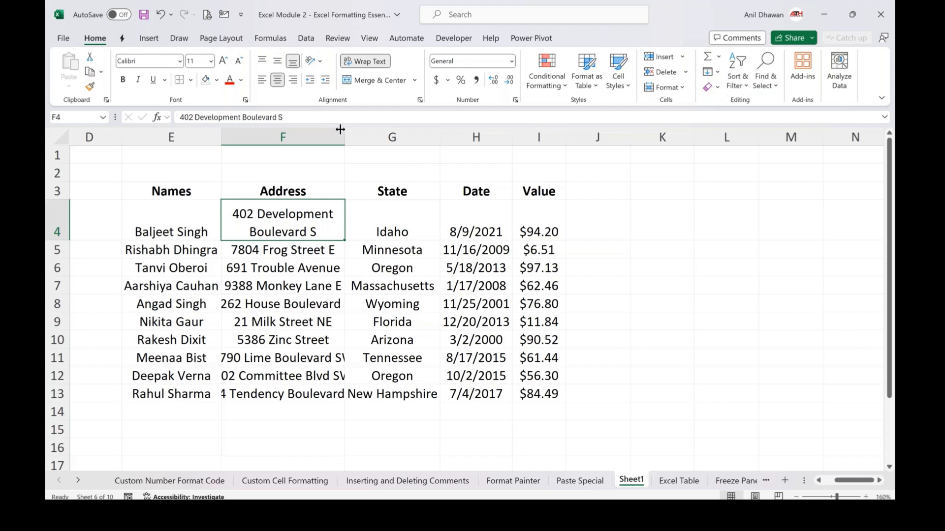
key(Up)
key(Down)
key(Down)
key(Down)
key(Down)
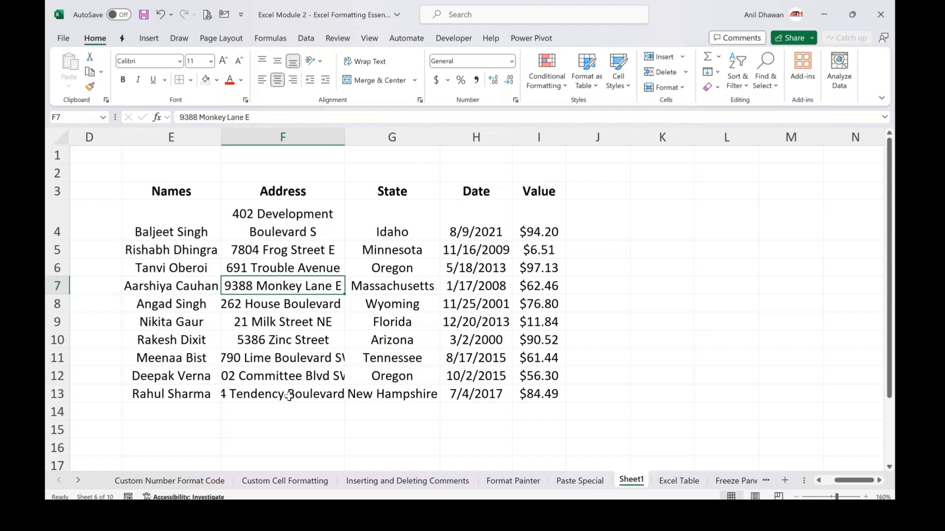
Enter the text abc in cell F17 below the table
scroll(288, 397, down, 2)
scroll(289, 396, down, 1)
click(306, 337)
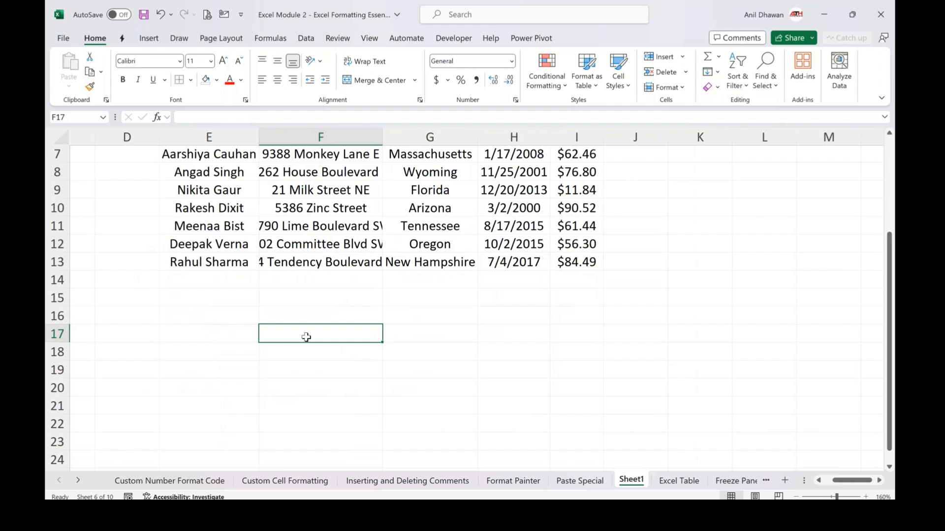
text(abc)
key(Return)
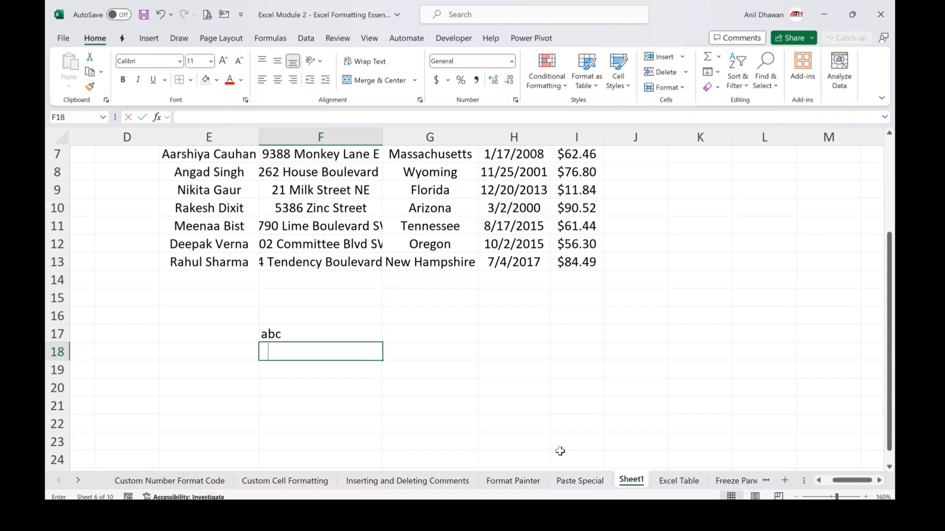
Enter 10 and 20 in F18 and F19, and '30 as text in F20
text(0)
key(Return)
text(20)
key(Return)
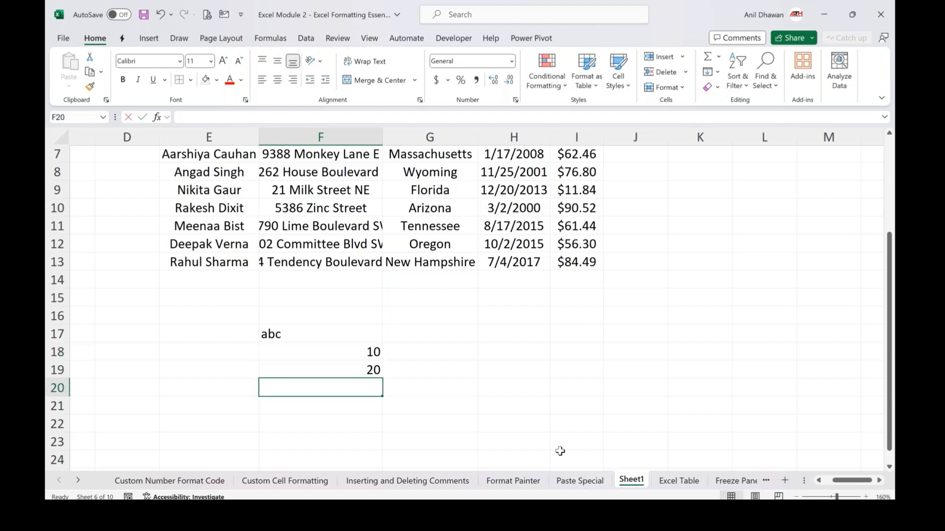
text('30)
key(Return)
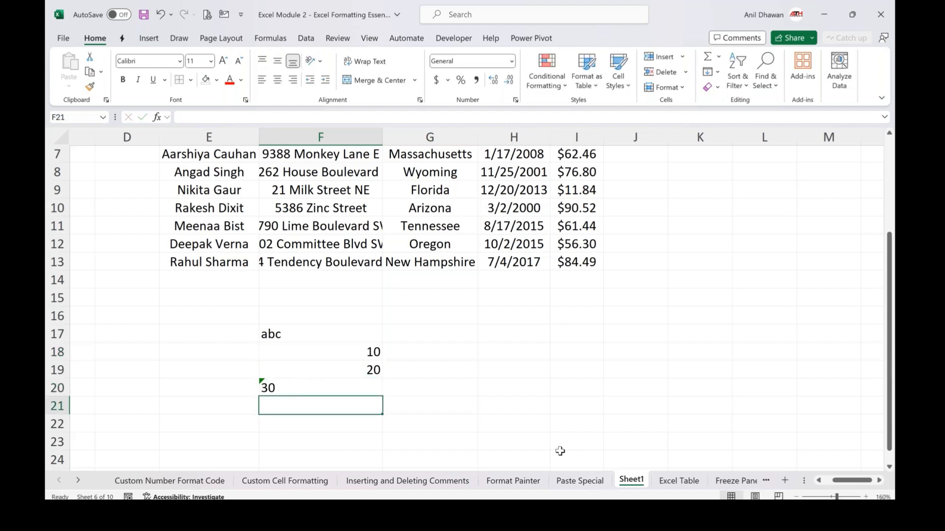
Center-align the entries in F17:F20 below the table
click(305, 388)
click(249, 387)
click(275, 441)
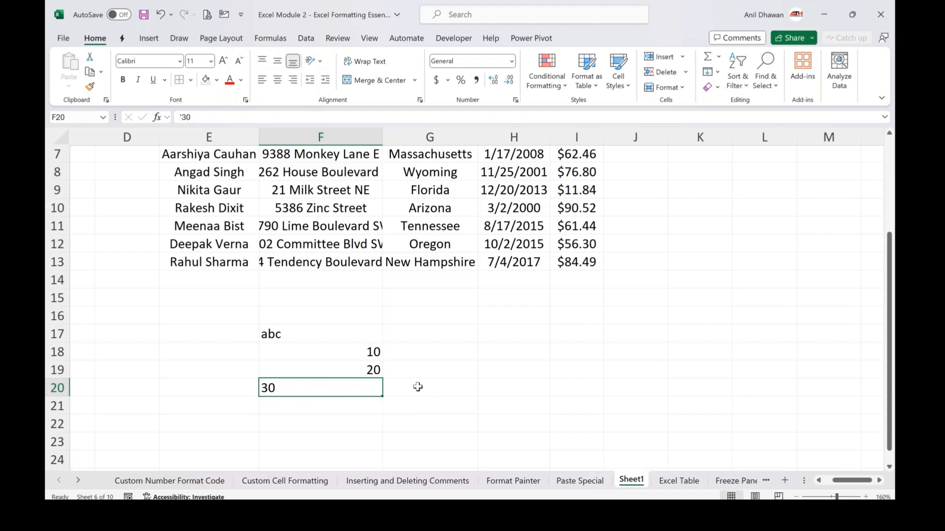
click(324, 335)
drag(326, 345, 327, 390)
click(278, 79)
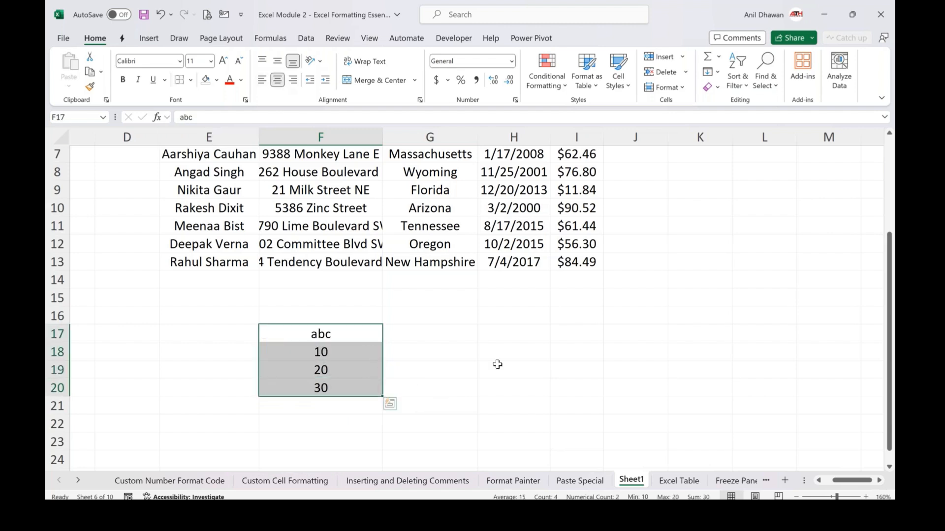
click(497, 364)
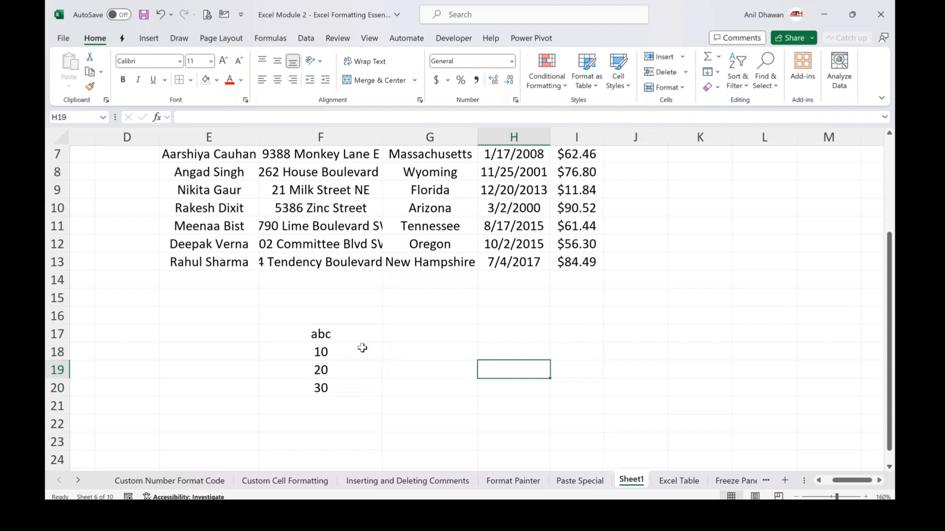
Select the numbers in F18:F20 to examine how the numeric and text entries are summarised
click(342, 349)
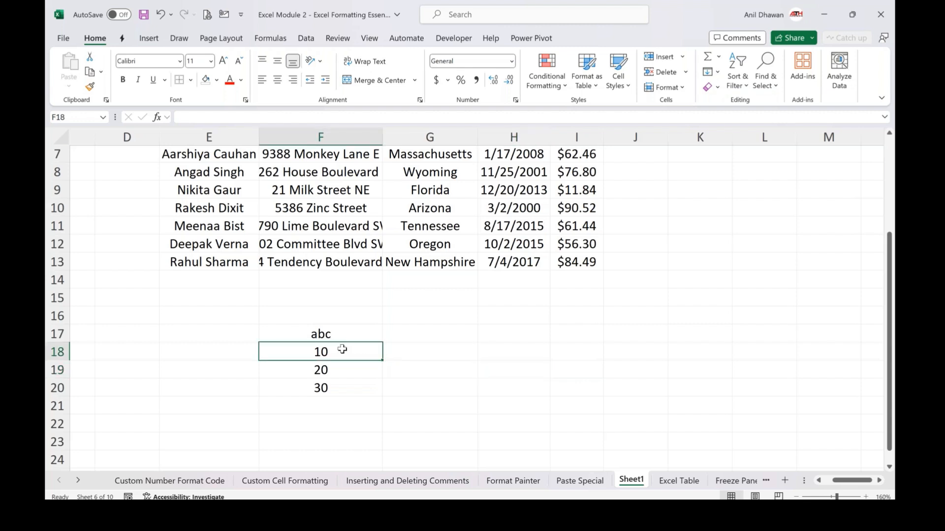
key(shift+Down)
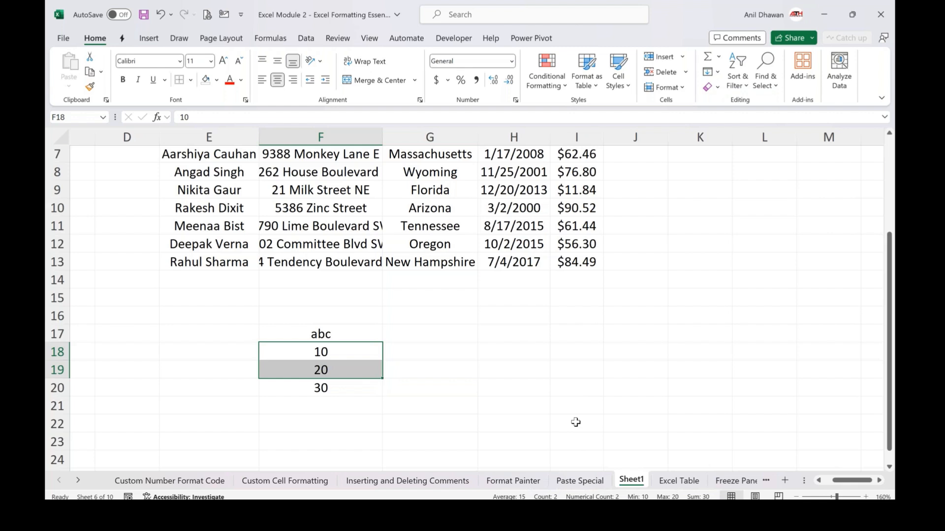
key(shift+Down)
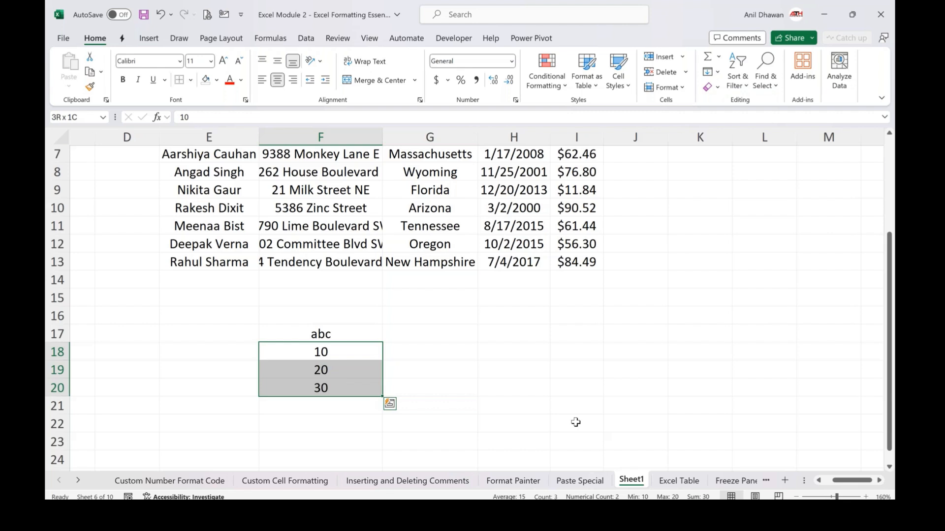
click(576, 422)
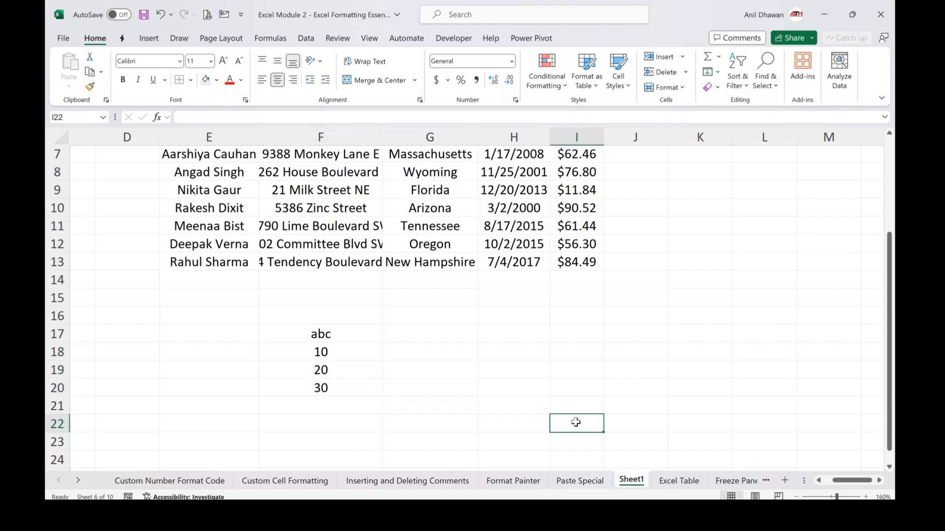
Remove the center alignment from F17:F20 so text and numbers return to default alignment
key(Down)
key(Down)
click(324, 334)
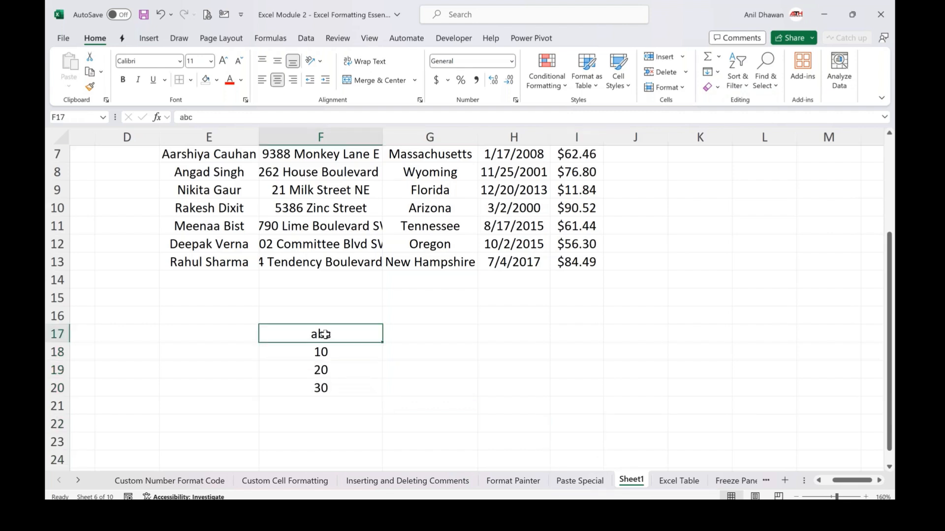
drag(325, 335, 323, 389)
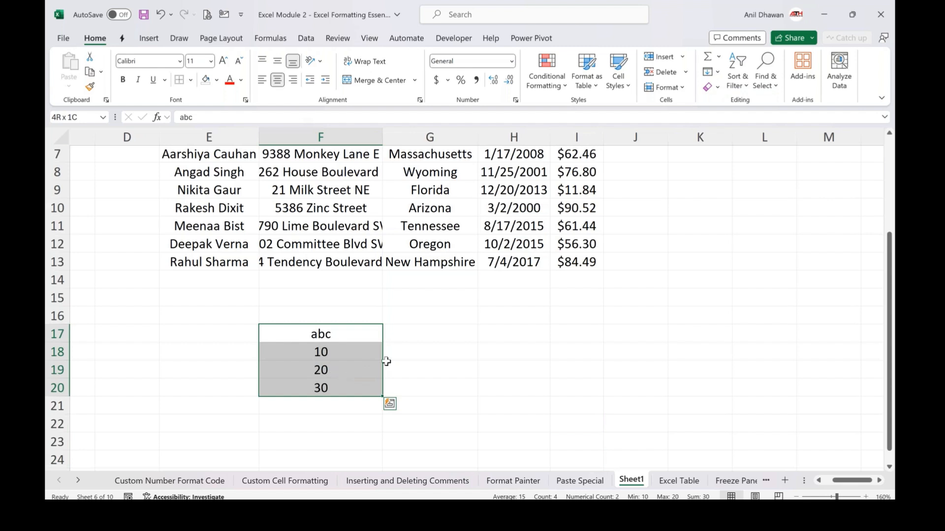
click(277, 80)
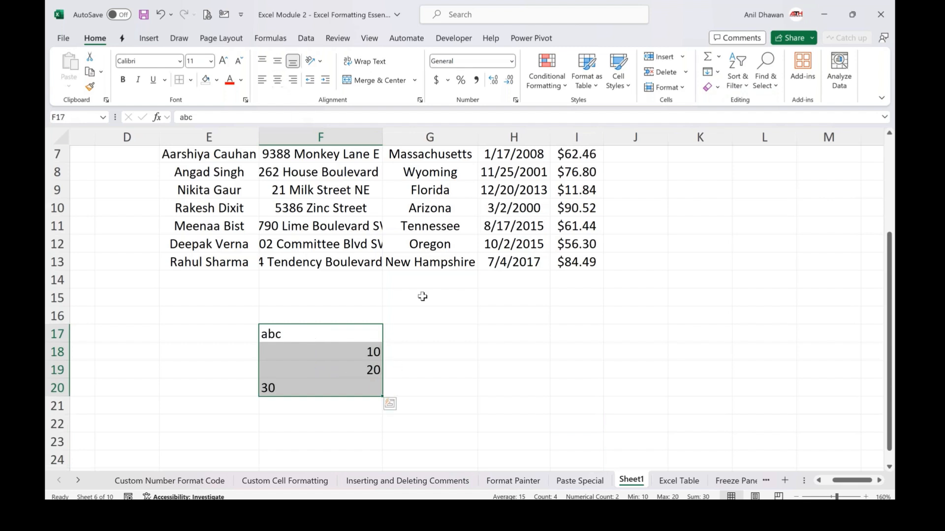
click(422, 297)
click(435, 334)
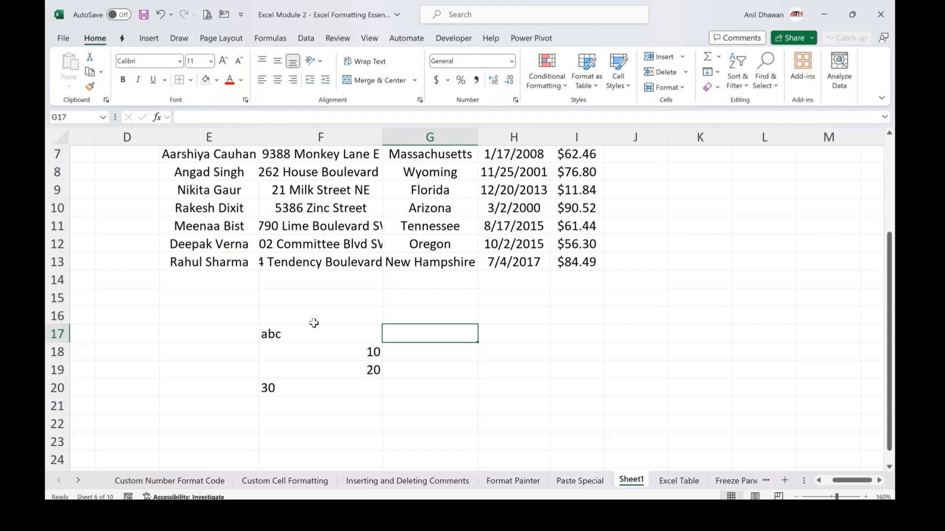
click(326, 334)
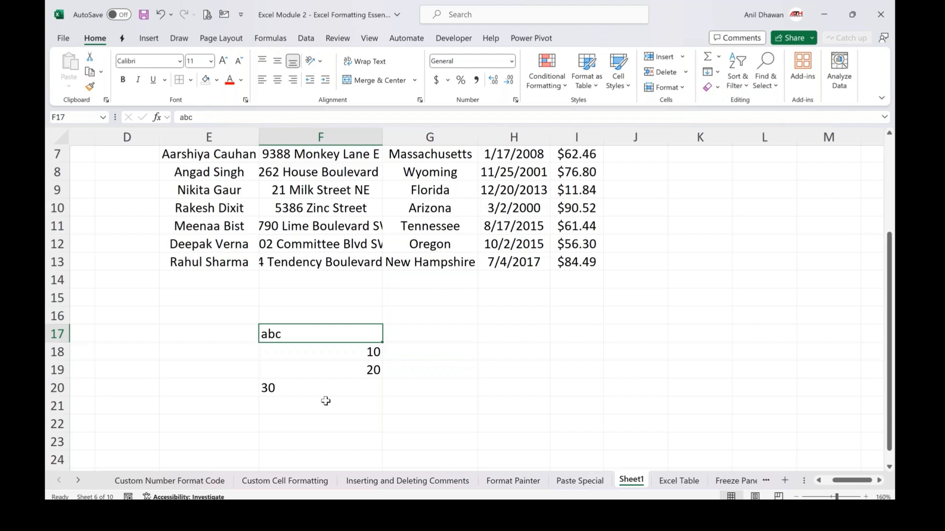
Enter the logical value true in cell F23
scroll(325, 401, down, 2)
click(321, 357)
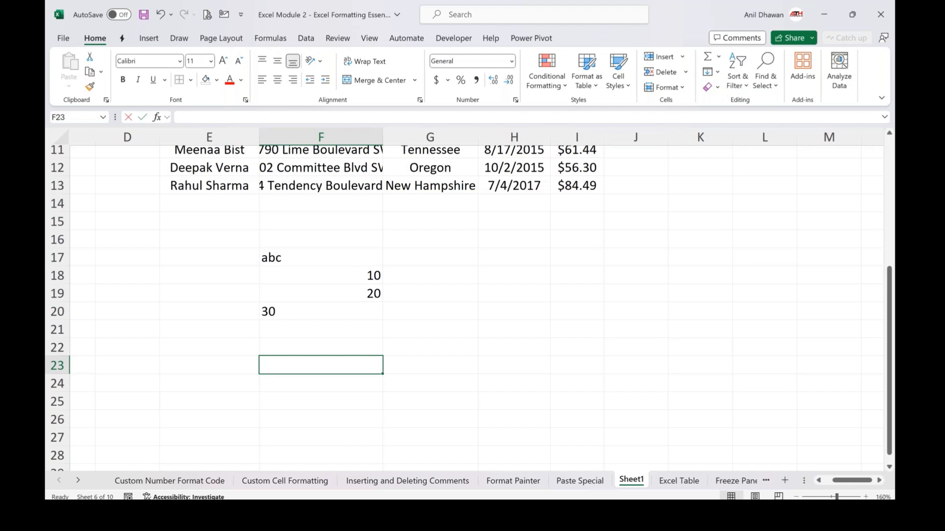
text(true)
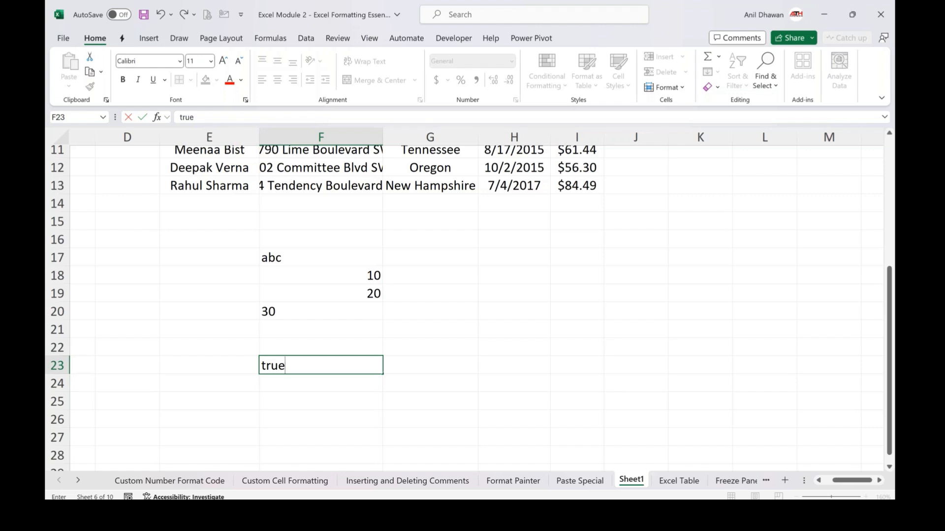
key(Return)
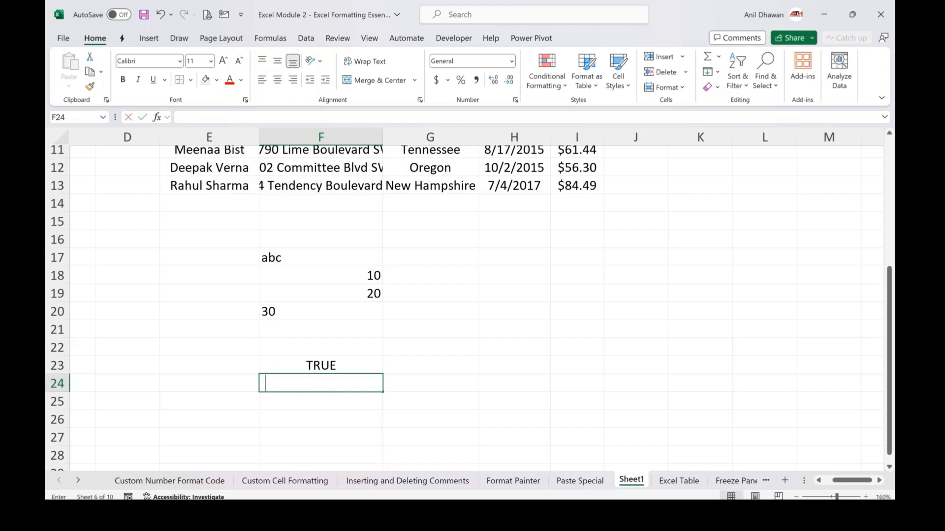
Enter the logical value false in cell F24
text(false)
key(Return)
text(\)
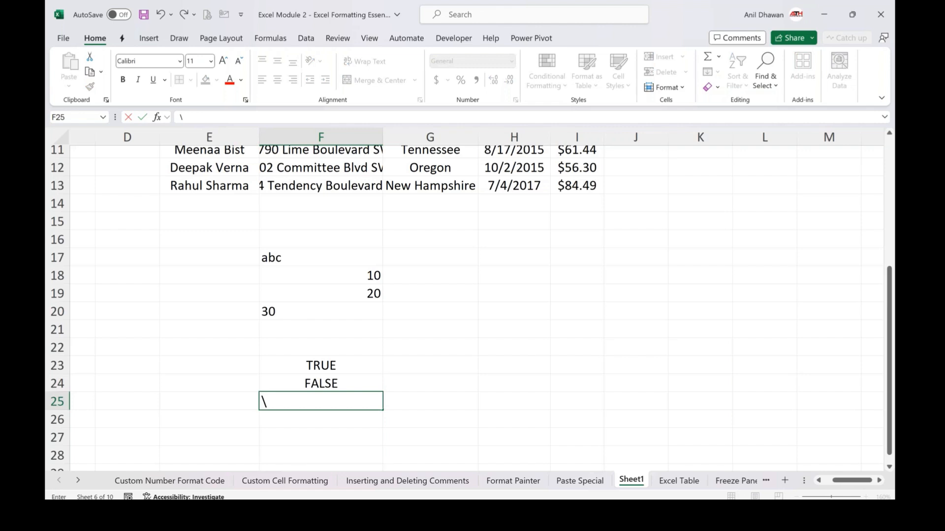
key(Escape)
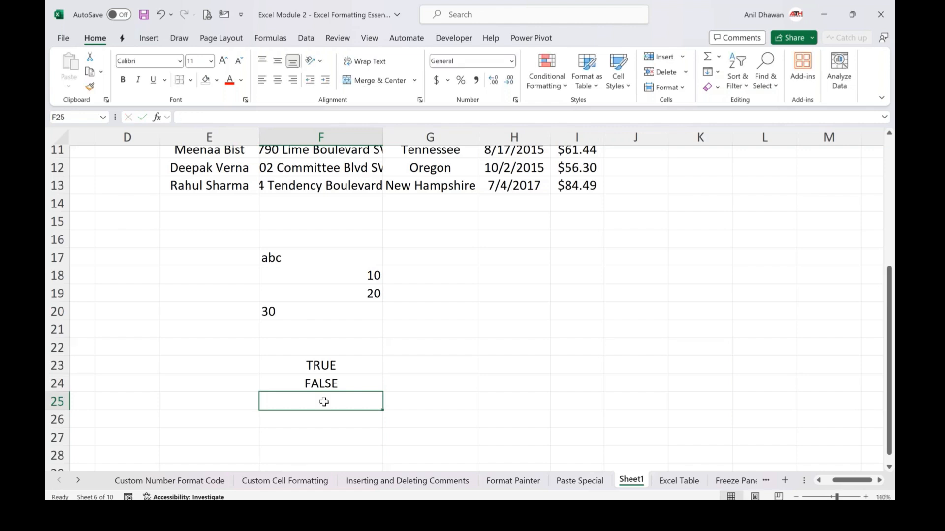
key(Up)
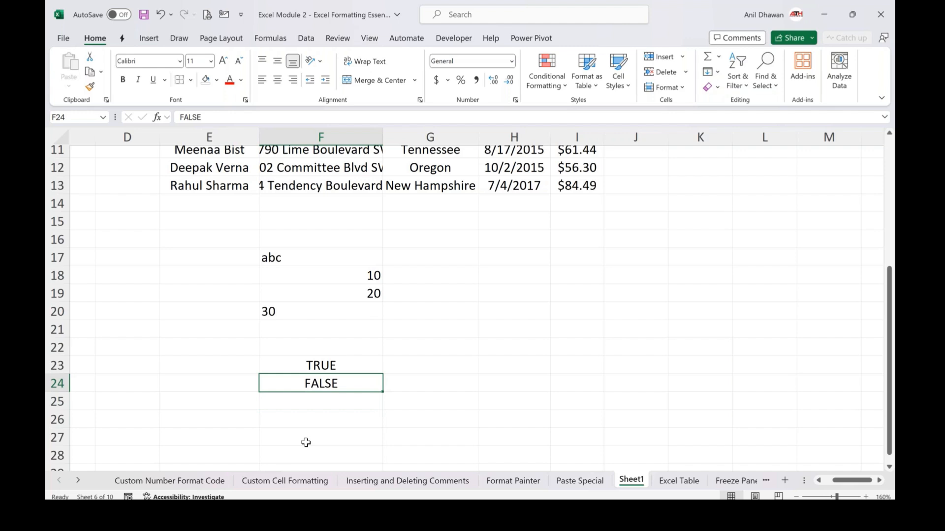
key(Down)
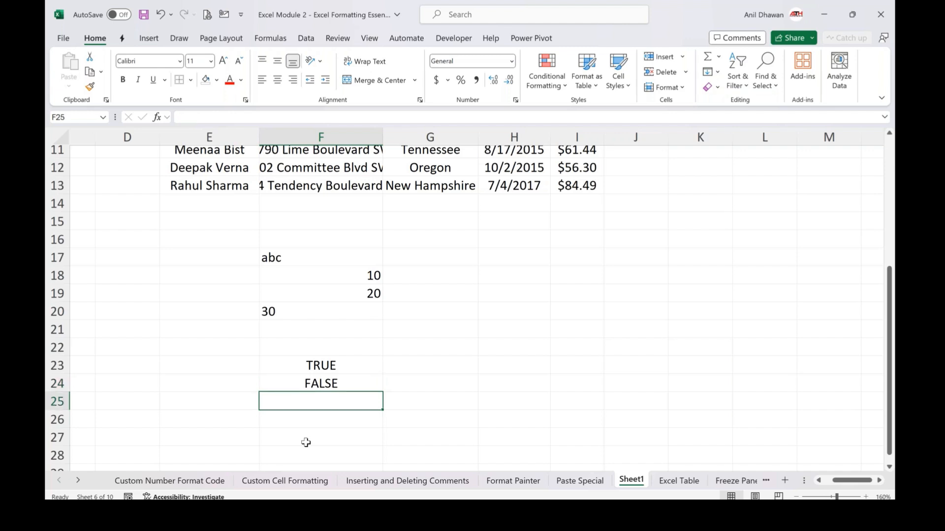
Enter the error value #N/A in cell F25
text(=)
text(#n/)
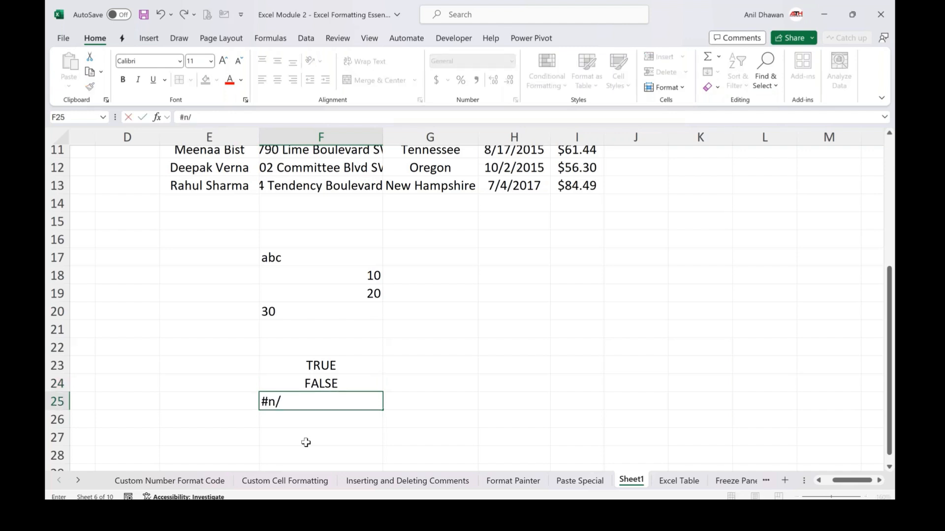
text(a)
key(Return)
key(Up)
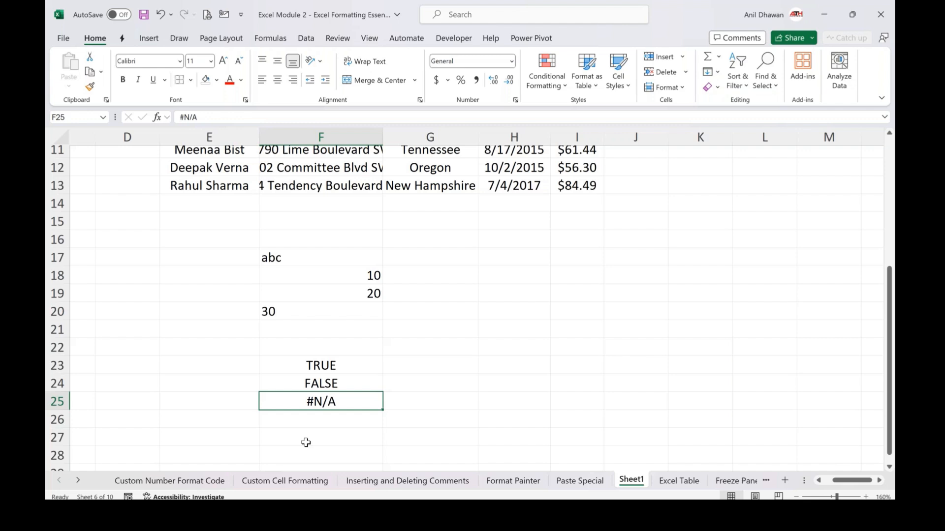
Add the label CTRL ; (Current Date) in cell E28
scroll(306, 443, down, 2)
click(335, 348)
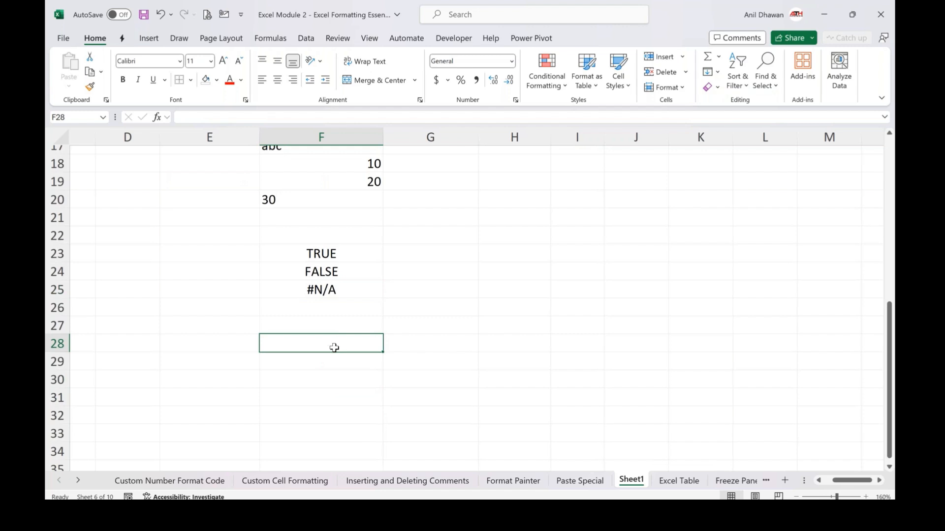
key(Left)
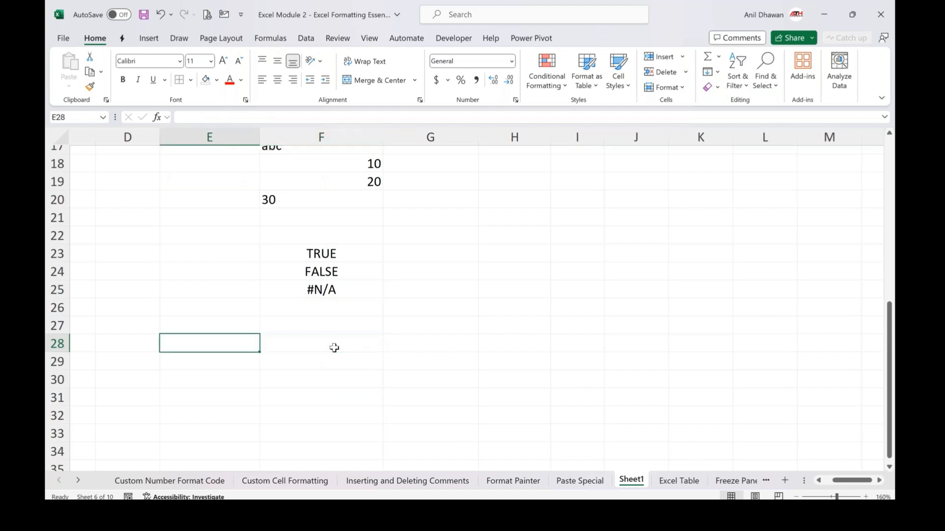
text(CTRL ;)
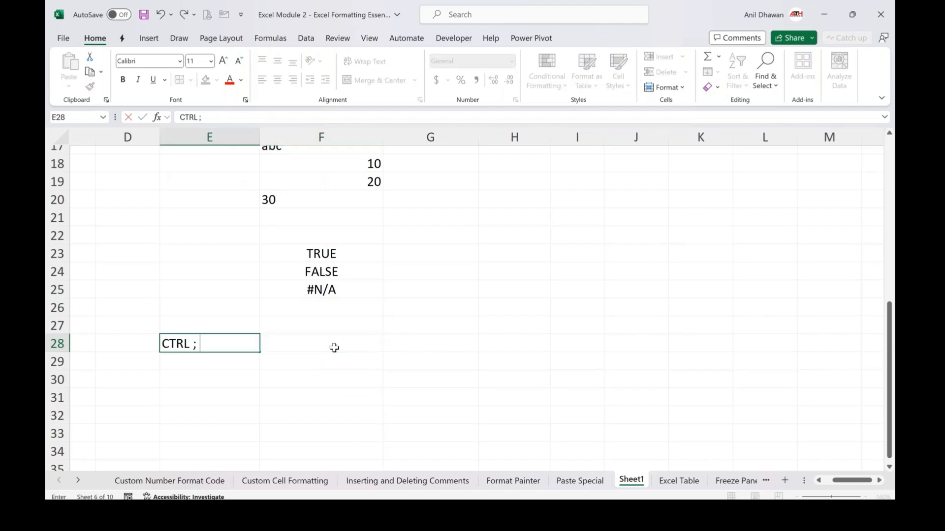
text( (Current Date))
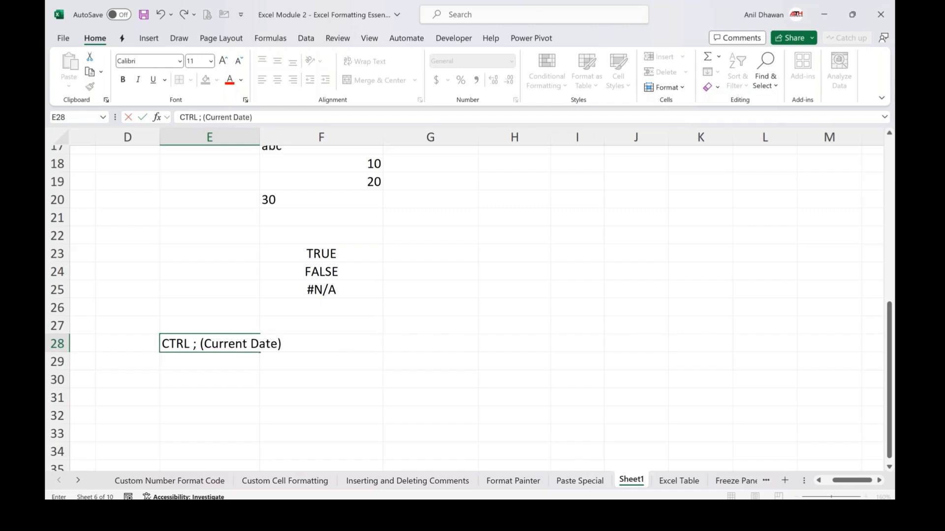
key(Return)
Insert the current date into F29 using the date shortcut
key(Right)
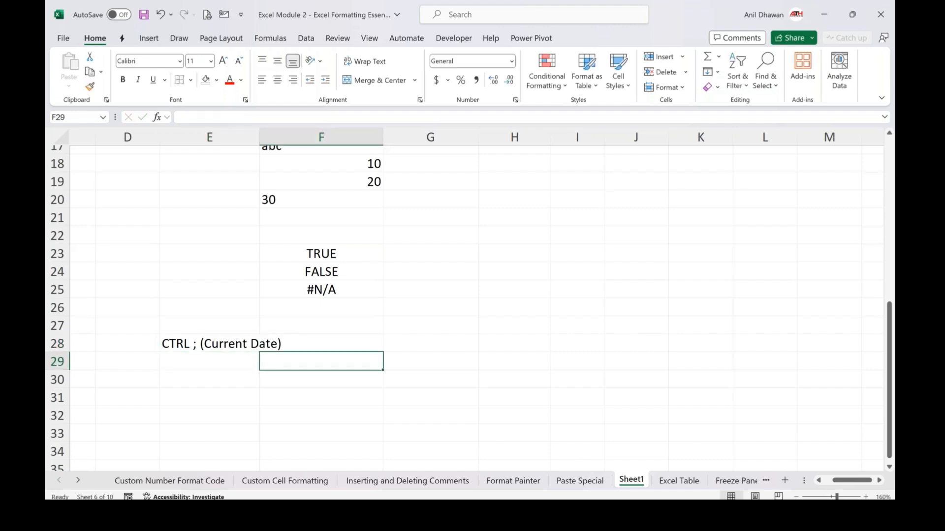
key(ctrl+semicolon)
key(Return)
Add the label CTRL SHIFT ; (Current Time) in cell E31
key(Down)
key(Left)
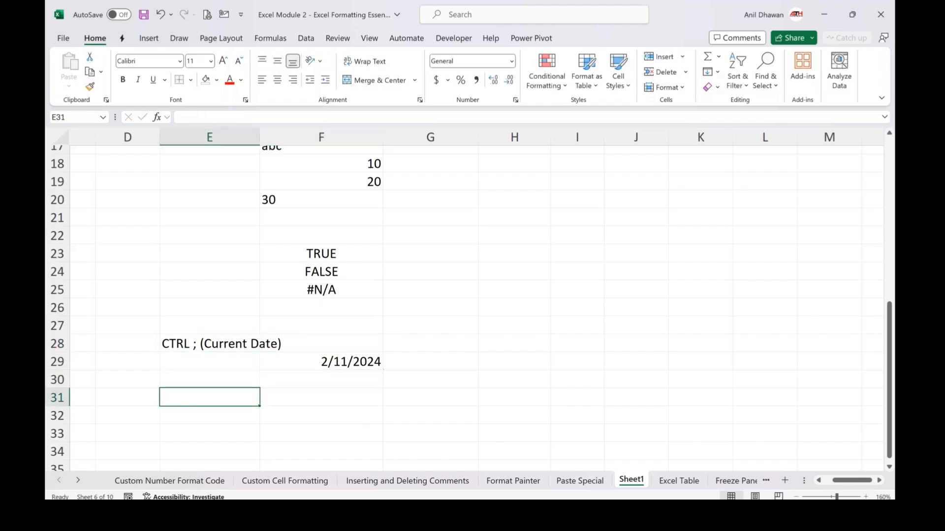
text(CTRL SHIT)
key(BackSpace)
key(BackSpace)
text(FT)
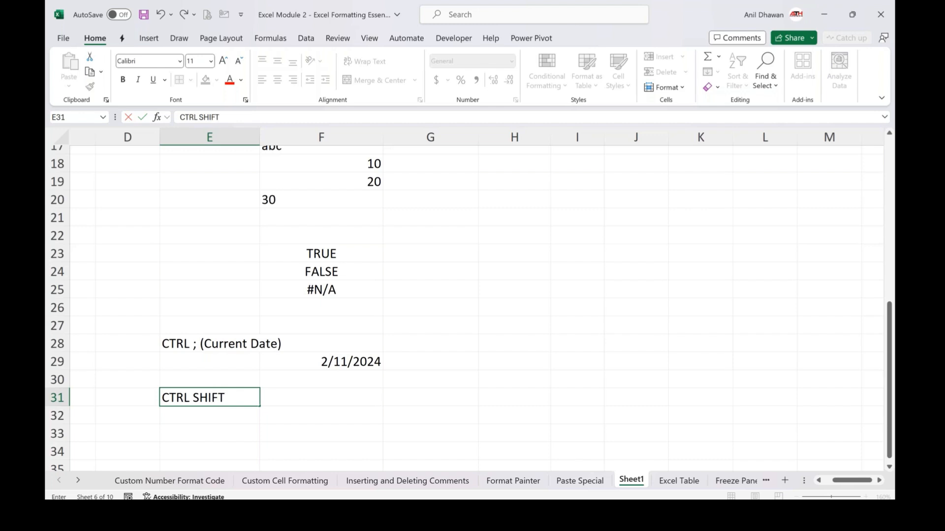
text( ; (Current Time))
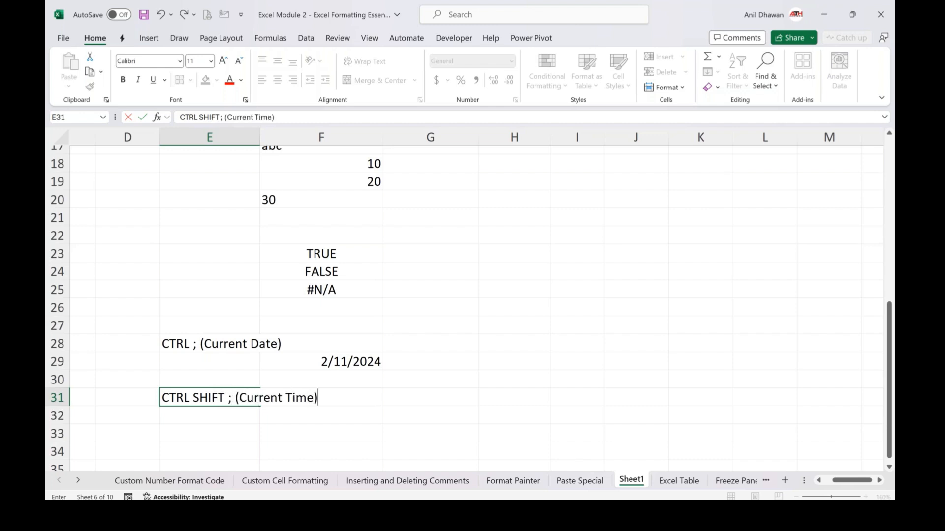
key(Return)
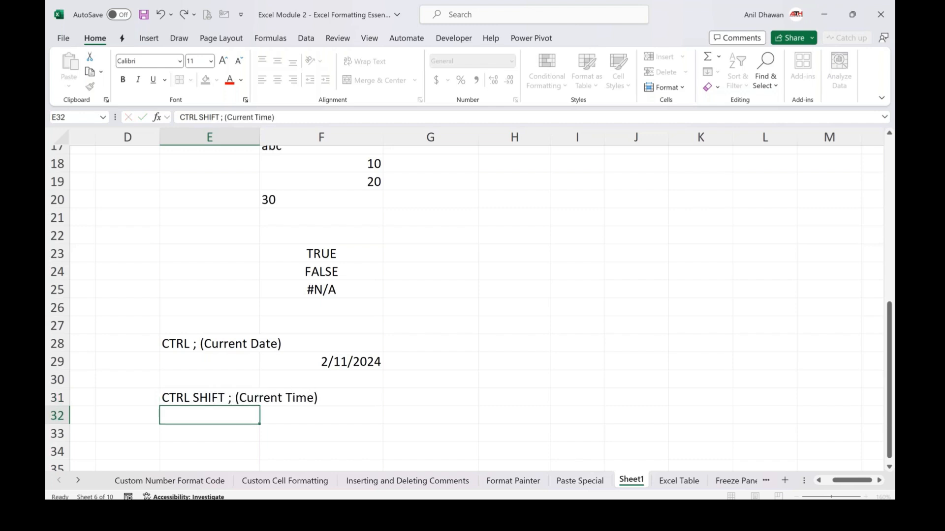
Insert the current time into F30 using the time shortcut
key(Up)
key(Up)
key(Right)
key(ctrl+shift+semicolon)
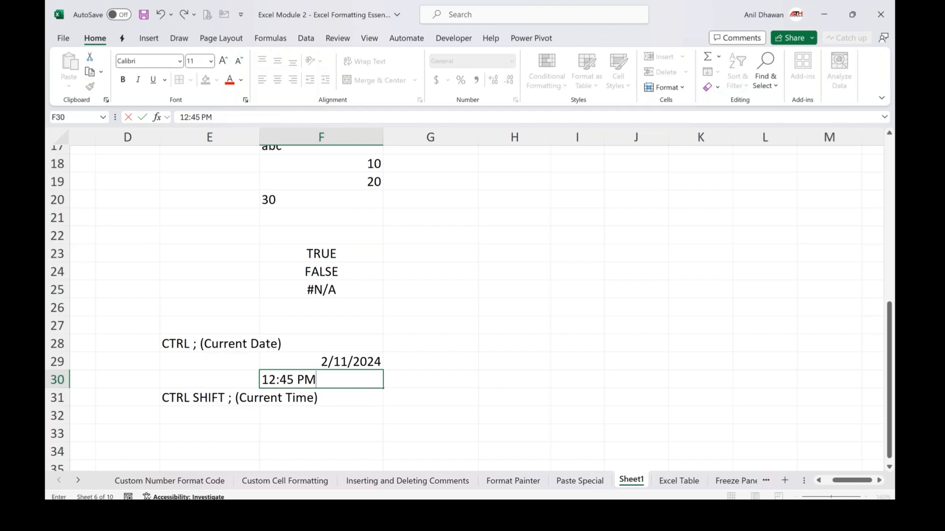
key(Return)
click(431, 340)
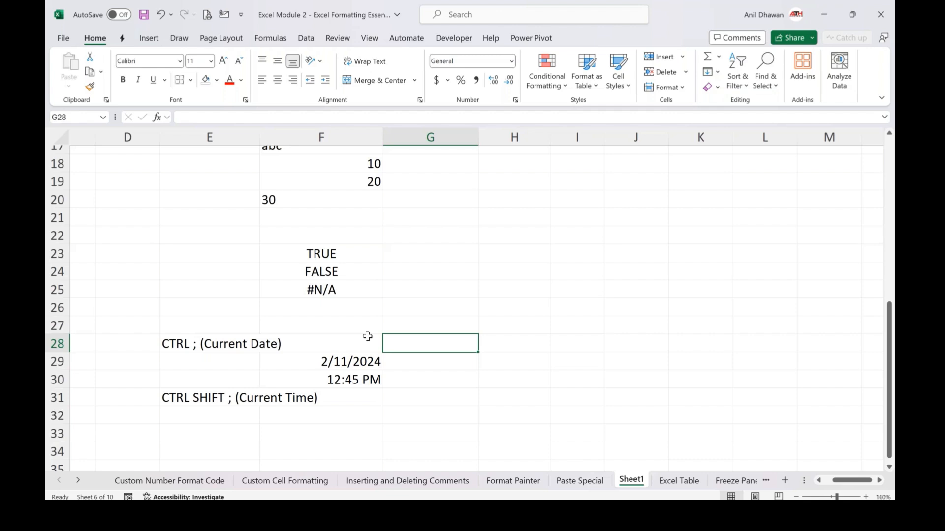
Inspect the number formats of the inserted time and date cells
click(368, 336)
key(Down)
key(Down)
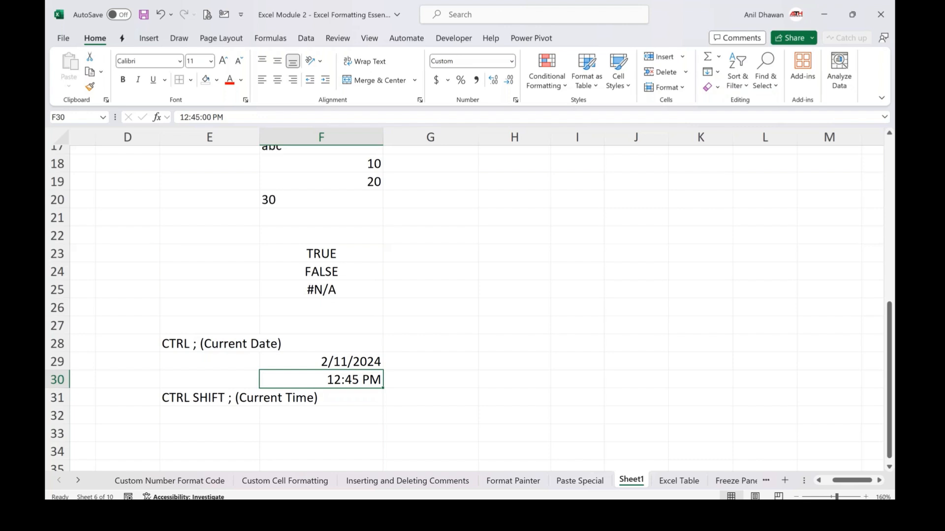
key(Up)
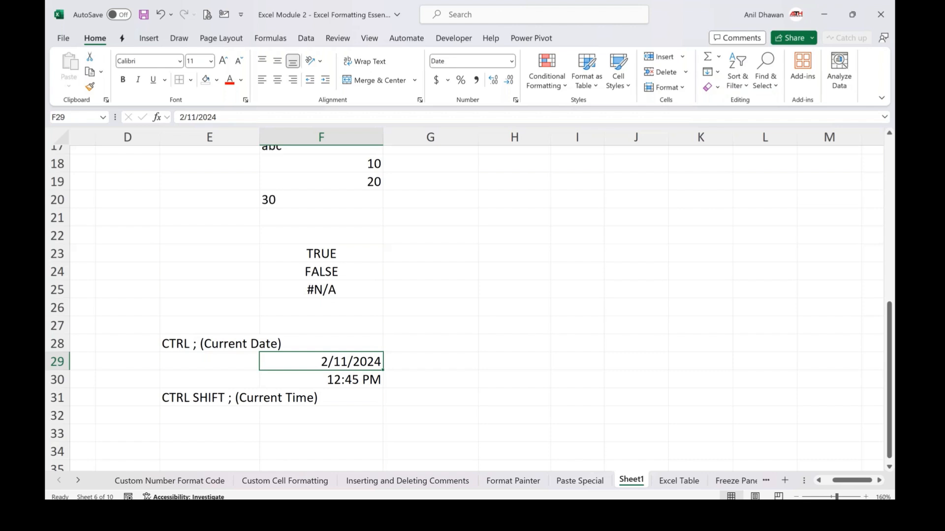
click(431, 361)
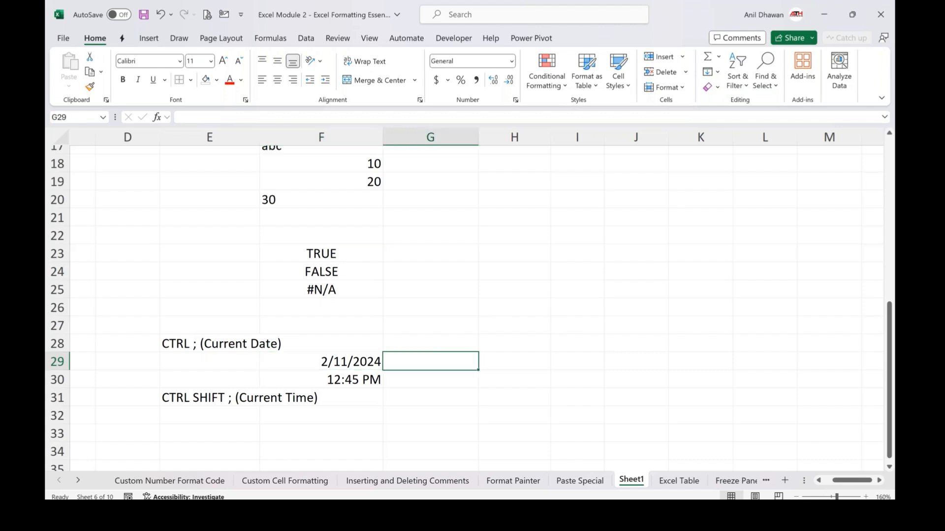
Enter a text entry made of a name followed by 10 in cell G26
key(Down)
key(Down)
key(Up)
key(Up)
key(Up)
key(Up)
key(Up)
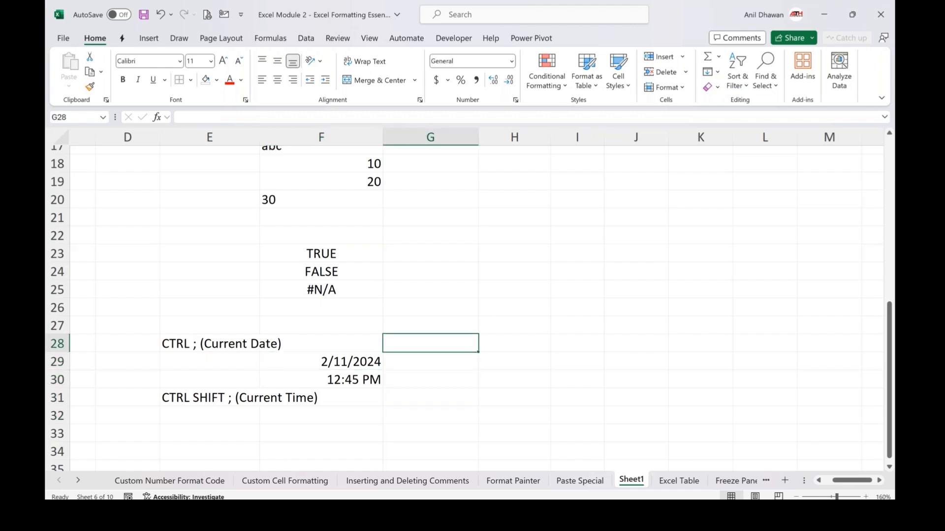
key(F2)
text(Anil10)
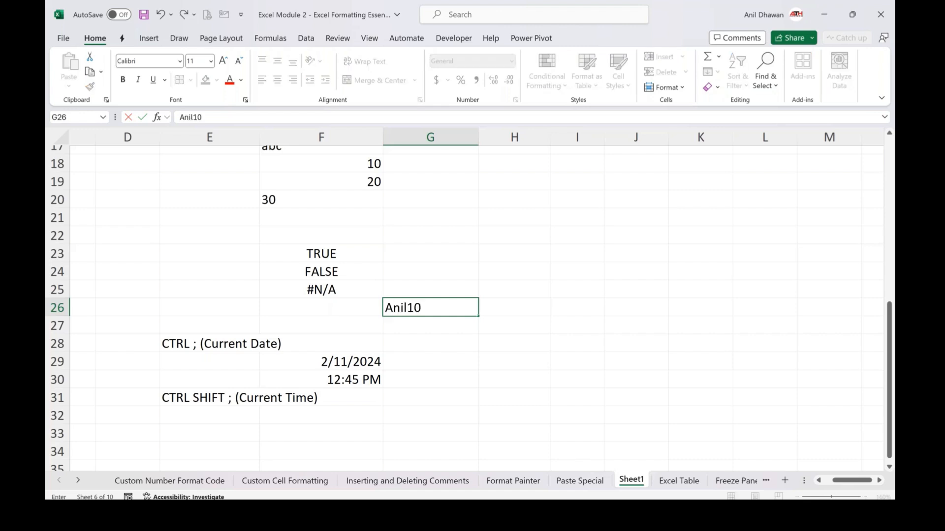
key(Tab)
Enter a formula in H26 that adds 20 to G26
text(=)
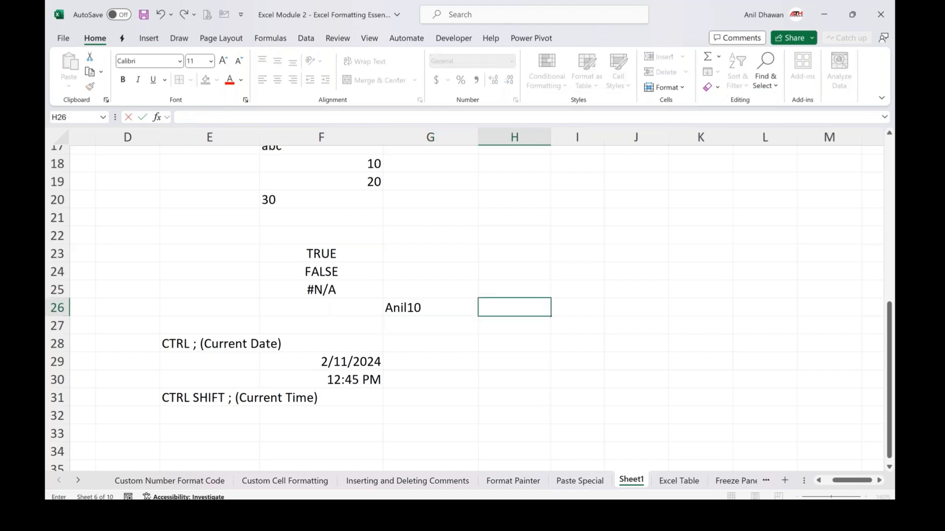
key(Left)
text(+20)
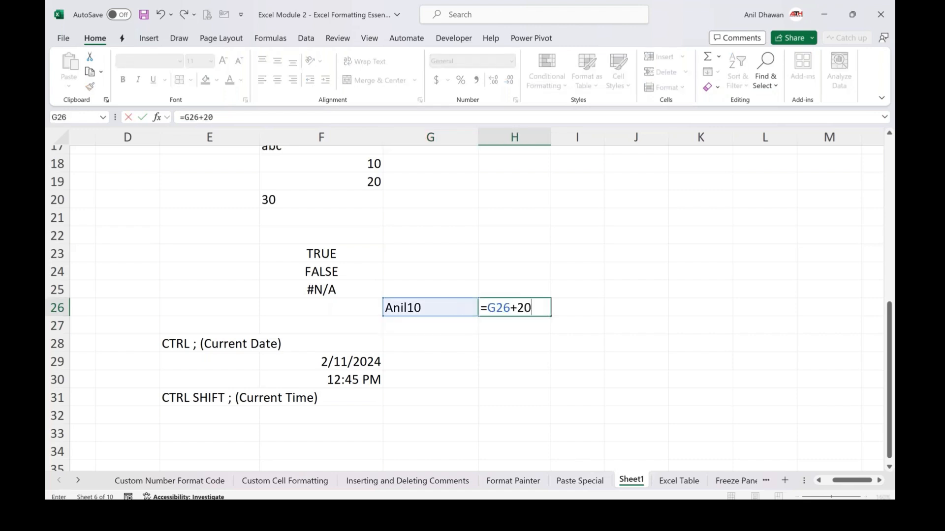
key(Return)
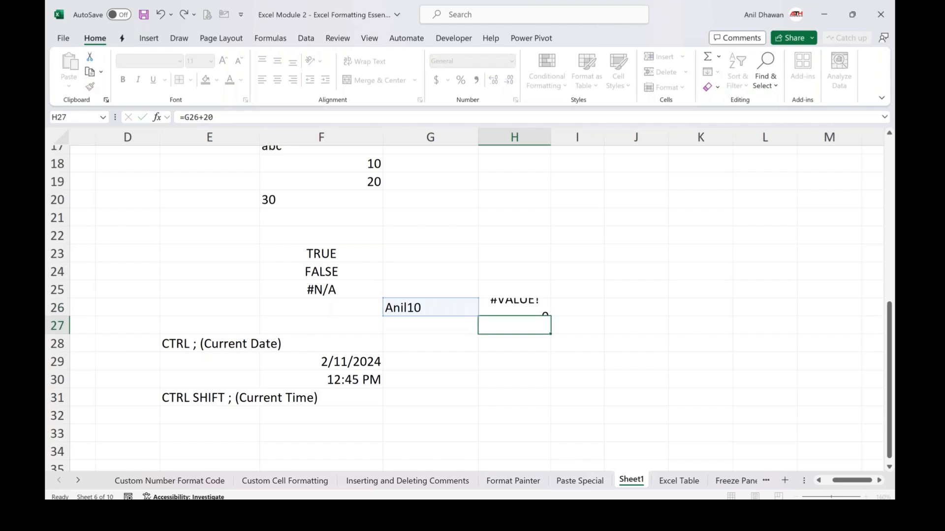
Enter the formula =F29+10 in G29 and fill it down into G30
key(Left)
key(Down)
key(Down)
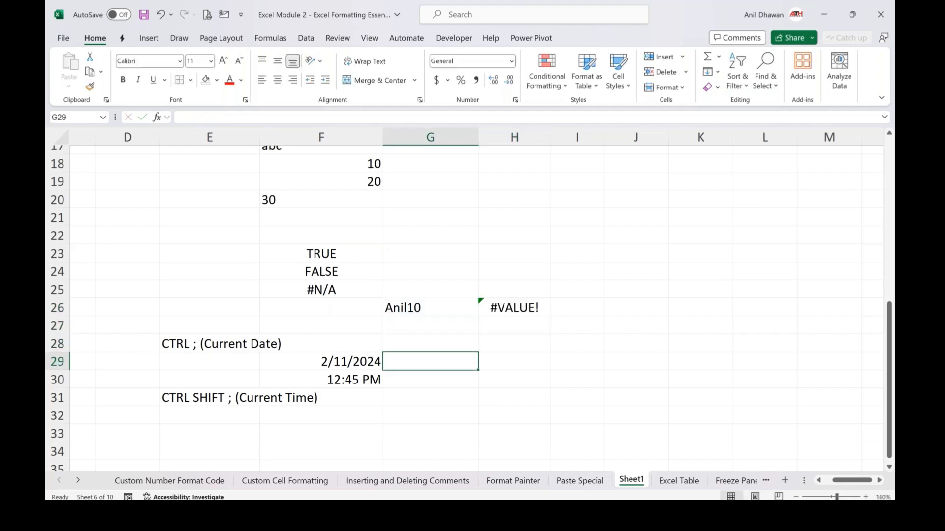
text(=)
key(Left)
text(+10)
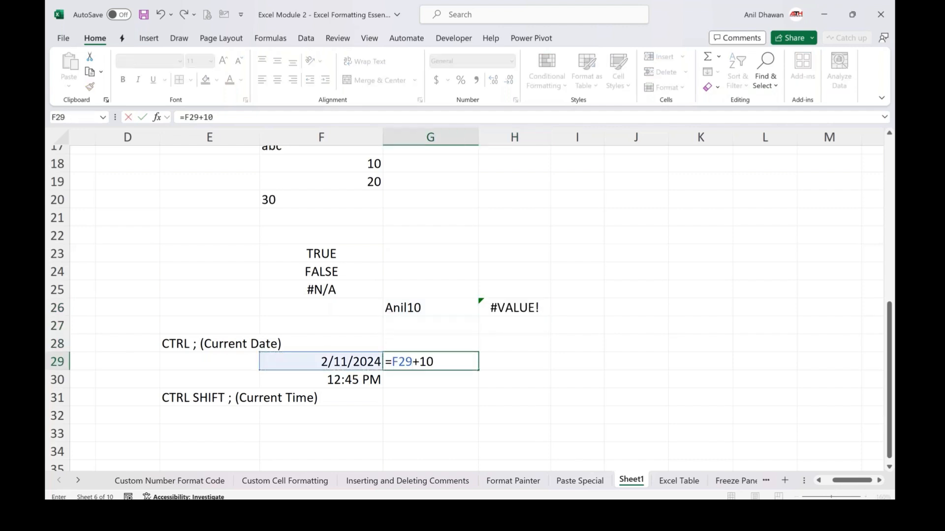
key(Return)
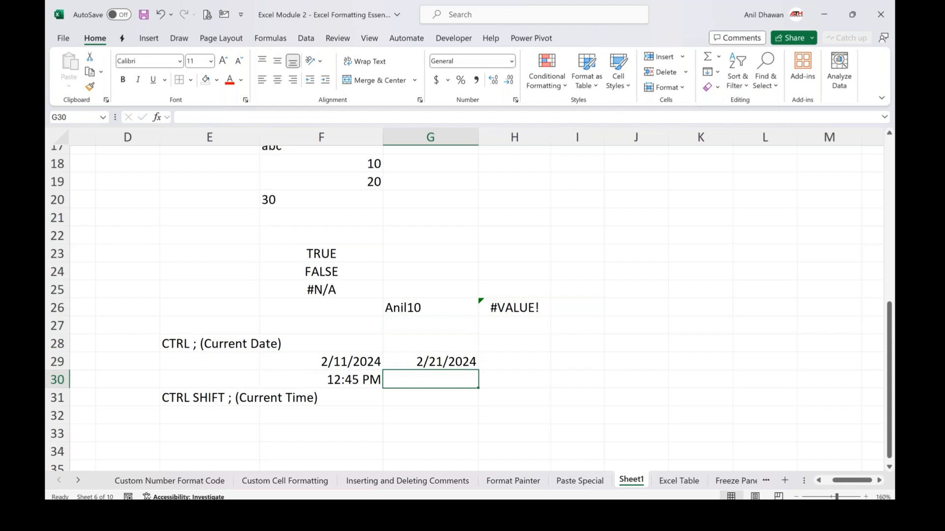
key(ctrl+d)
Copy the date and time in F29:F30 and paste them as values only into K29:K30
key(Up)
key(Up)
key(Down)
key(Left)
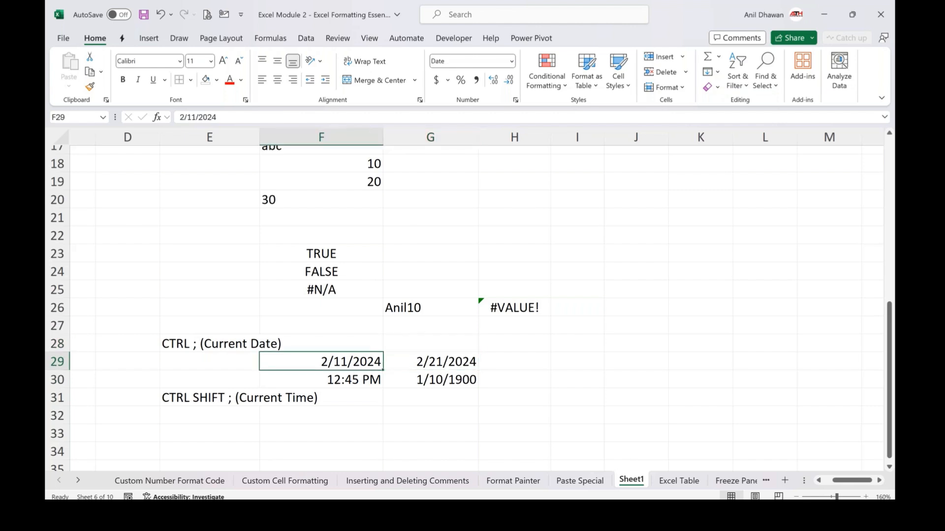
key(shift+Down)
key(ctrl+c)
key(Right)
key(Right)
key(Right)
key(Right)
key(Right)
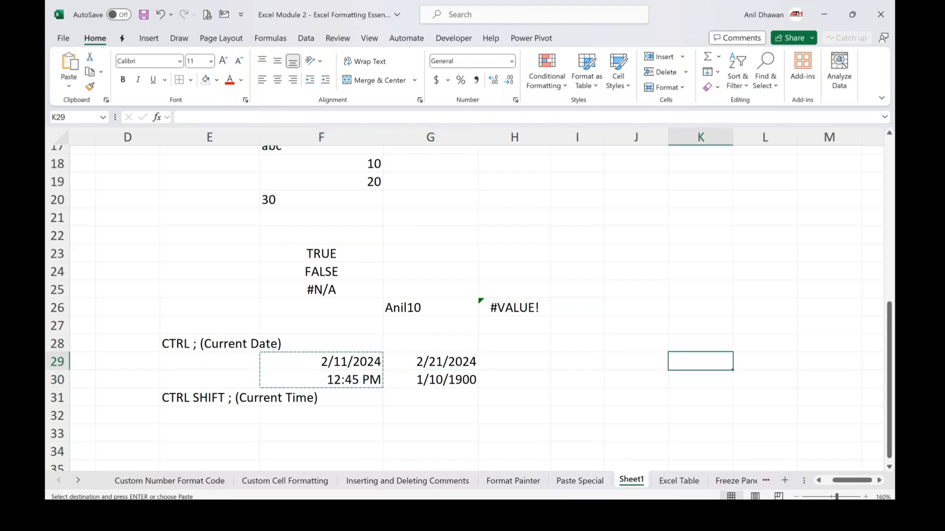
key(ctrl+alt+v)
key(v)
key(Return)
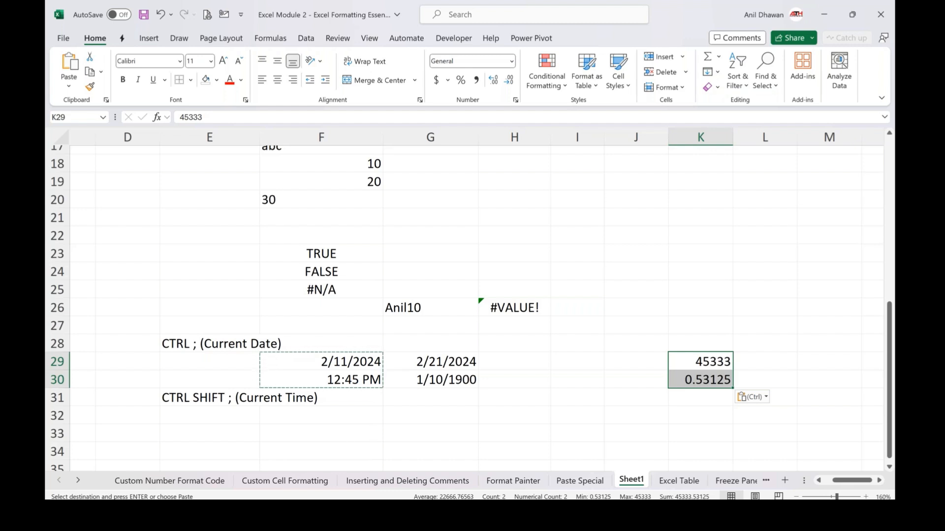
Open Format Cells for K29 and view the Date category options without applying them
key(Left)
key(Right)
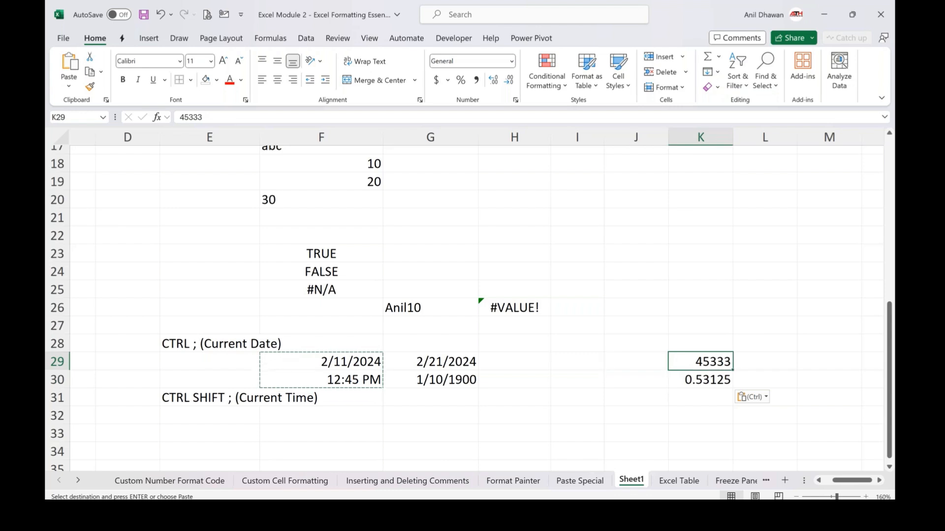
right_click(689, 366)
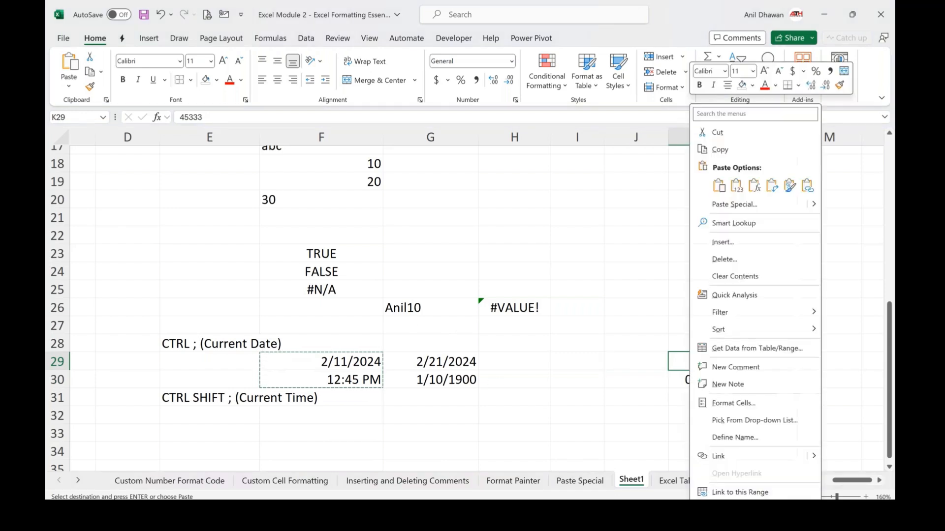
click(738, 402)
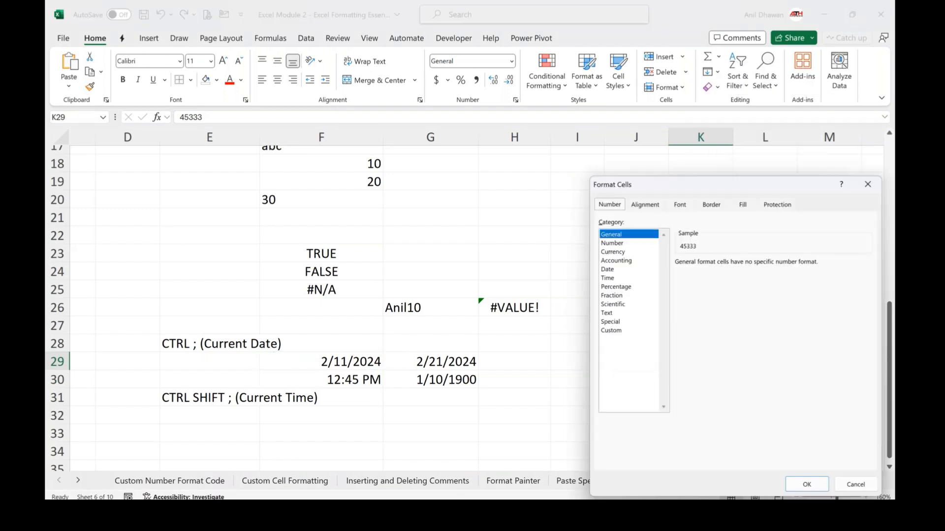
click(607, 268)
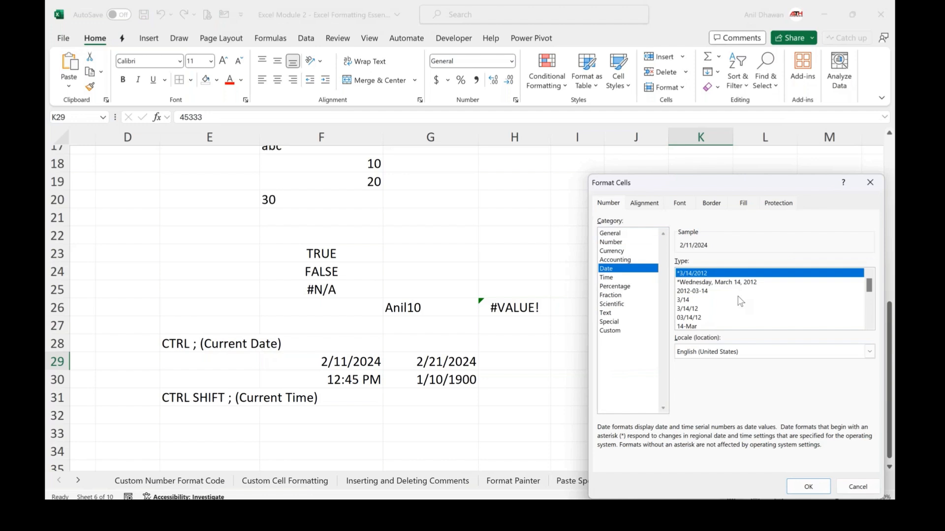
click(870, 183)
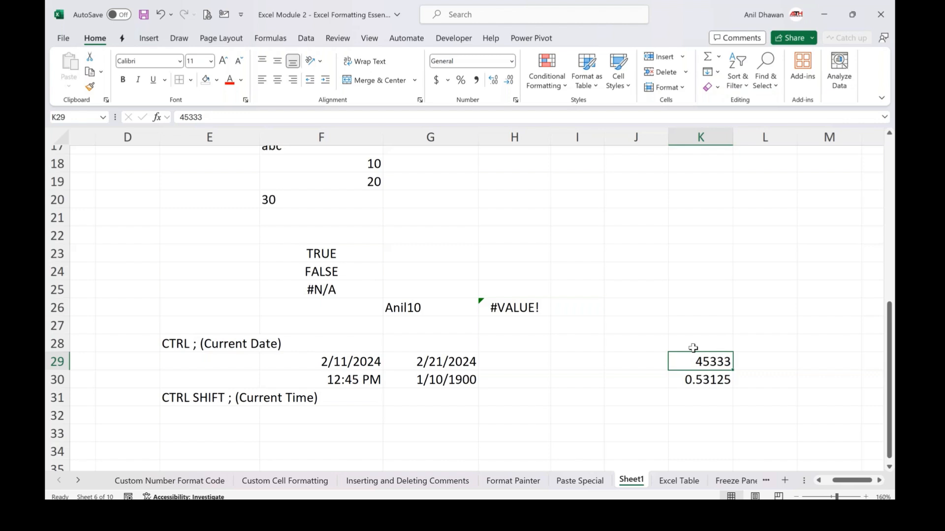
Apply the date number format to K23 and enter 10000 in it
key(Up)
key(Up)
key(Up)
key(Up)
key(Up)
key(Up)
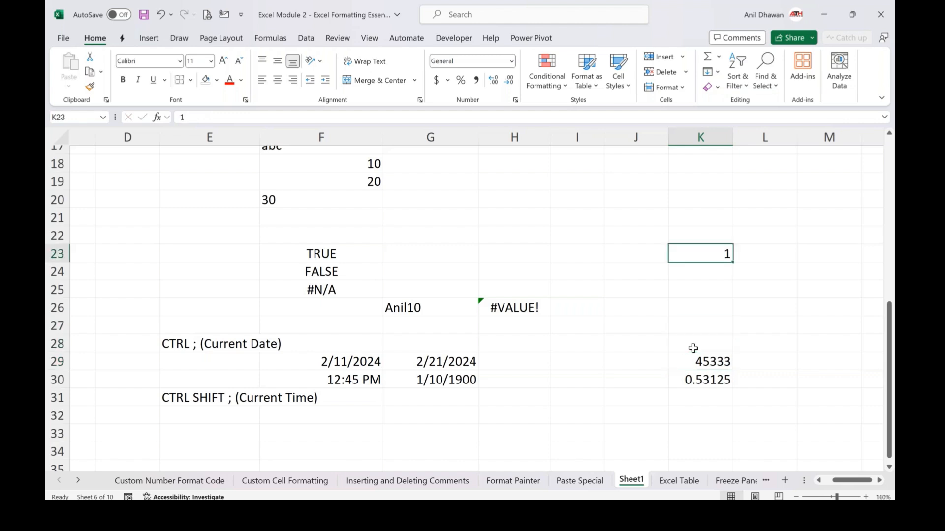
key(ctrl+shift+3)
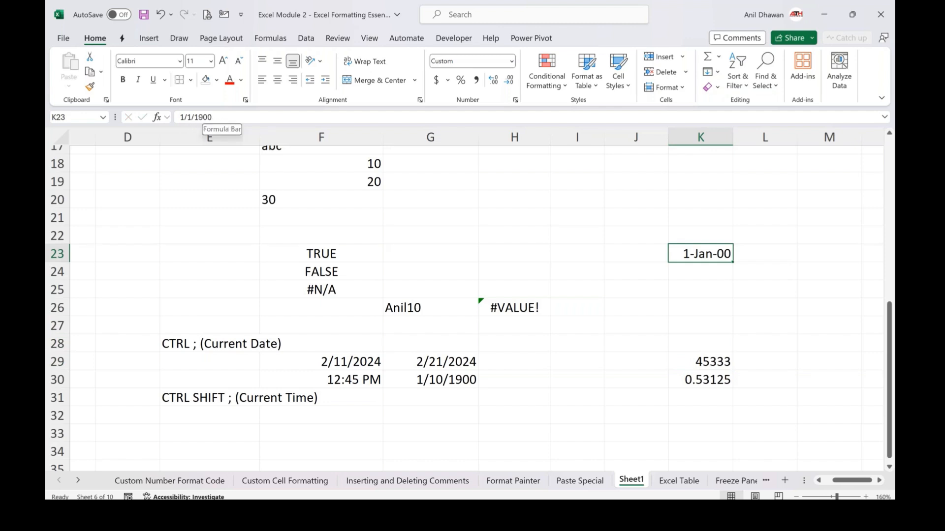
click(206, 118)
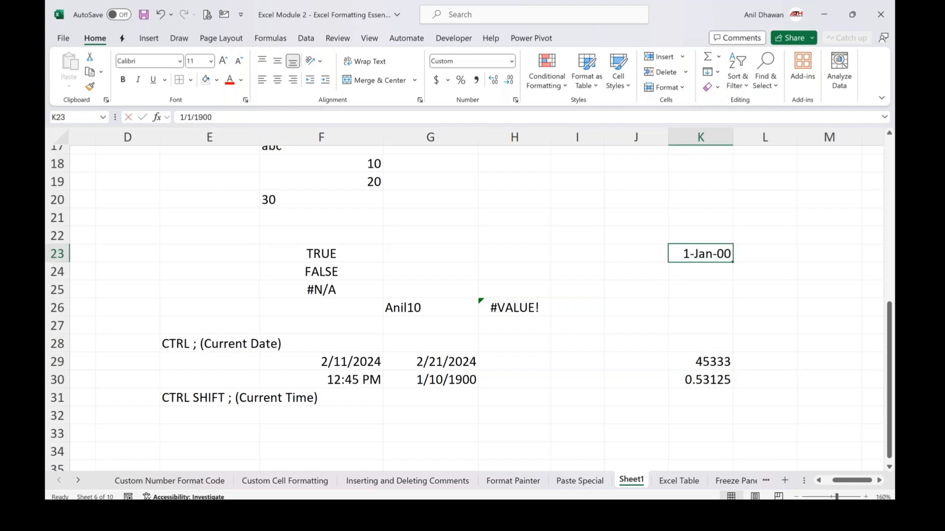
text(10000)
key(ctrl+Return)
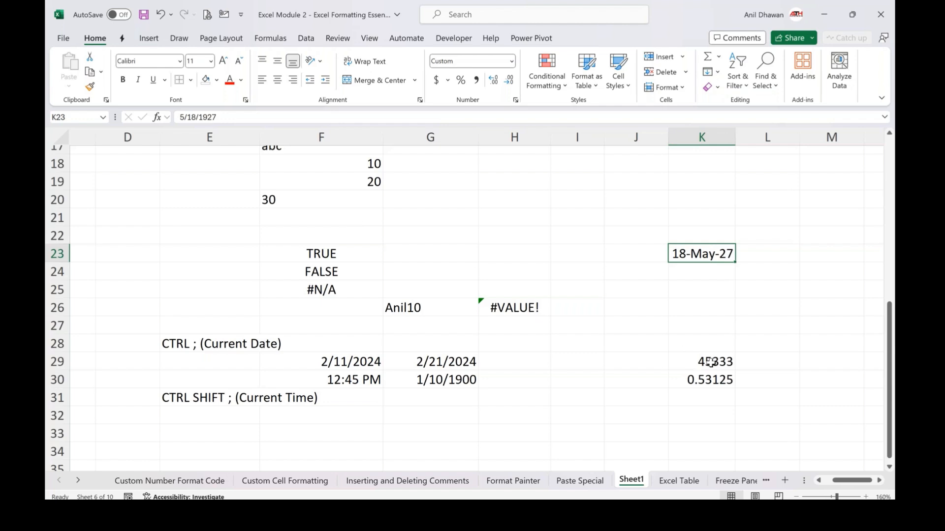
Apply the General number format to the date formula in G29
click(432, 355)
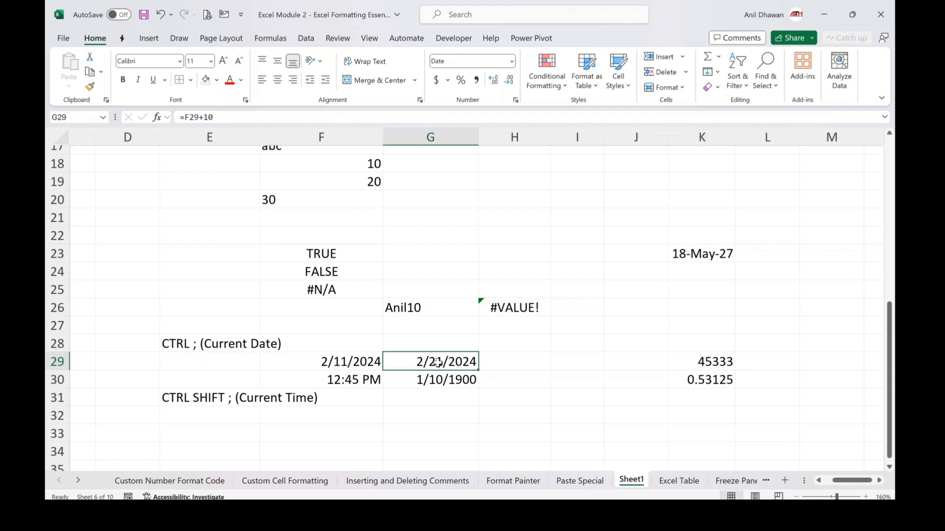
key(ctrl+shift+asciitilde)
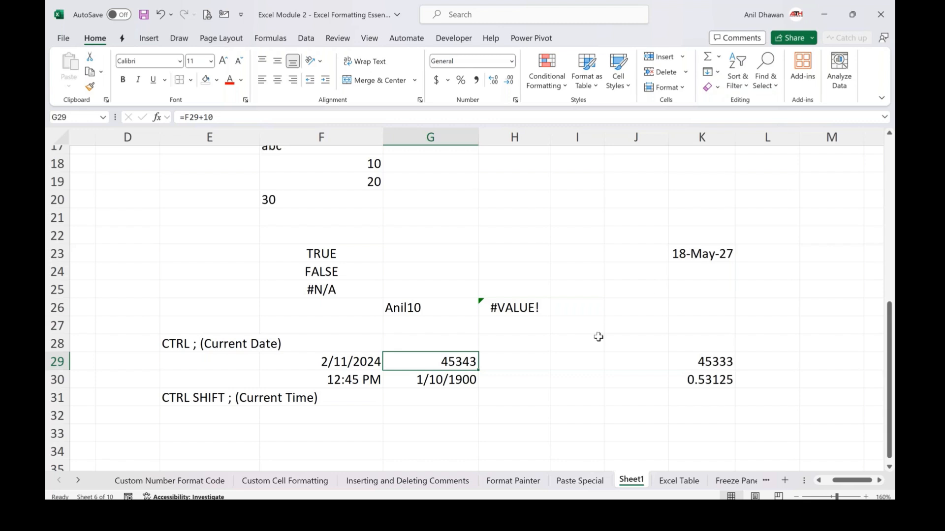
Enter the number 35533 in cell K24
click(696, 278)
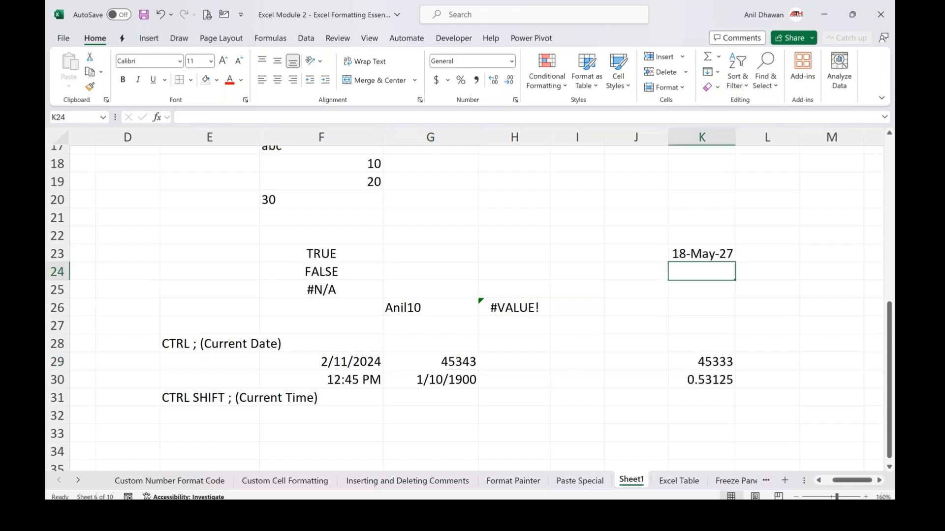
text(35533)
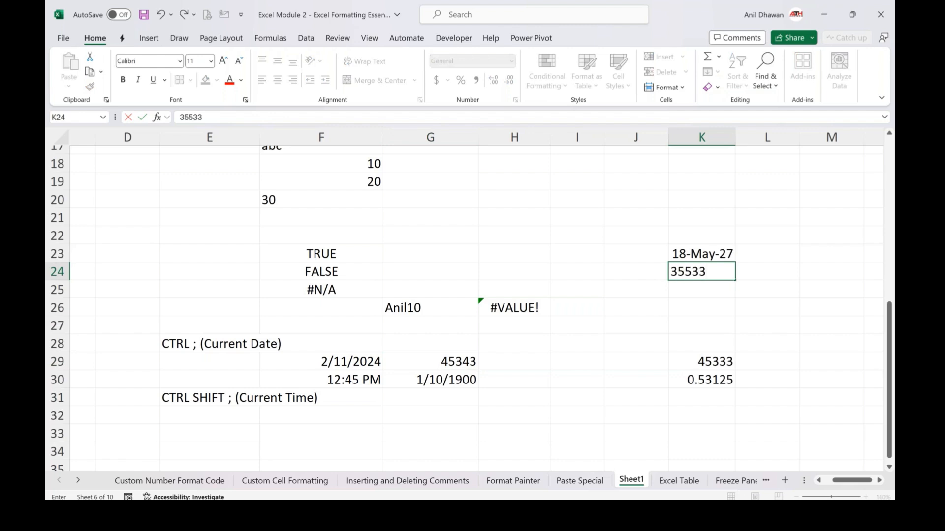
key(ctrl+Return)
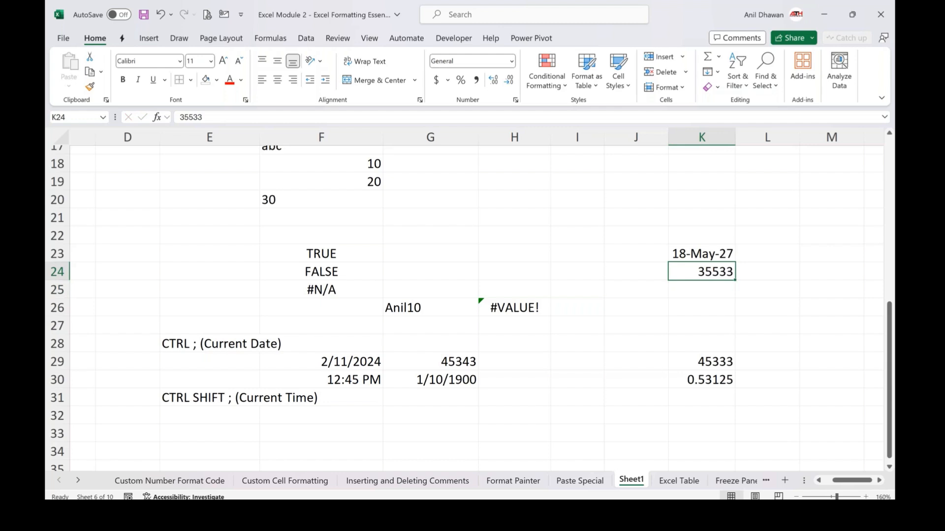
Try applying the date format to K24, then undo the changes
drag(696, 281, 696, 286)
key(ctrl+shift+3)
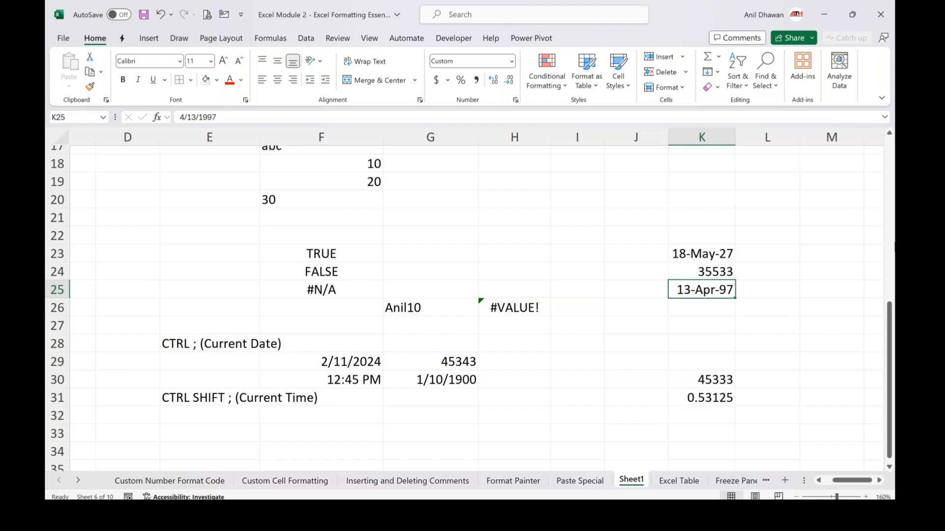
key(ctrl+z)
click(701, 271)
key(ctrl+z)
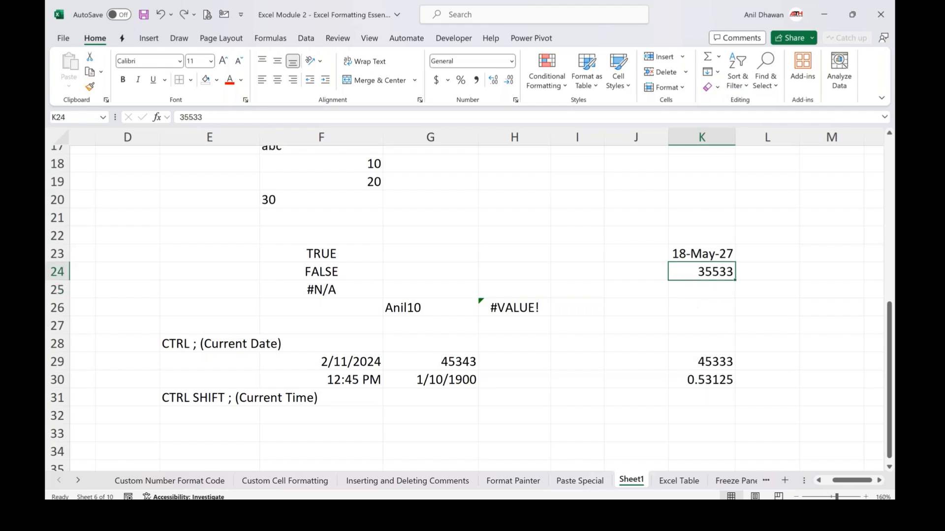
key(ctrl+shift+3)
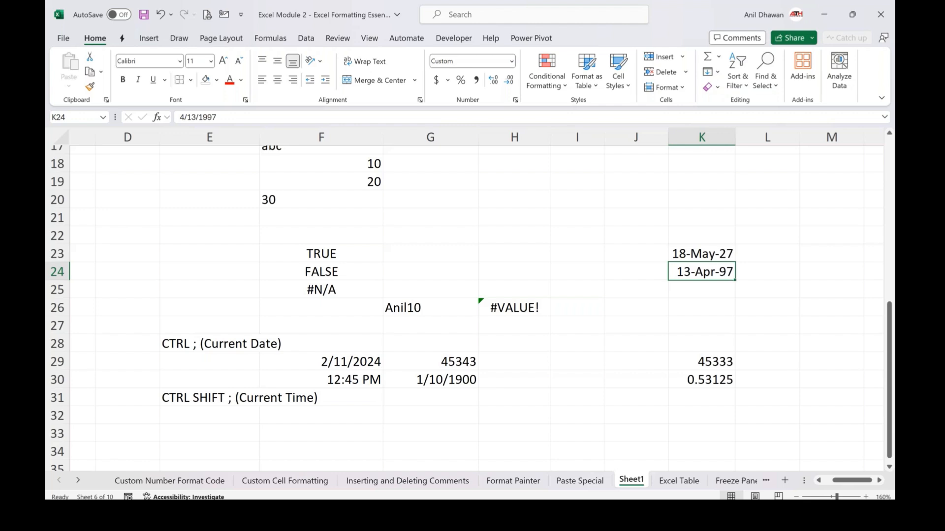
key(ctrl+z)
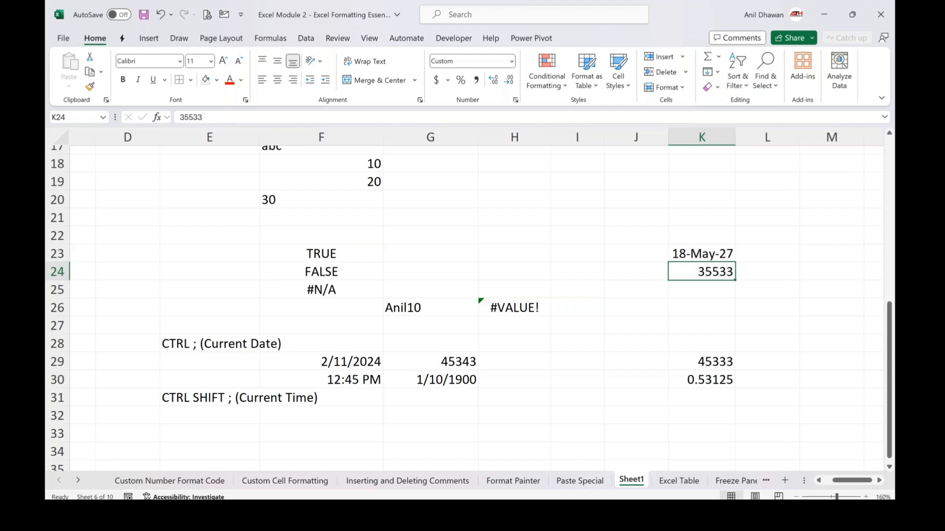
Insert the current date and current time together into cell F35 using the shortcuts
click(612, 252)
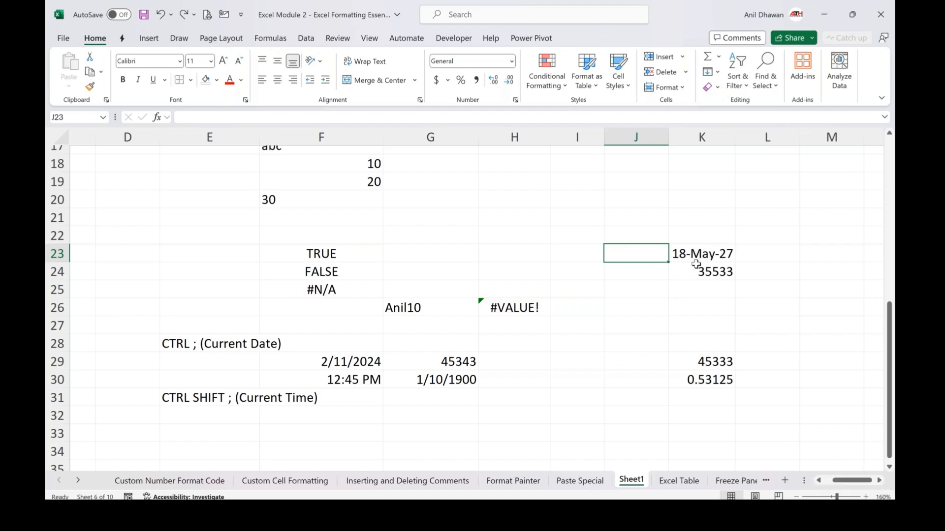
click(342, 360)
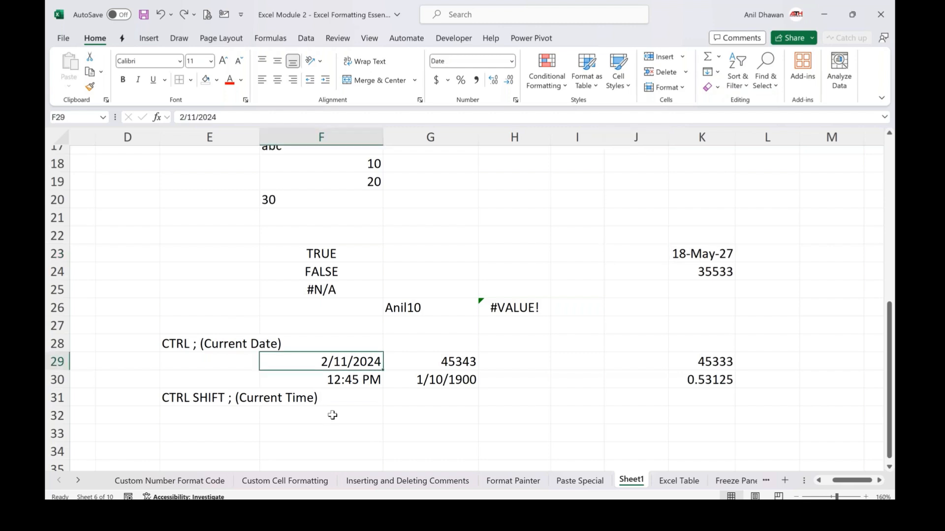
scroll(333, 415, down, 2)
click(332, 397)
key(ctrl+semicolon)
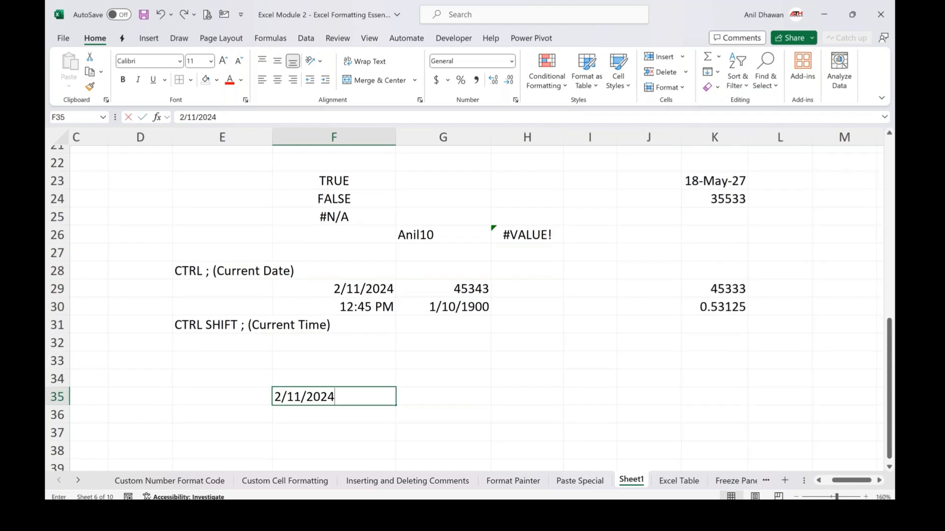
key(ctrl+shift+semicolon)
key(Return)
Apply the General number format to the date-time in F35
key(Up)
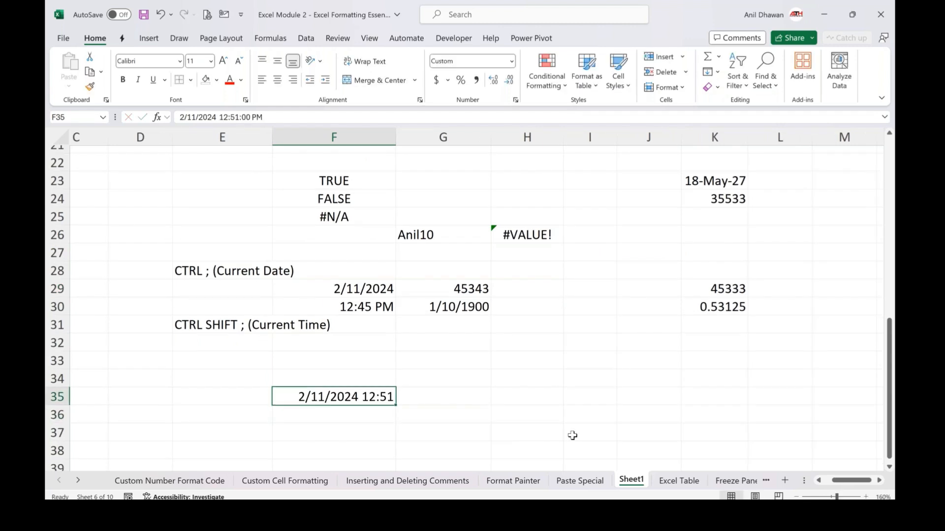
key(ctrl+shift+grave)
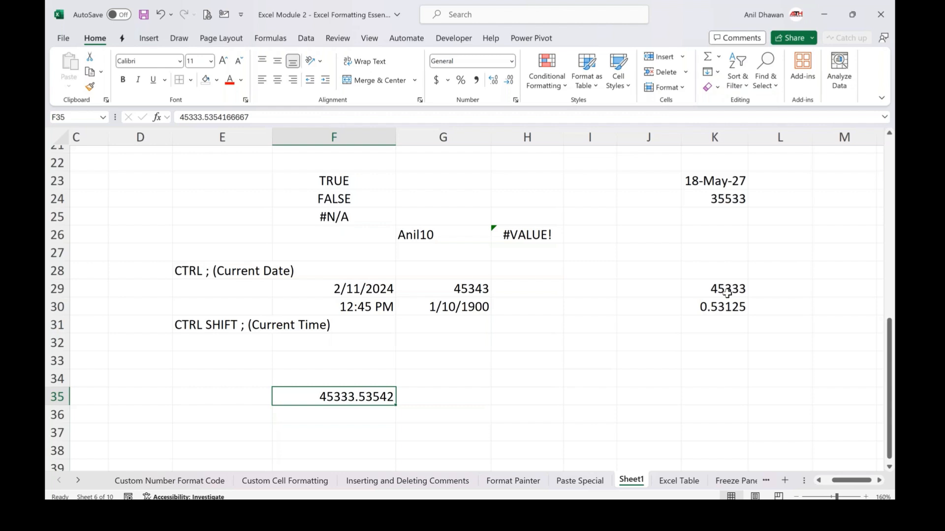
key(Right)
key(Right)
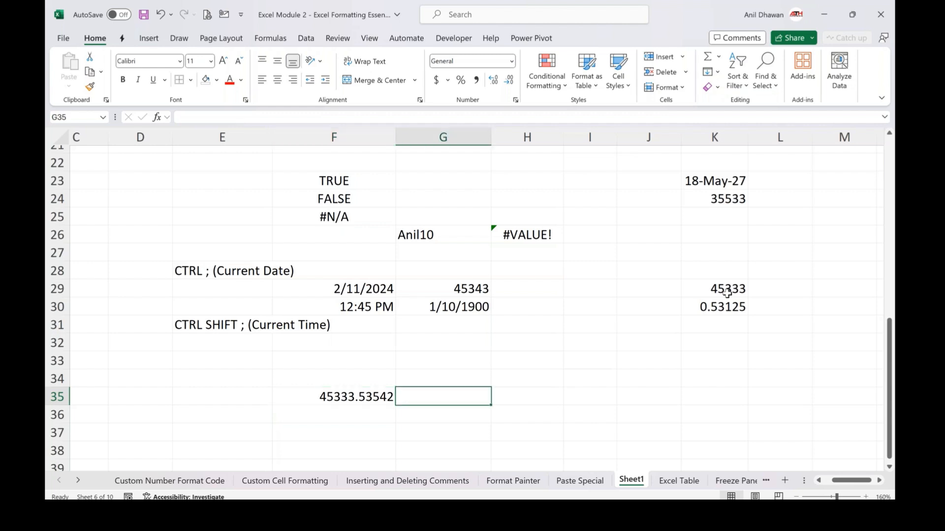
Enter the formula =14/24 in cell H35
text(=14/24)
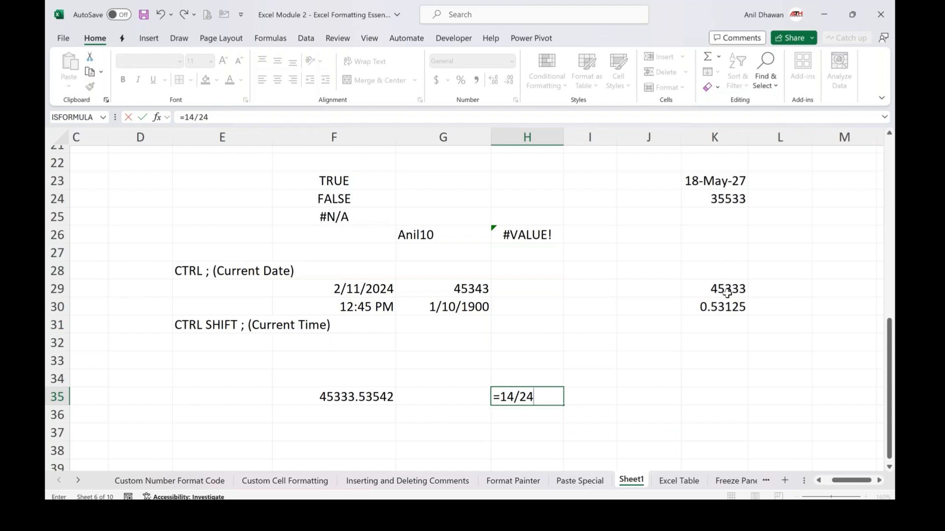
key(Return)
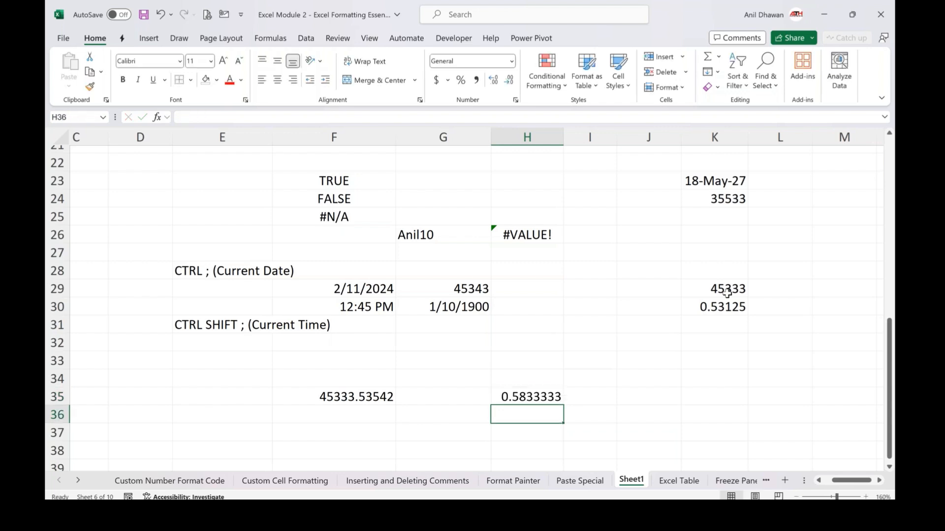
Apply the time format to H35, then undo both the time format and the formula
key(Up)
key(ctrl+shift+2)
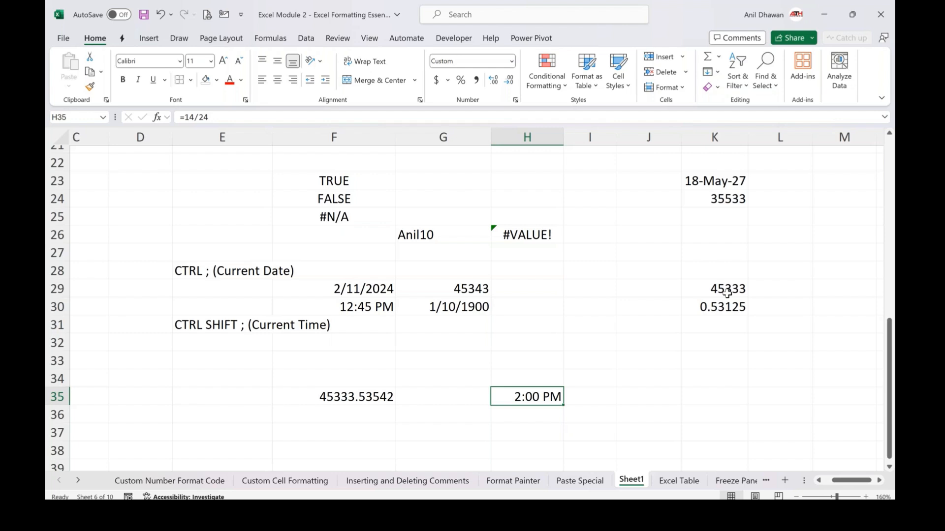
key(ctrl+z)
key(ctrl+z)
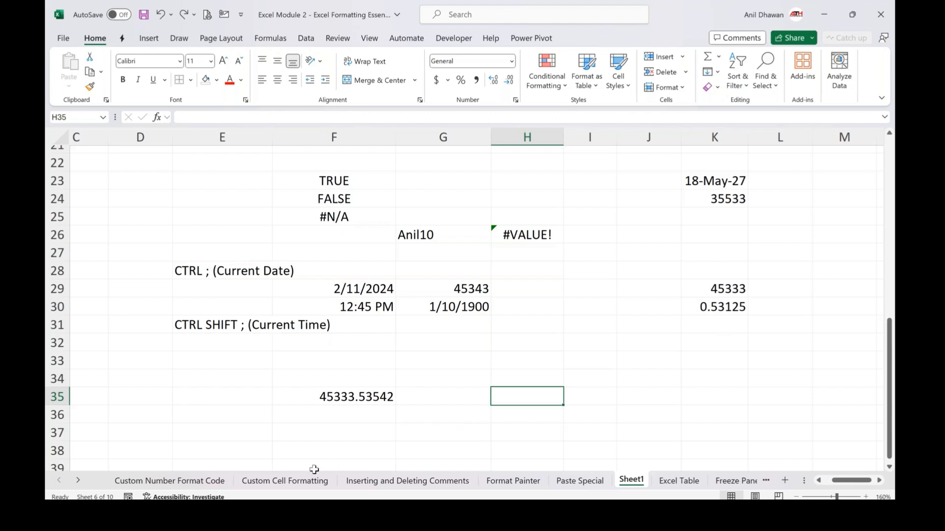
Open the Custom Cell Formatting sheet and review the Custom Number Formatting notes in the PDF guide
click(303, 485)
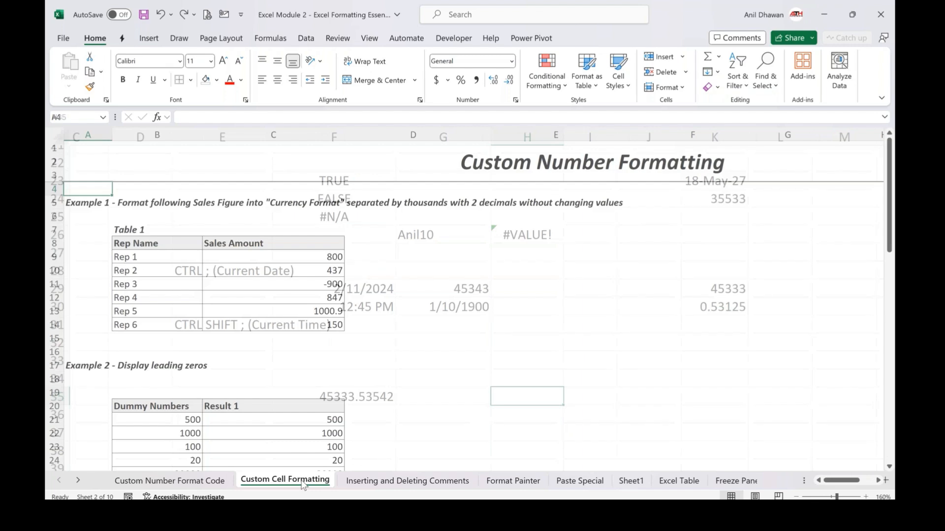
mouse_move(698, 511)
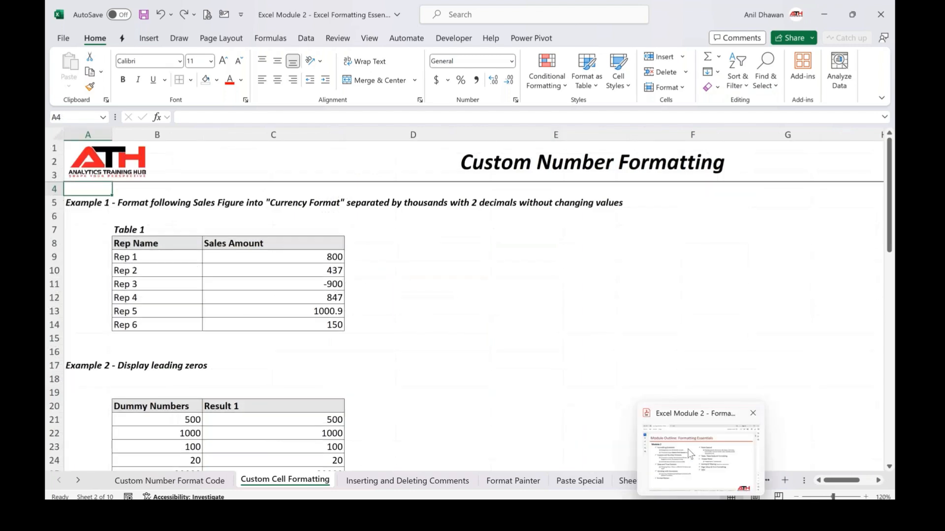
click(690, 454)
scroll(470, 276, down, 3)
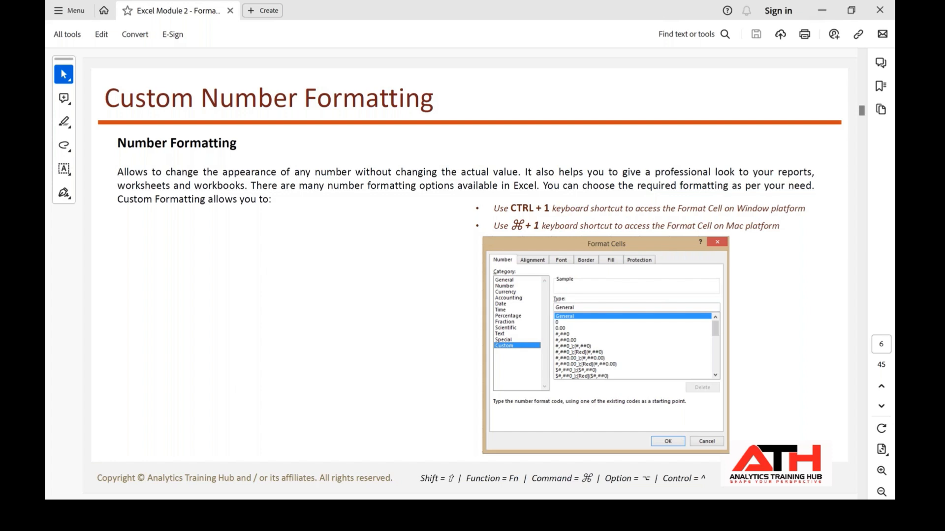
mouse_move(533, 443)
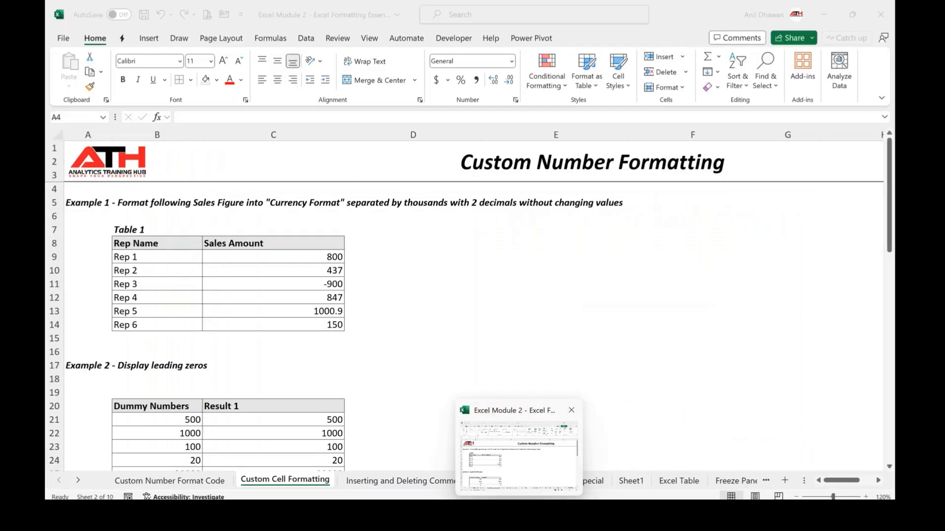
click(519, 453)
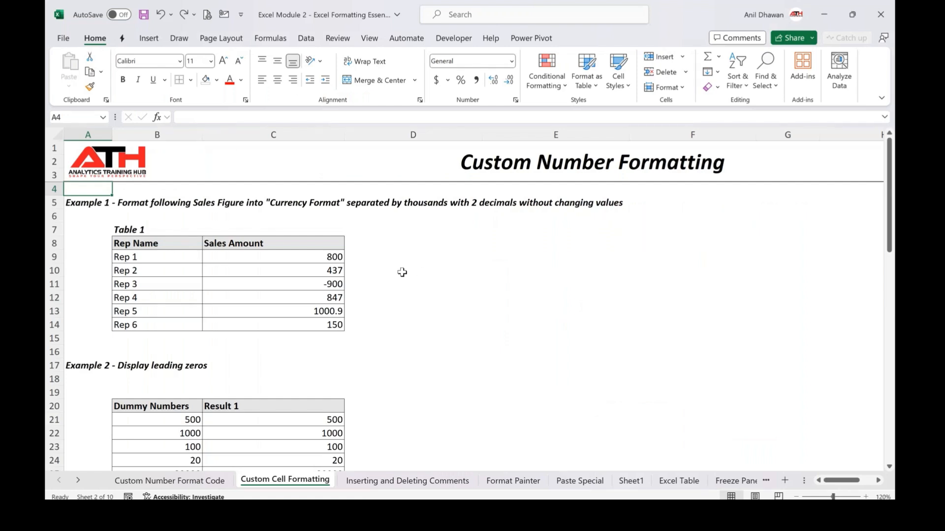
click(866, 496)
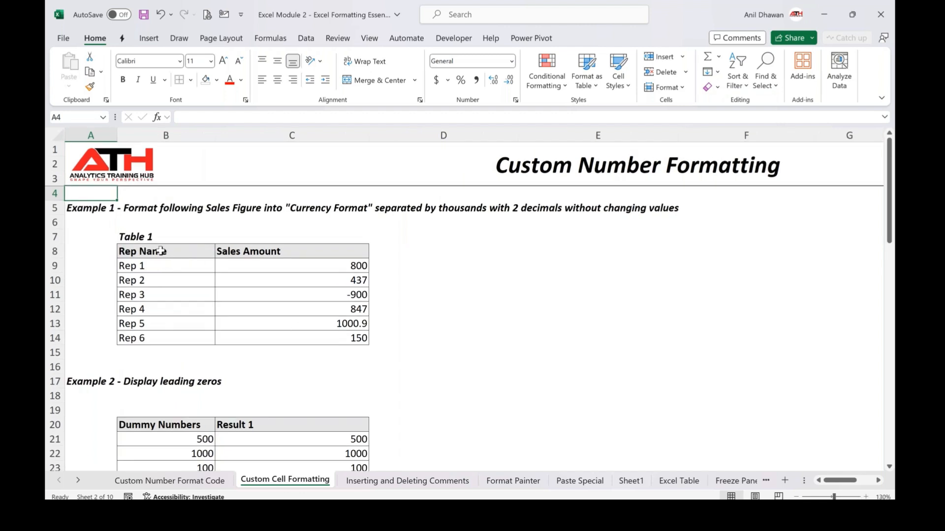
Apply Currency format with 2 decimal places and the $ symbol to the sales amounts in C9:C14
click(160, 251)
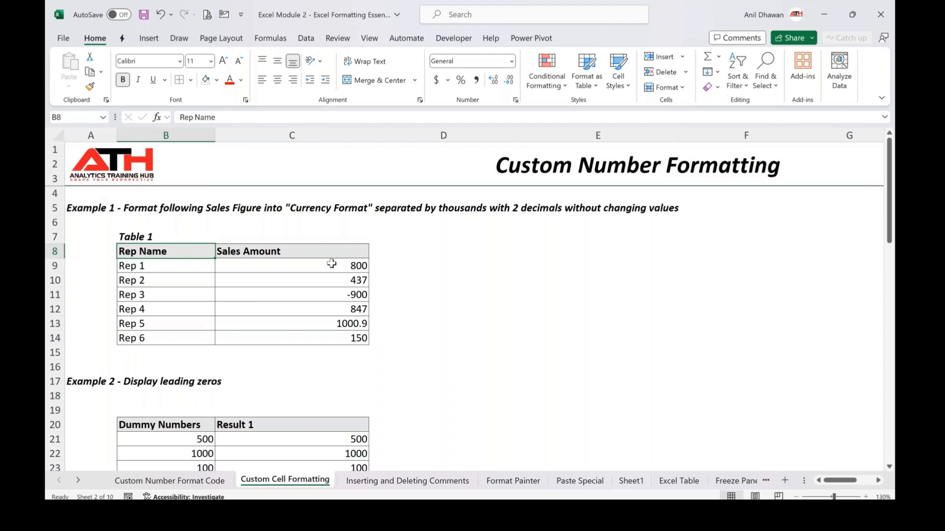
drag(332, 264, 333, 339)
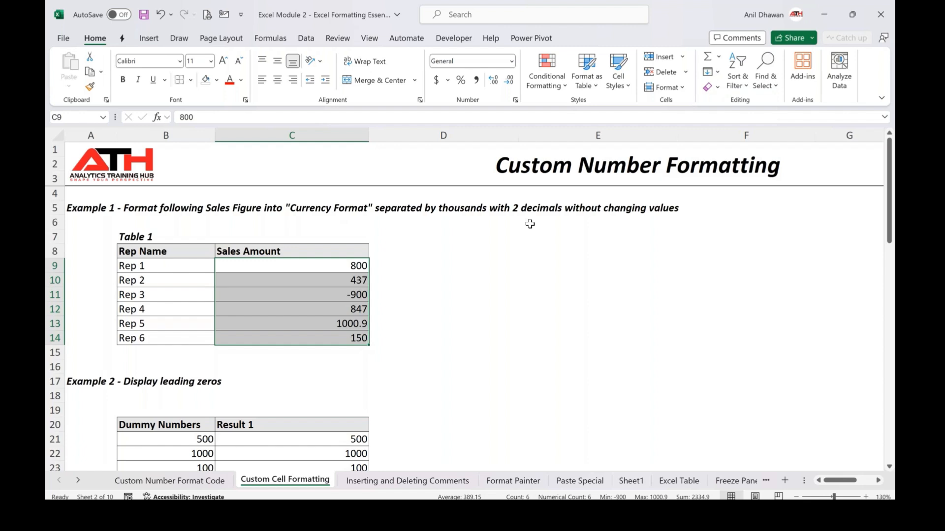
key(Left)
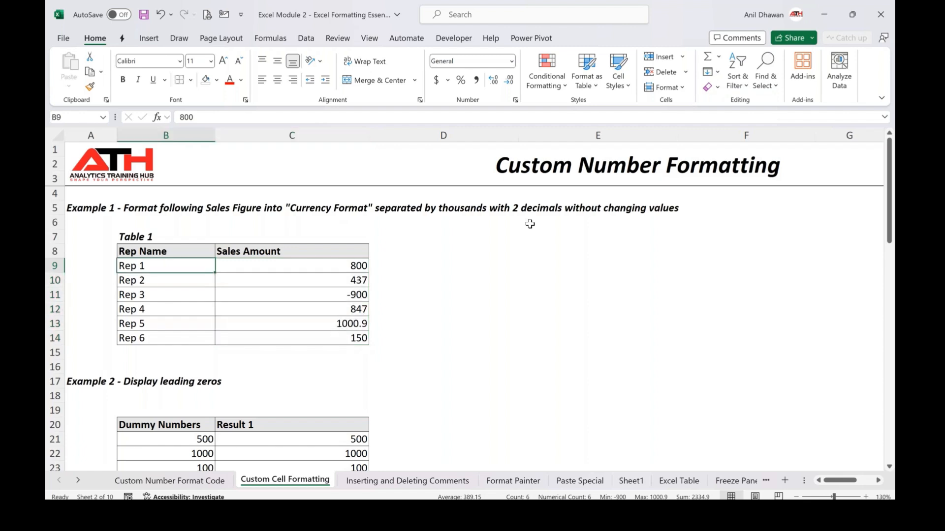
key(Right)
key(ctrl+shift+Down)
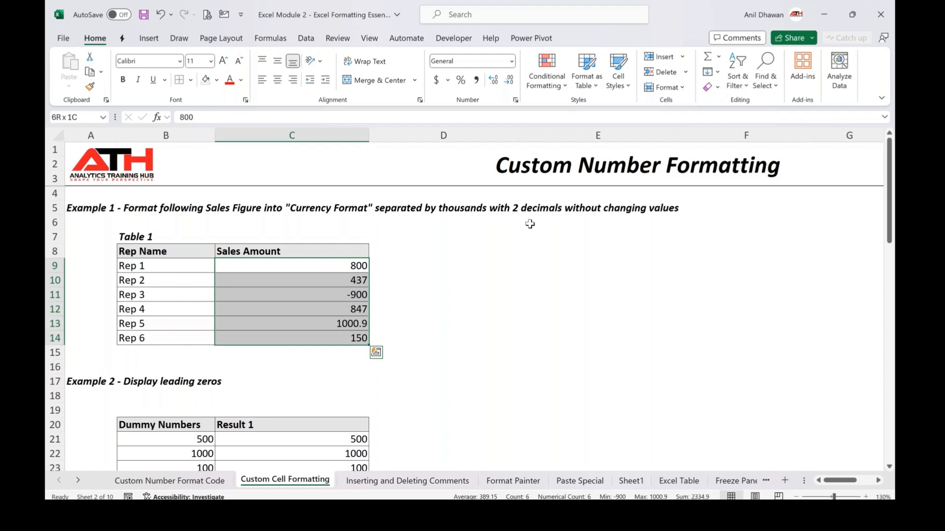
key(ctrl+1)
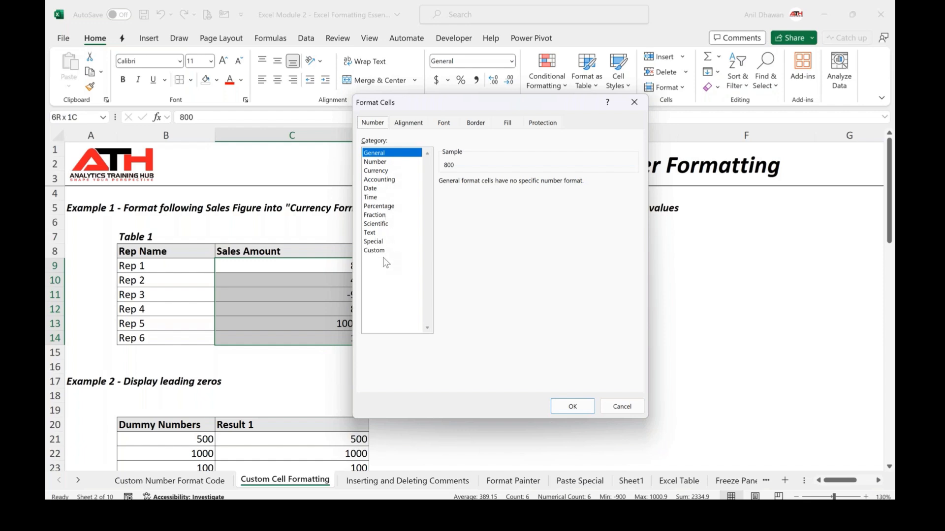
click(382, 172)
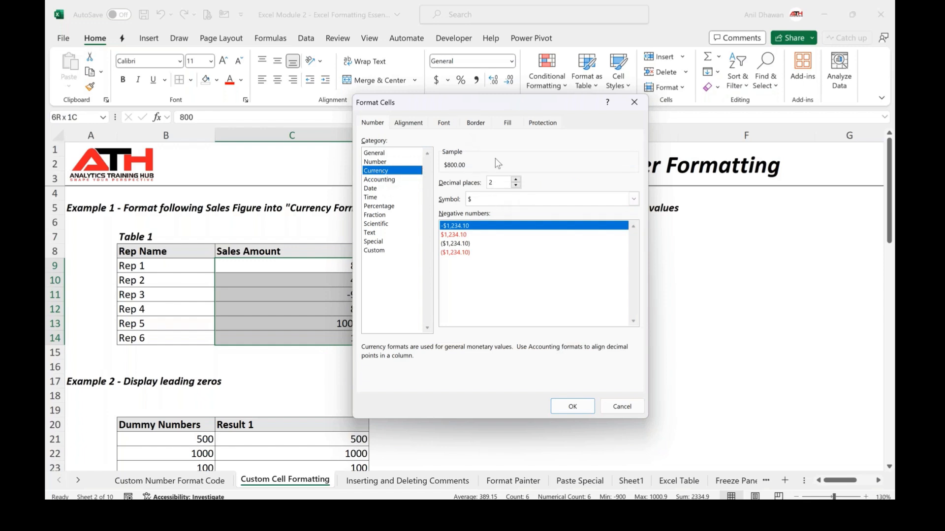
drag(449, 105, 489, 93)
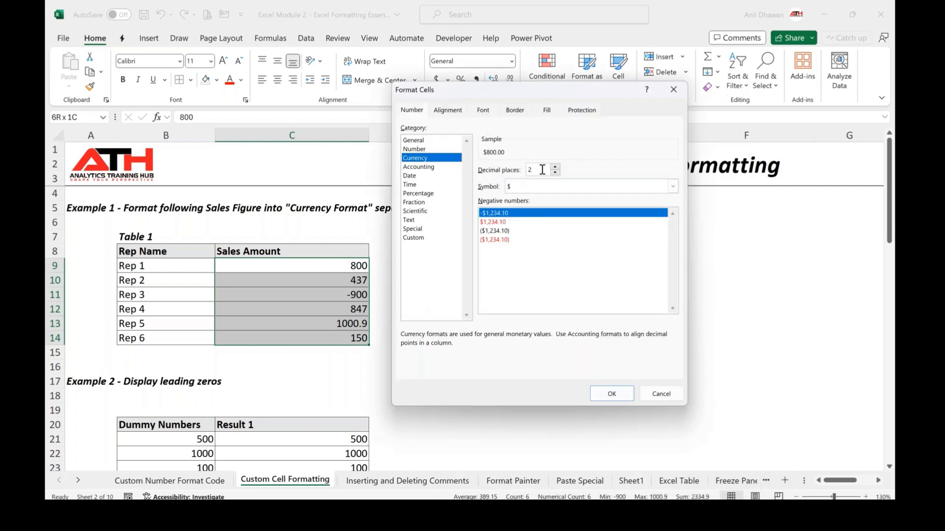
click(611, 394)
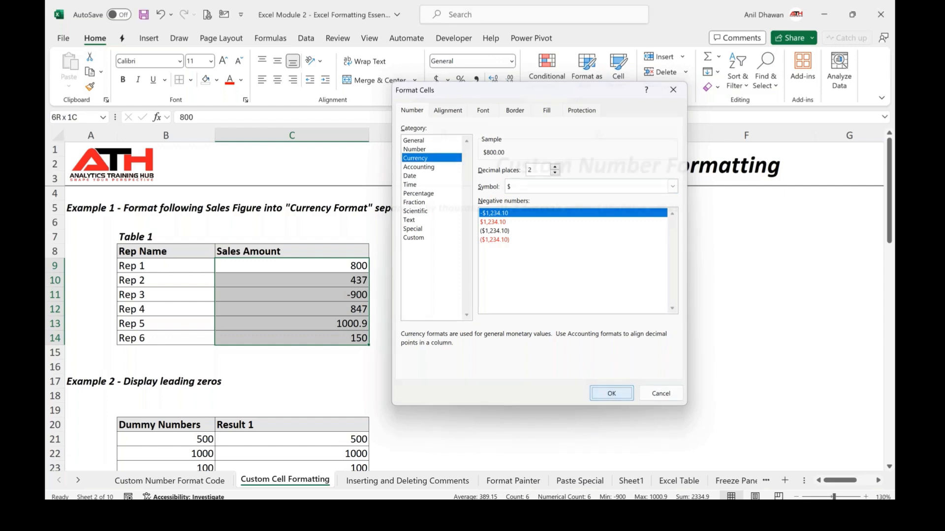
click(598, 339)
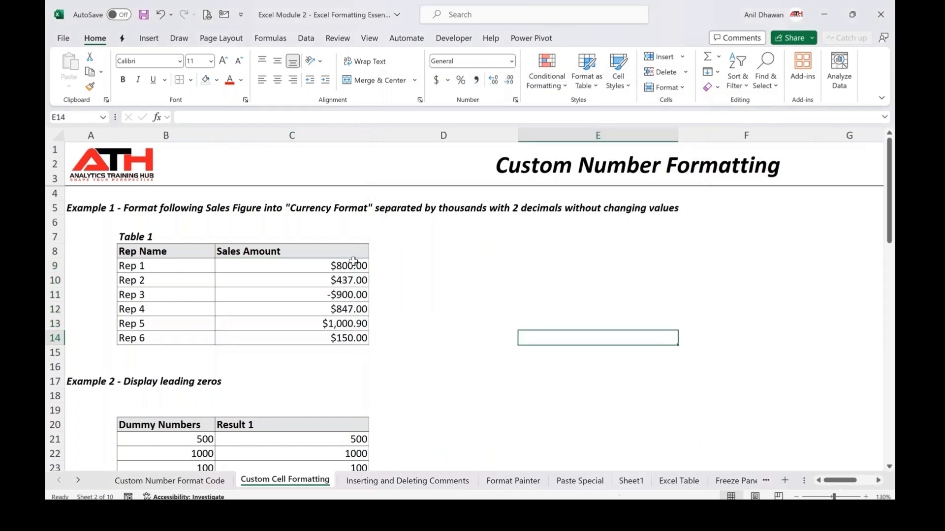
Inspect the underlying values of the currency-formatted sales amounts in the formula bar
click(344, 326)
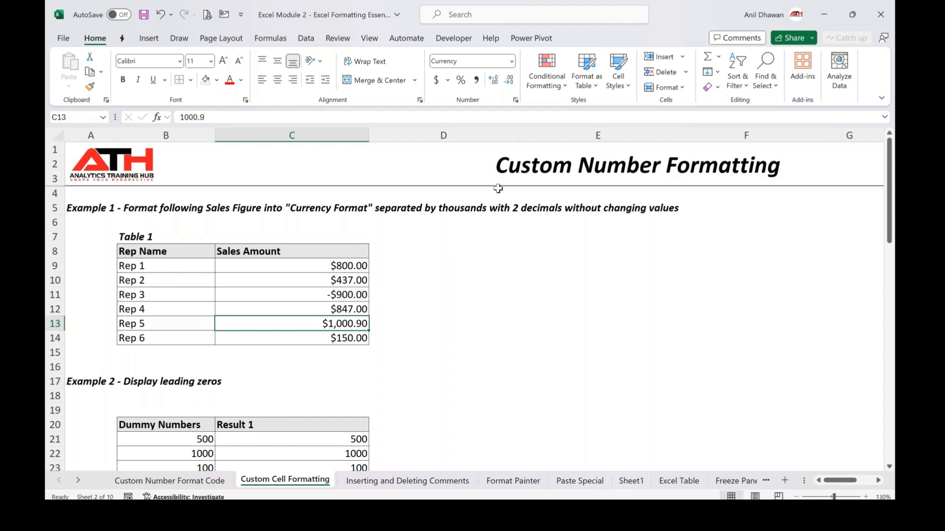
click(660, 5)
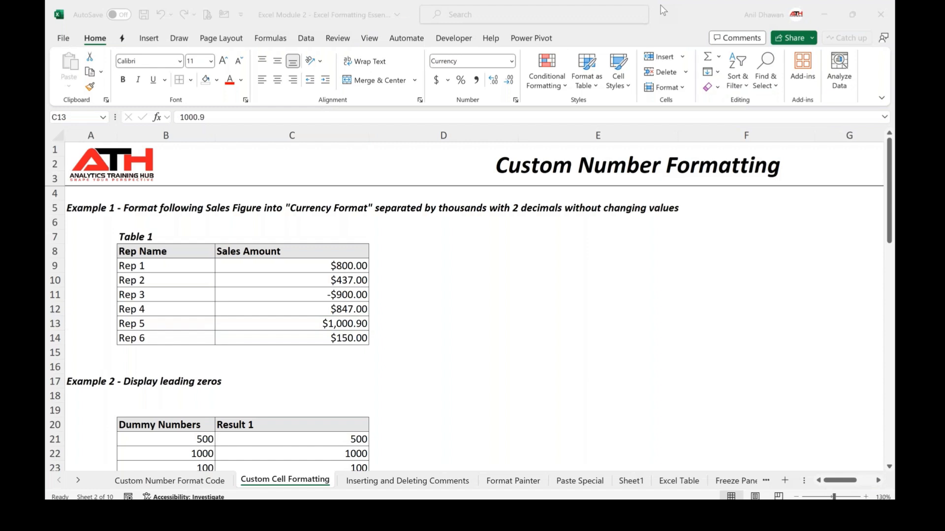
click(324, 307)
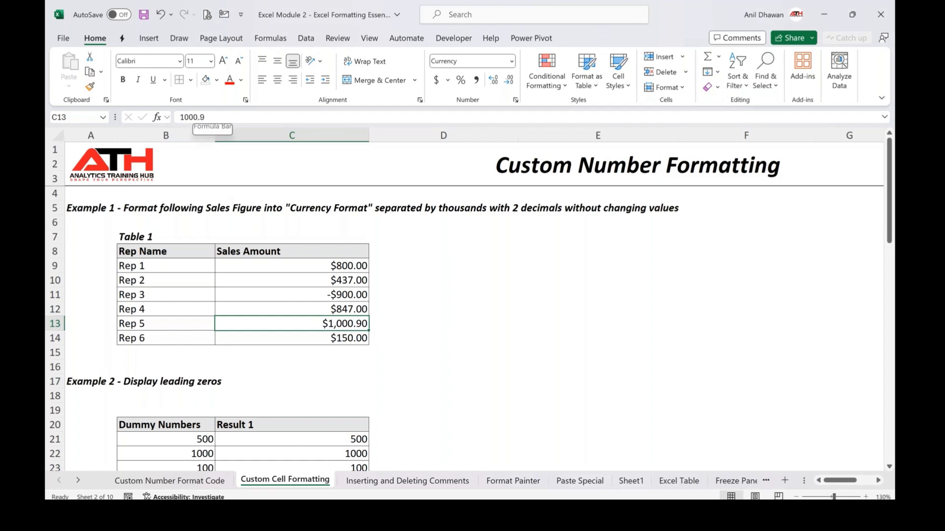
click(358, 307)
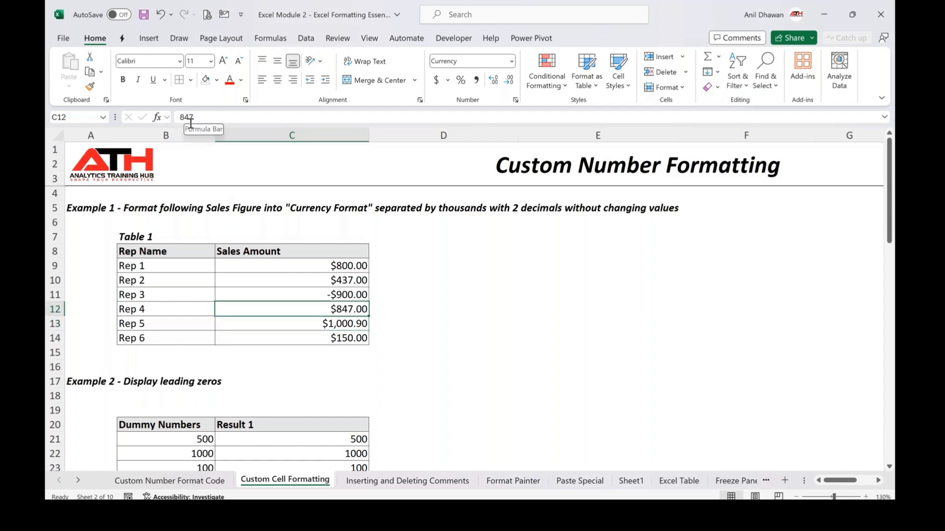
click(346, 323)
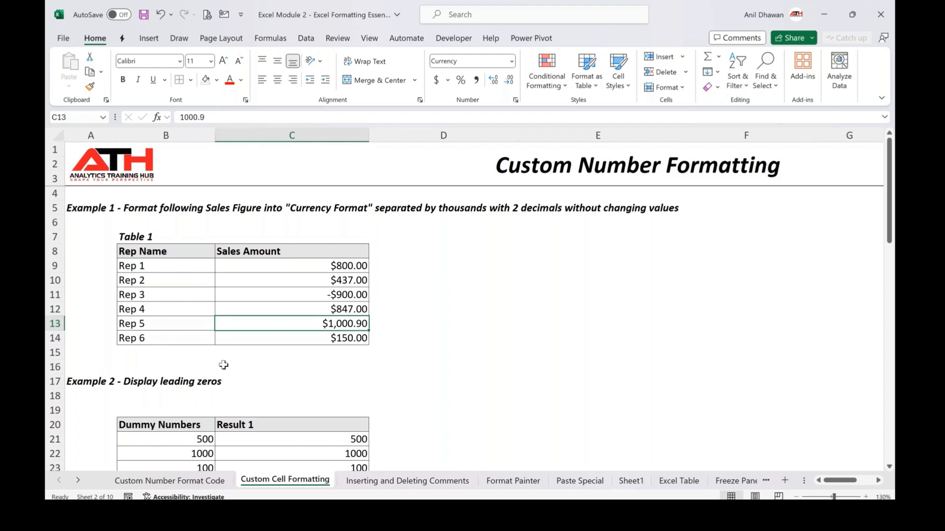
scroll(224, 364, down, 3)
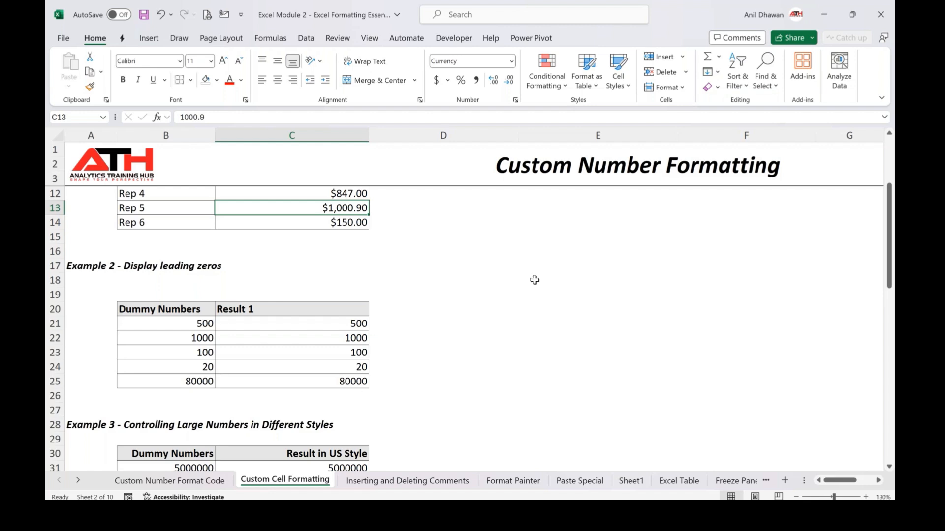
Enter 00564 in cell E20
click(532, 313)
text(0)
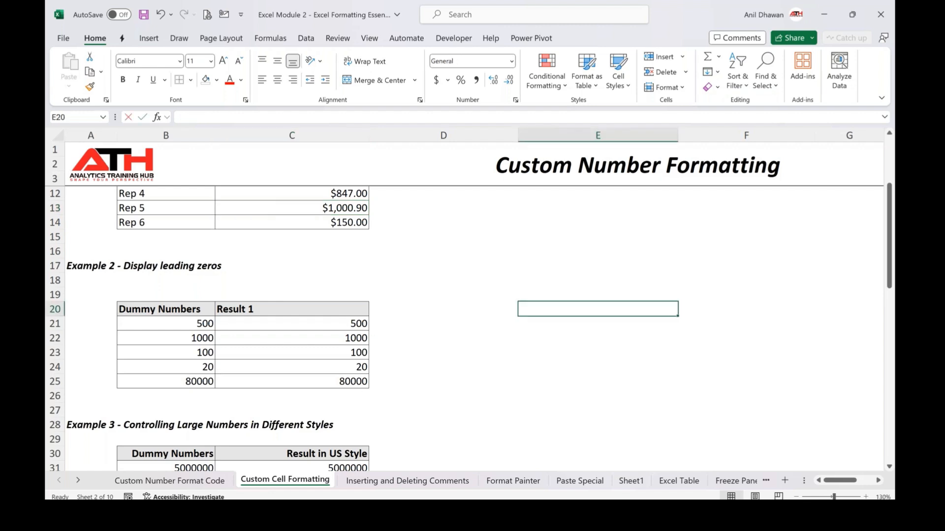
text(00564)
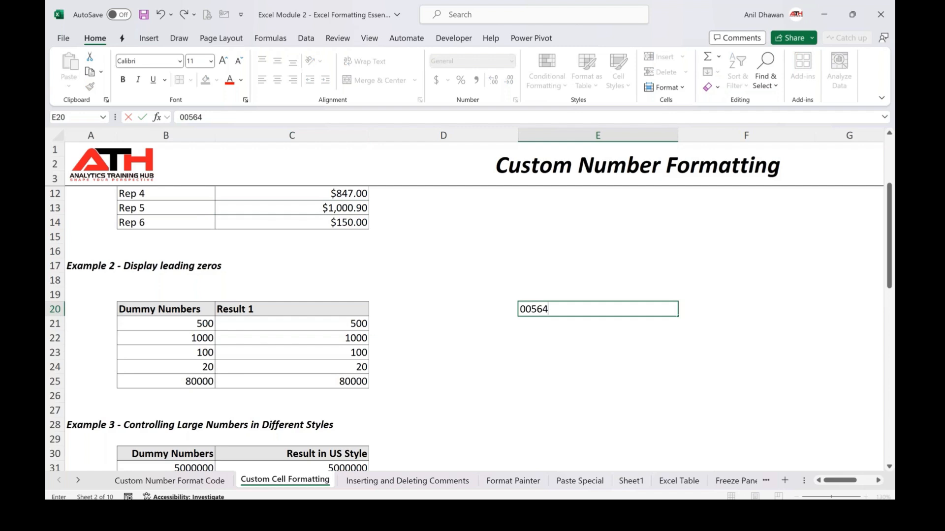
key(Return)
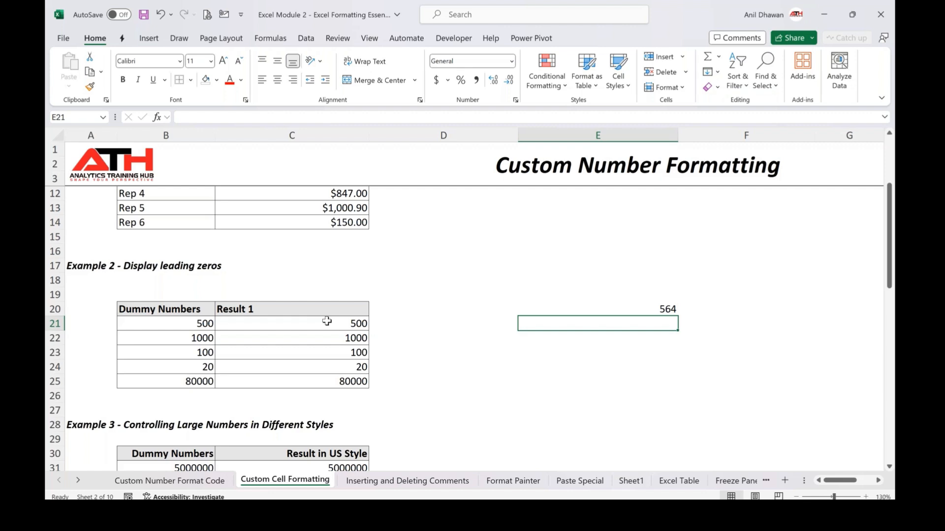
Enter the symbol # in cell D17
click(486, 254)
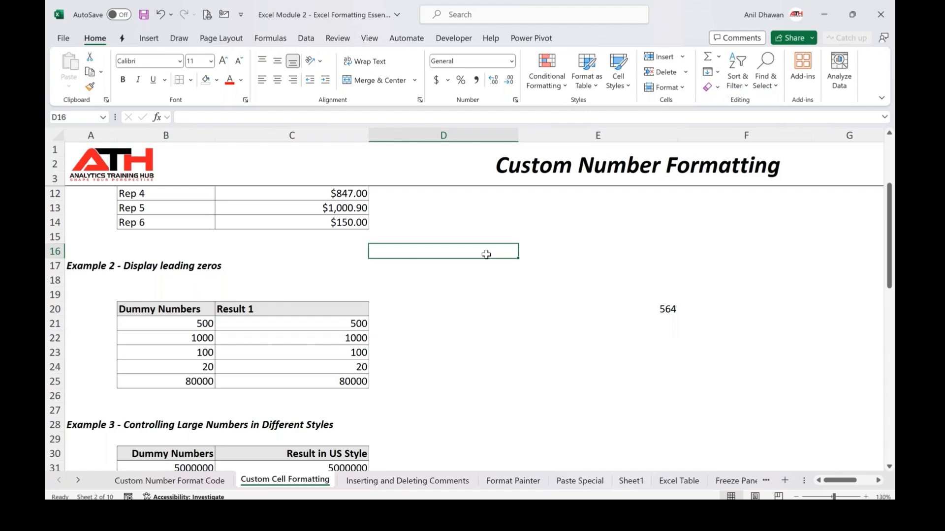
key(Down)
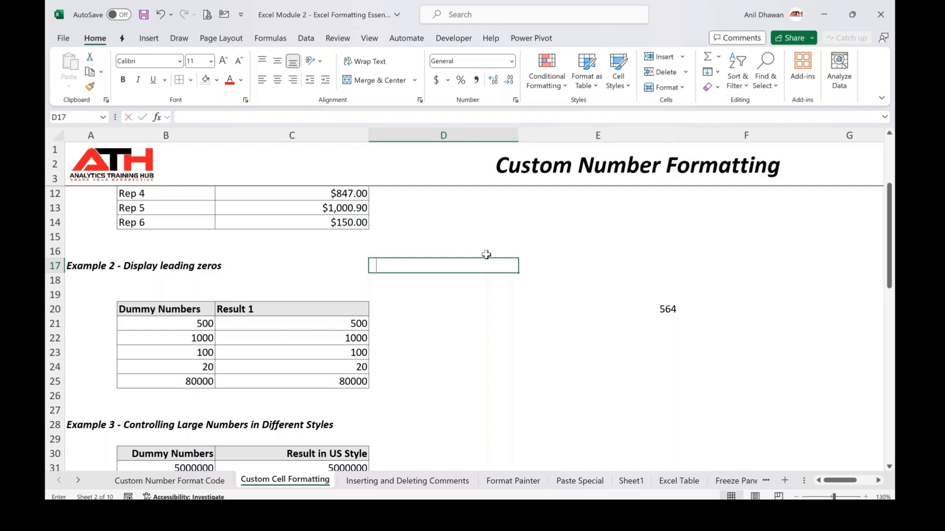
text(#0)
key(BackSpace)
text(0)
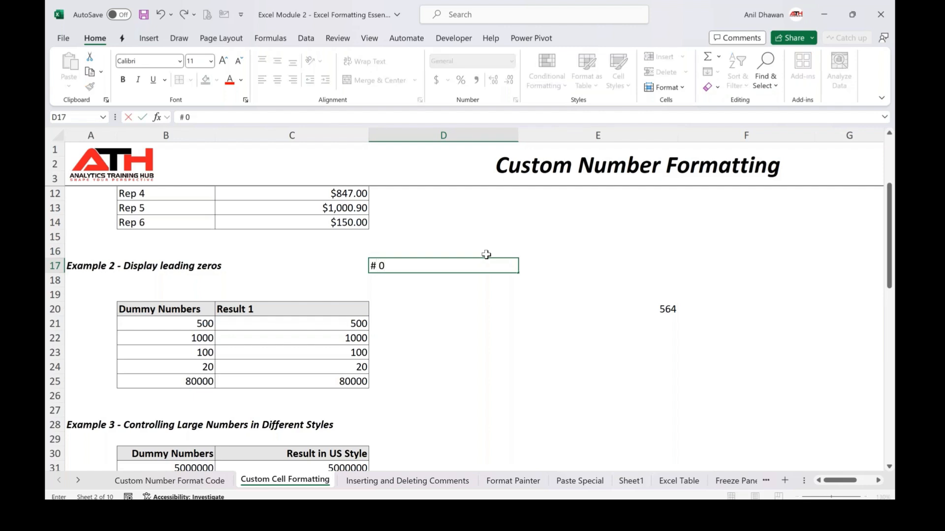
key(BackSpace)
key(BackSpace)
click(663, 7)
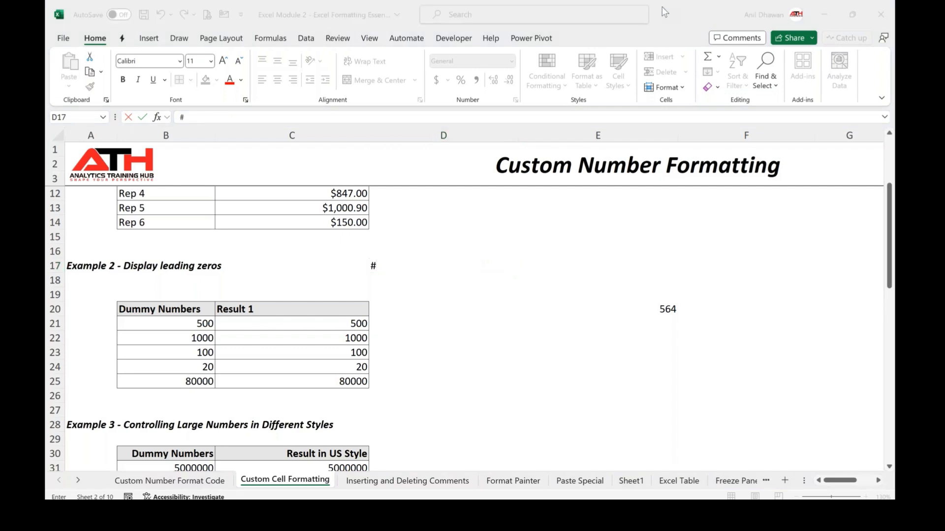
key(alt+Tab)
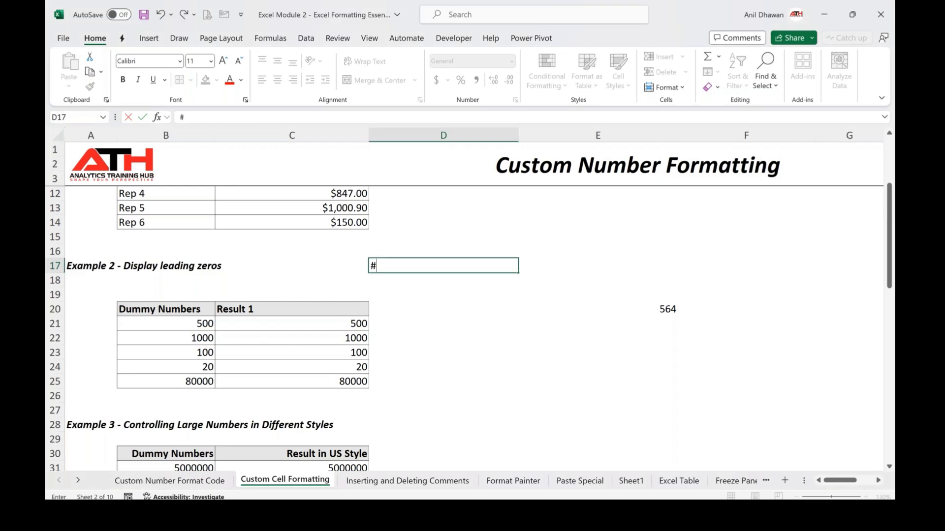
Apply the custom number format 00000 to the results in C21:C25 to display leading zeros
click(341, 324)
key(ctrl+shift+Down)
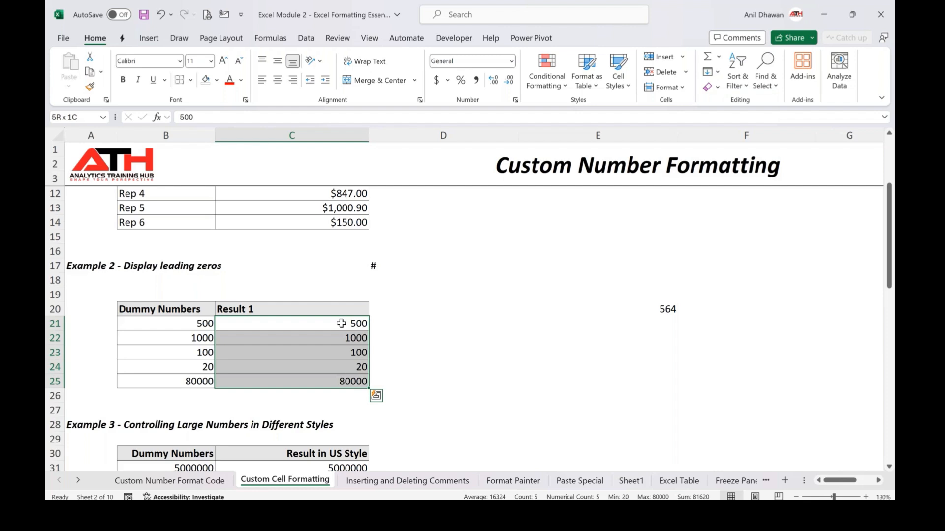
key(ctrl+1)
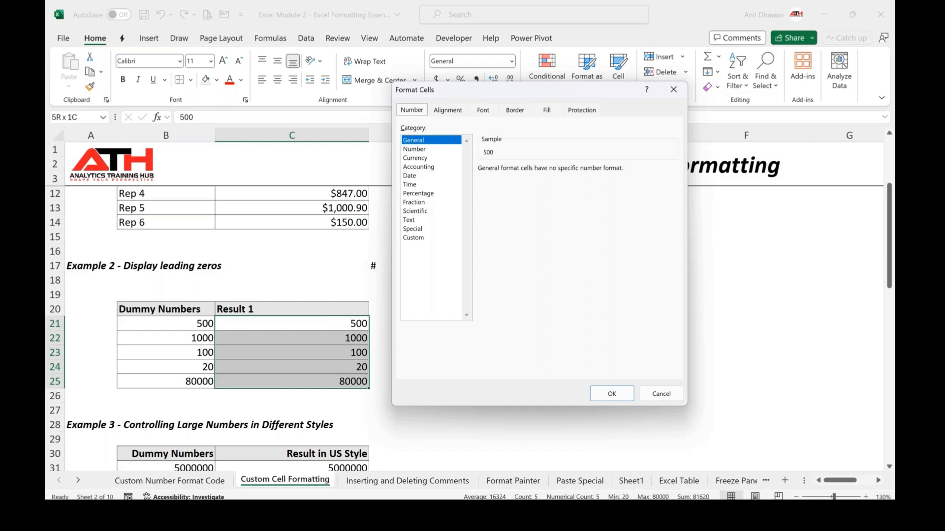
click(423, 240)
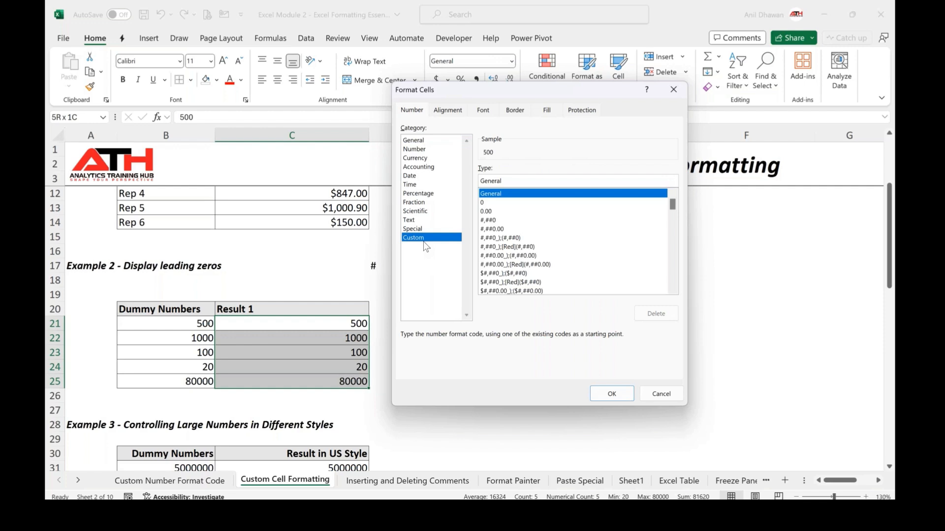
click(658, 3)
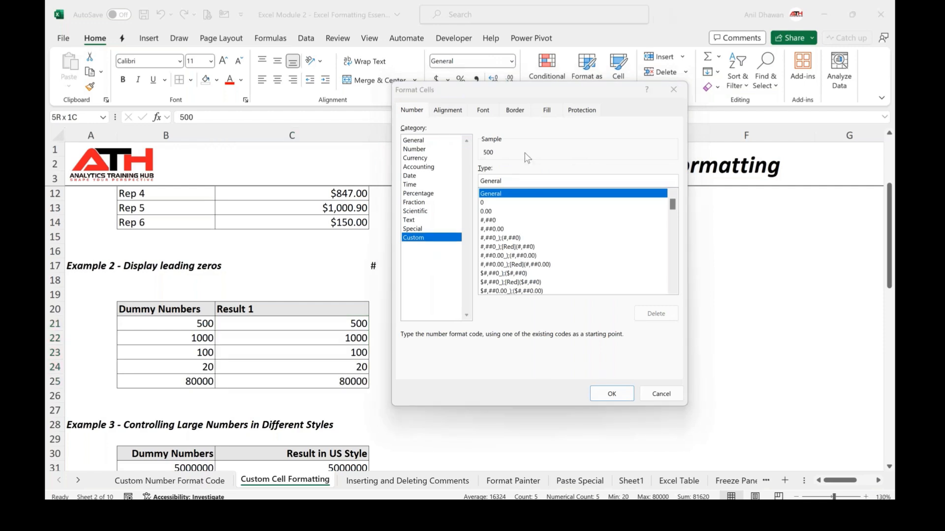
click(516, 178)
key(BackSpace)
key(BackSpace)
key(BackSpace)
key(BackSpace)
key(BackSpace)
key(BackSpace)
key(BackSpace)
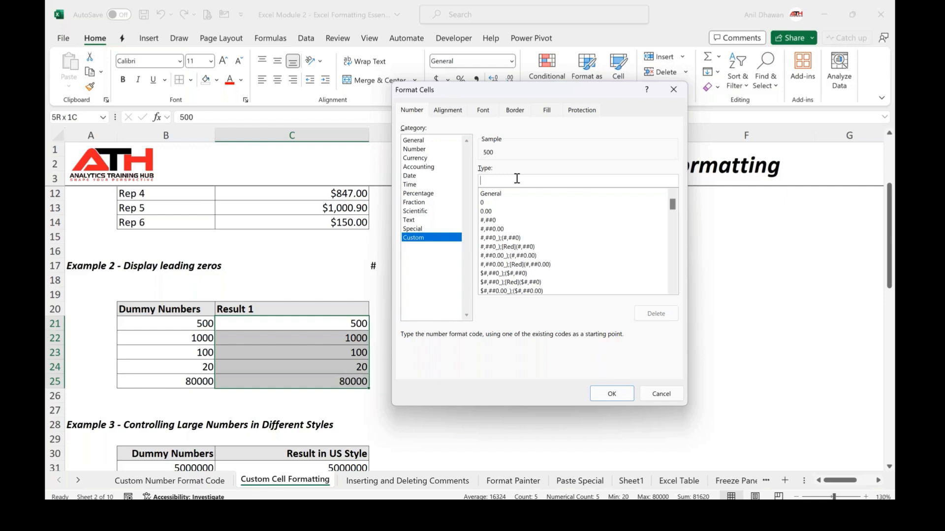
text(00000-)
key(BackSpace)
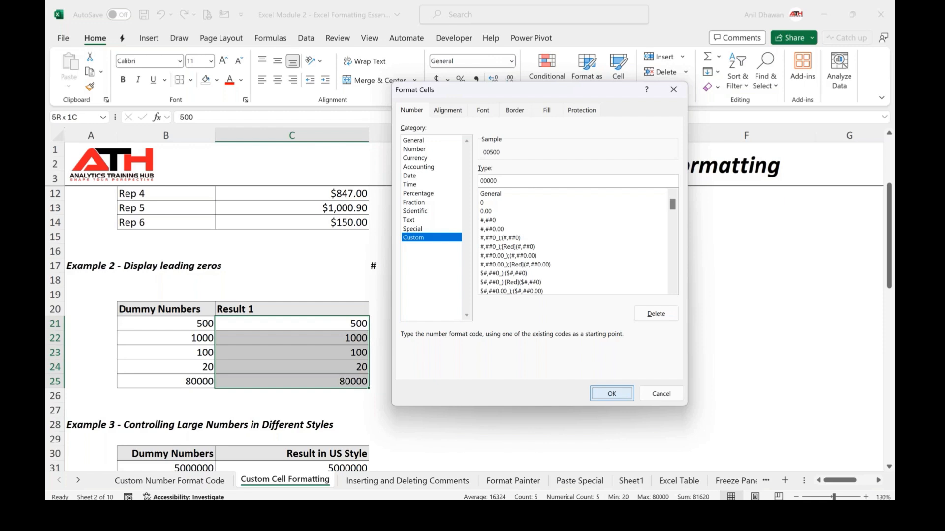
click(612, 393)
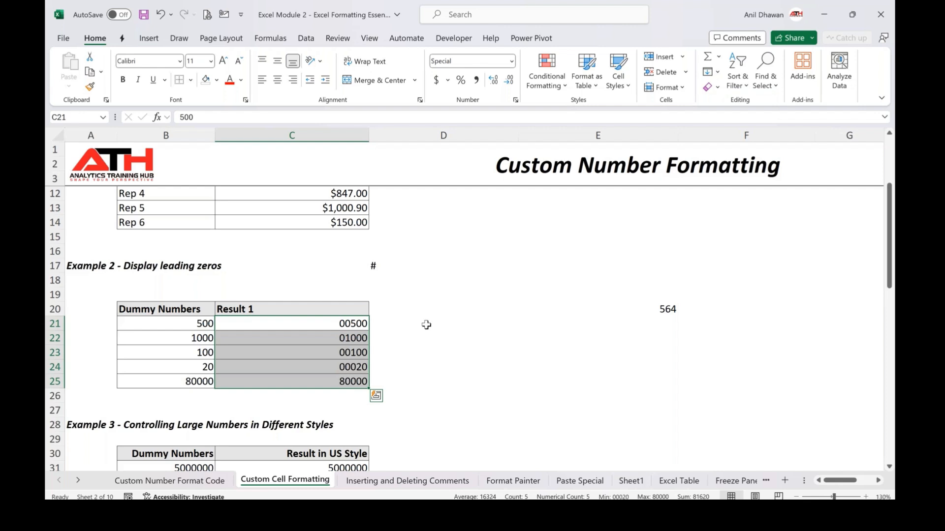
click(346, 353)
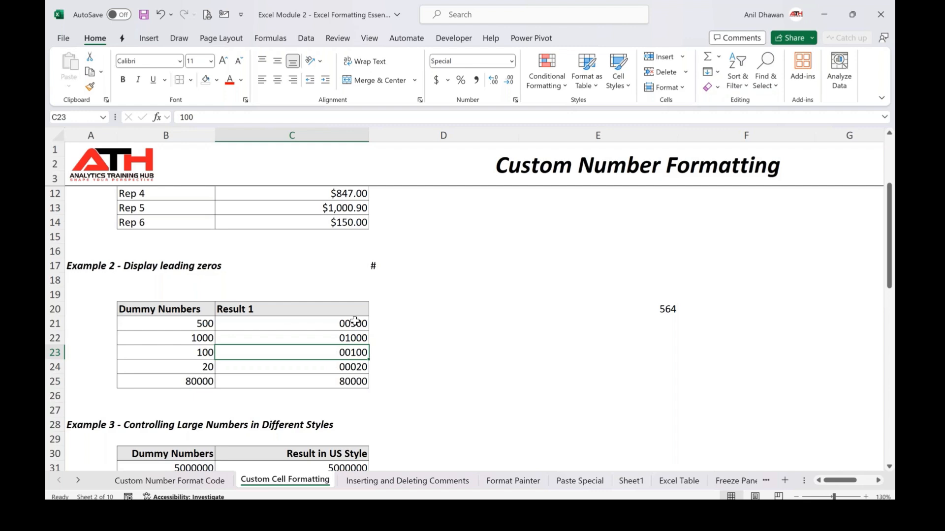
drag(354, 320, 350, 389)
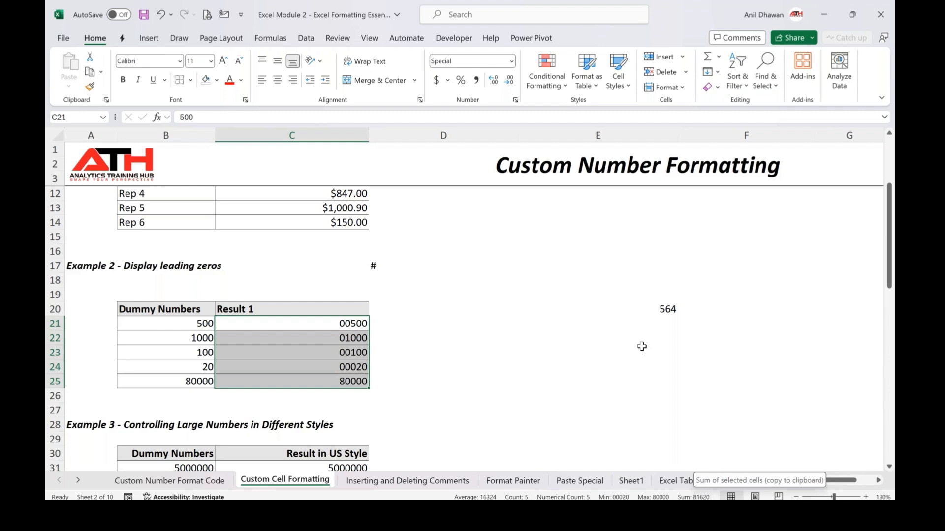
Enter 005656 in E23 and 00565 in E24 as text using a leading apostrophe
click(606, 348)
text(')
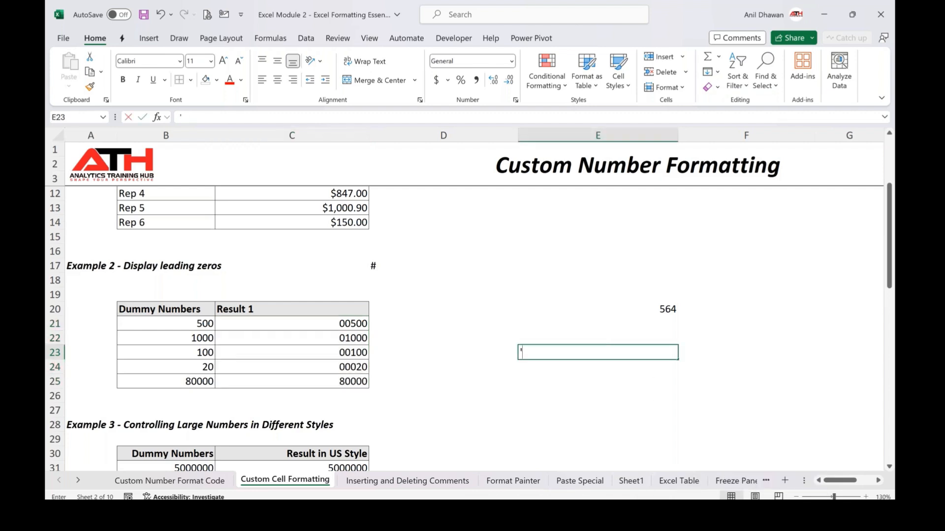
text(005656)
key(Return)
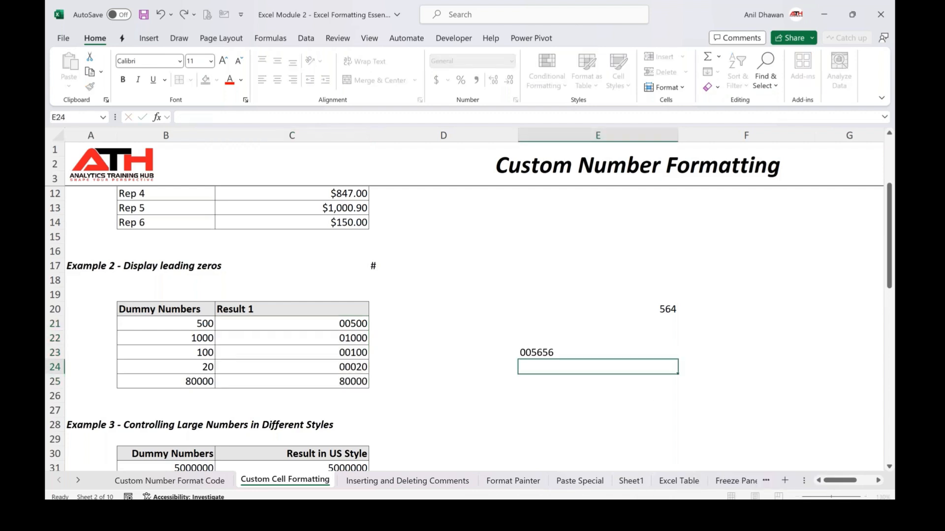
text('00565)
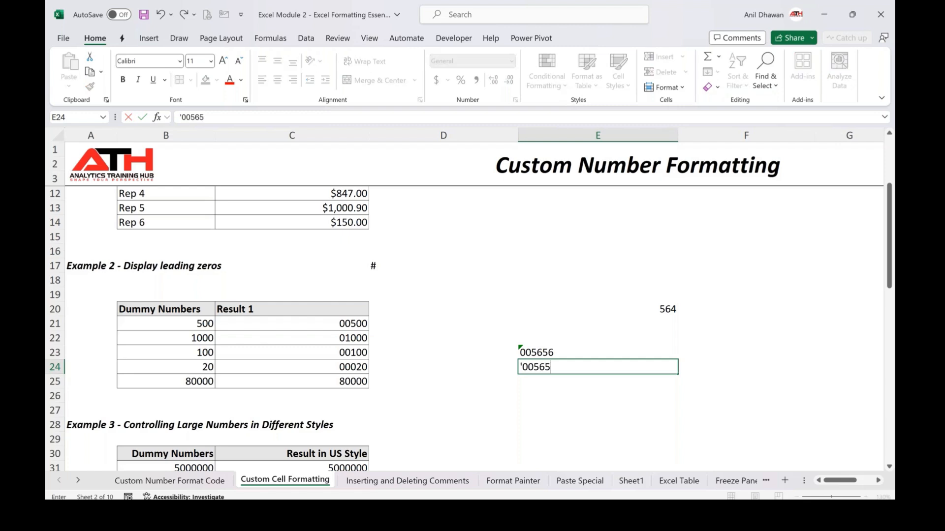
key(ctrl+Return)
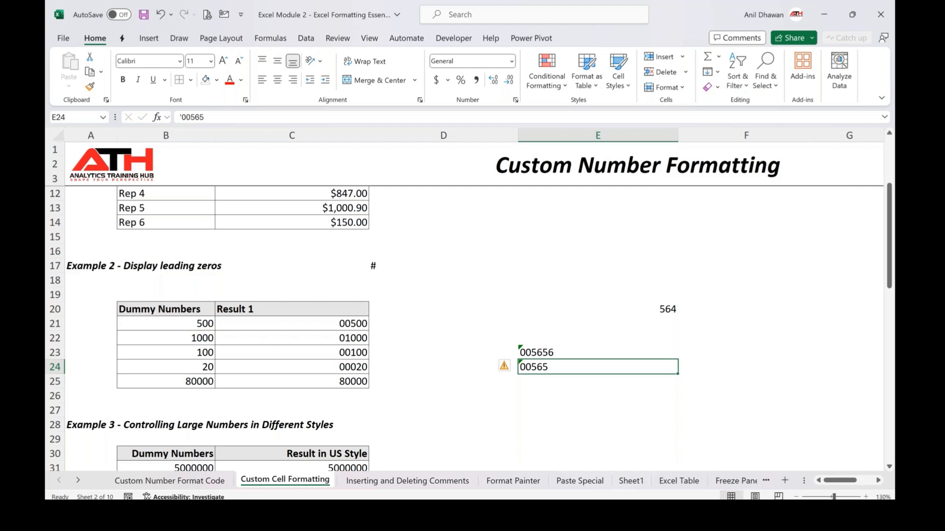
Compare the text entries in E23:E24 with the custom-formatted results in C21:C25
click(598, 352)
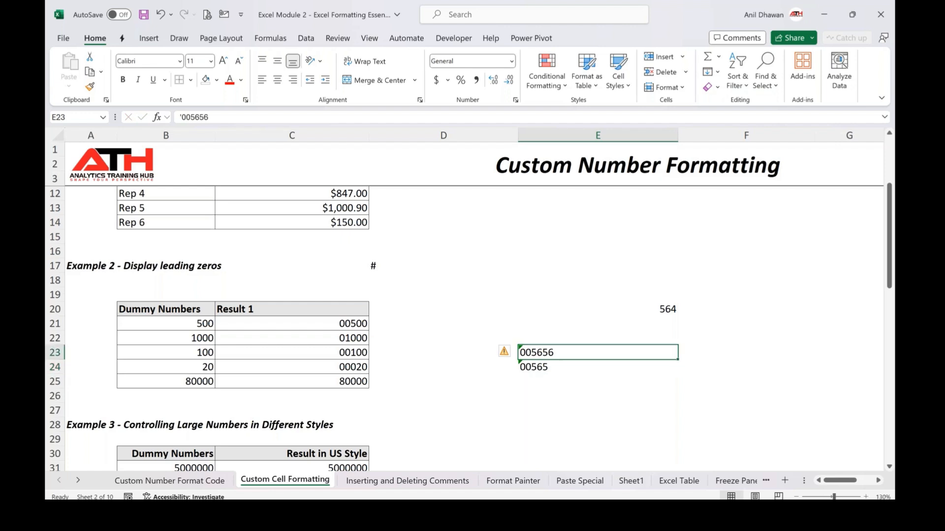
key(shift+Down)
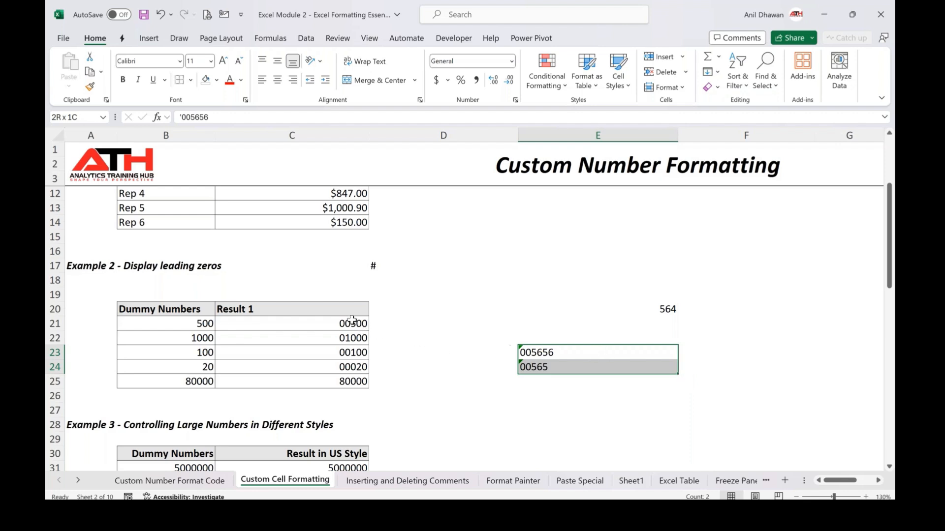
drag(351, 320, 351, 381)
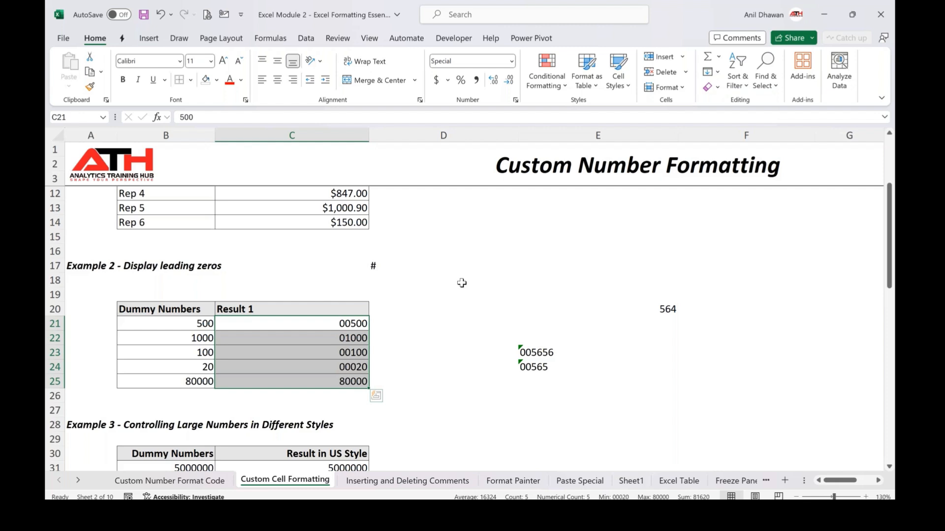
Select cell C31 in the Example 3 US-style results table
scroll(346, 346, down, 1)
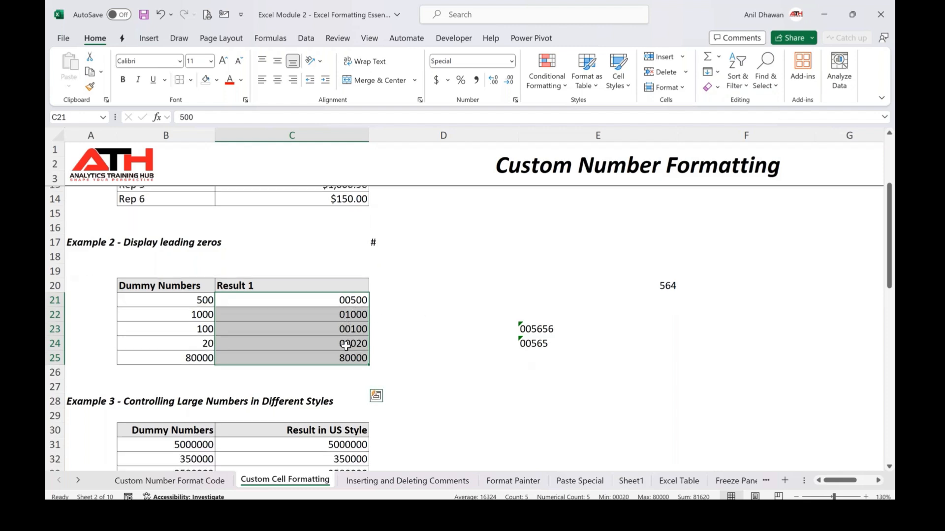
scroll(346, 346, down, 3)
click(336, 306)
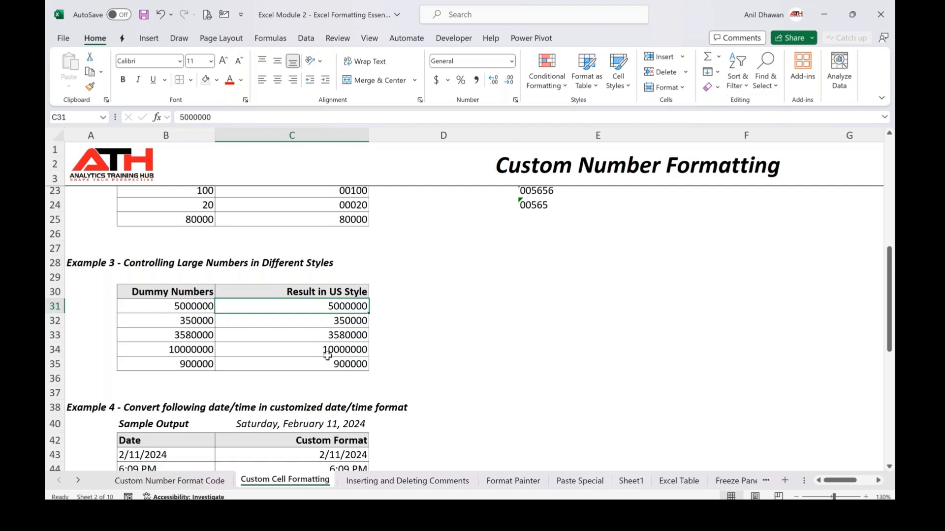
Enter the header "Value in Mn" in cell E30 beside the Example 3 table
key(Right)
key(Up)
key(Right)
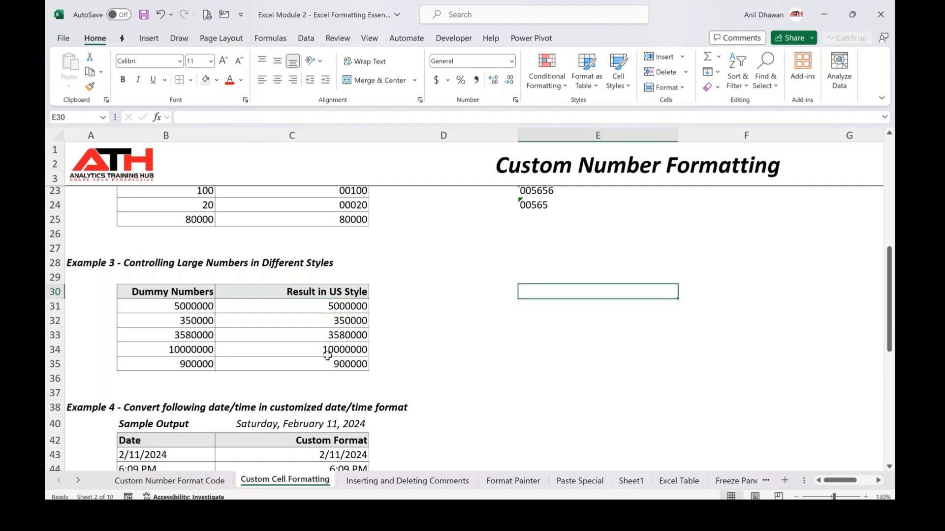
key(F2)
text(Value in Mn)
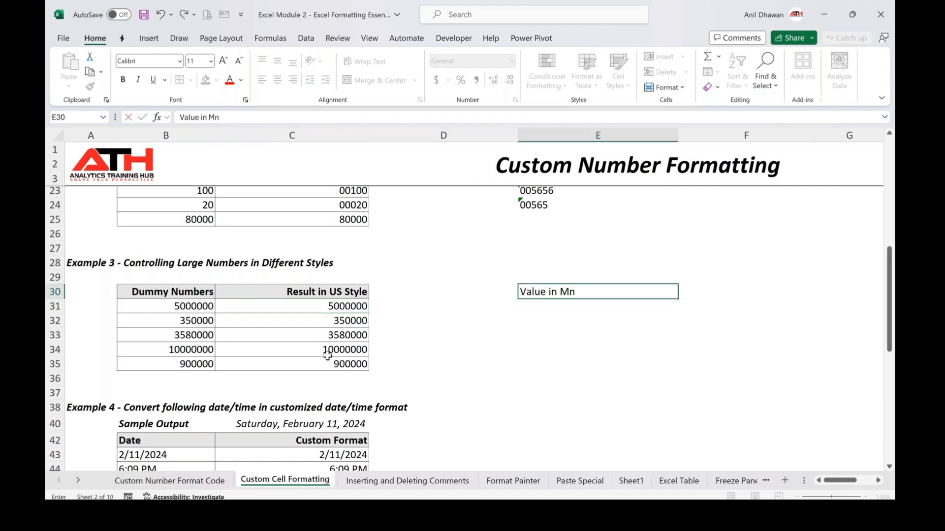
key(Return)
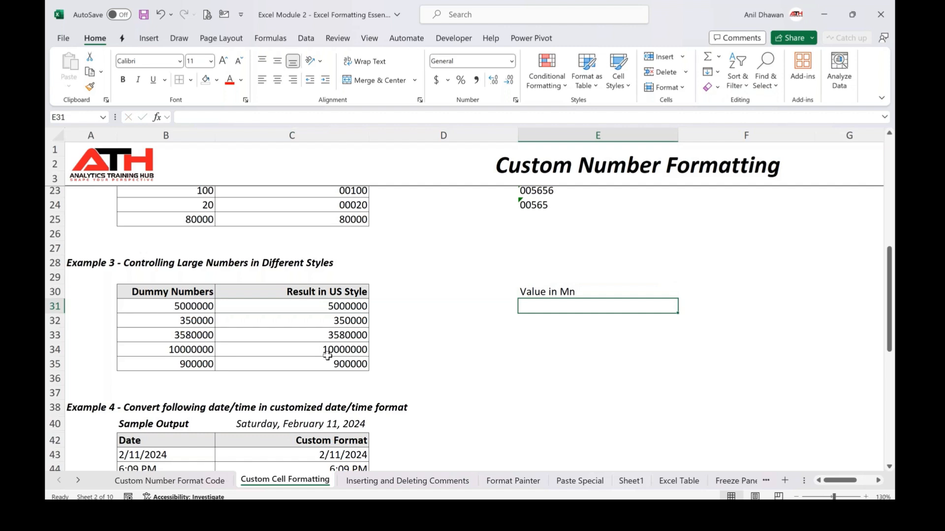
Enter the formula =C31/1000000 in E31 and fill it down through E35
text(5)
key(Left)
key(Left)
text(/1000000)
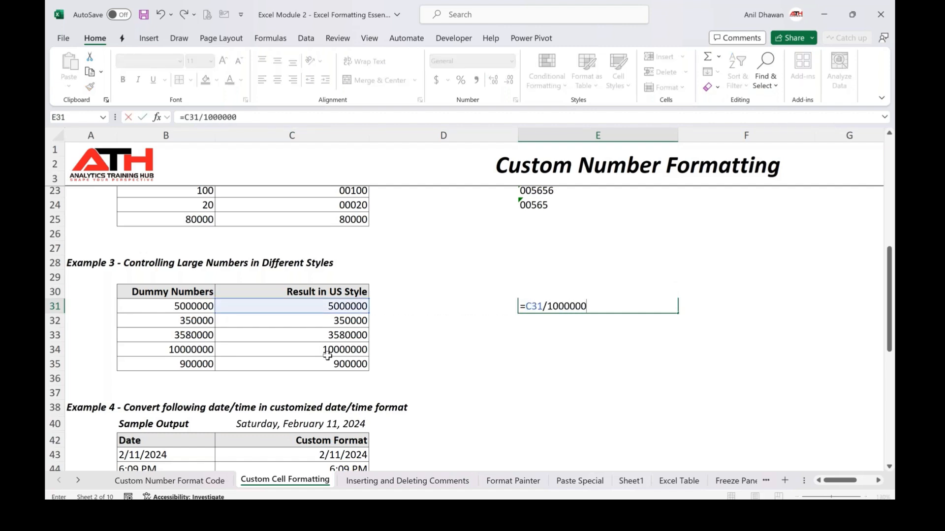
key(Return)
drag(598, 306, 598, 364)
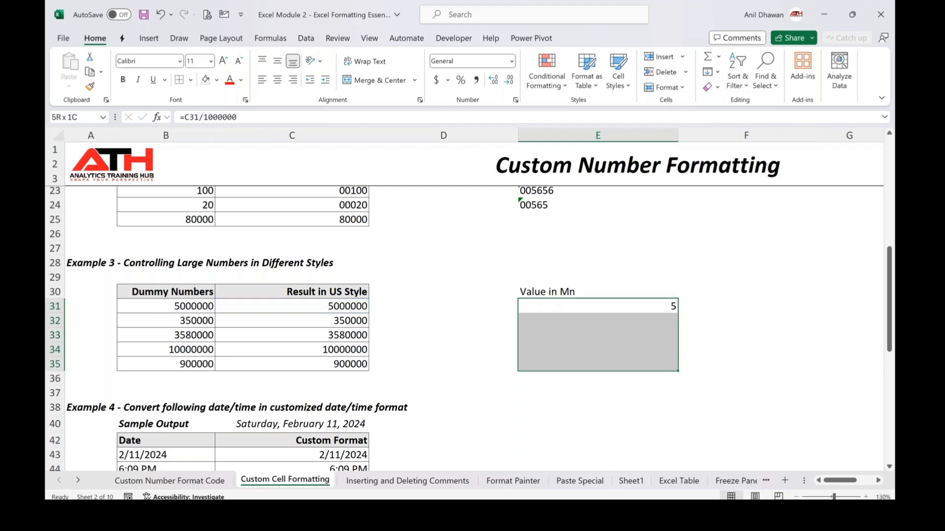
key(ctrl+d)
key(Down)
key(Up)
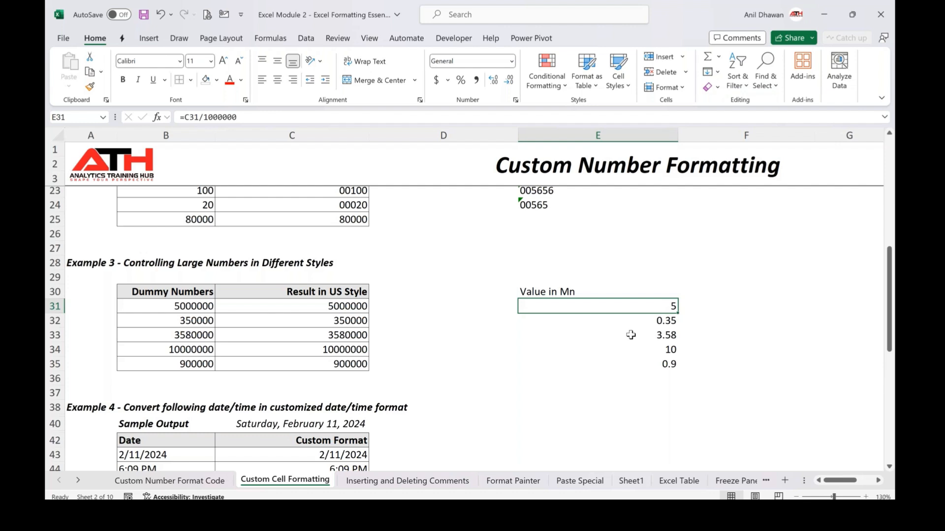
Apply the custom number format 0.00,,"Mn" to the US-style results in C31:C35
key(Left)
key(Left)
key(shift+Down)
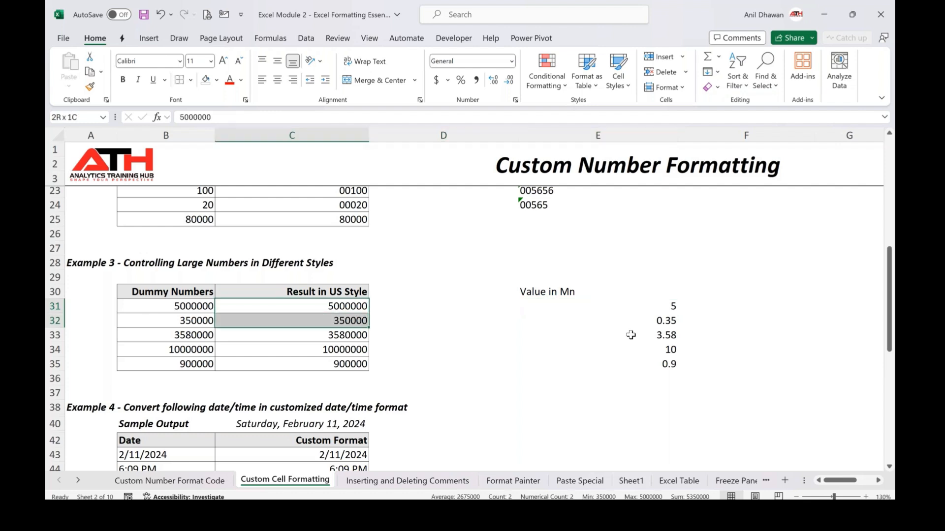
key(shift+Down)
key(shift+Down)
key(shift+Down)
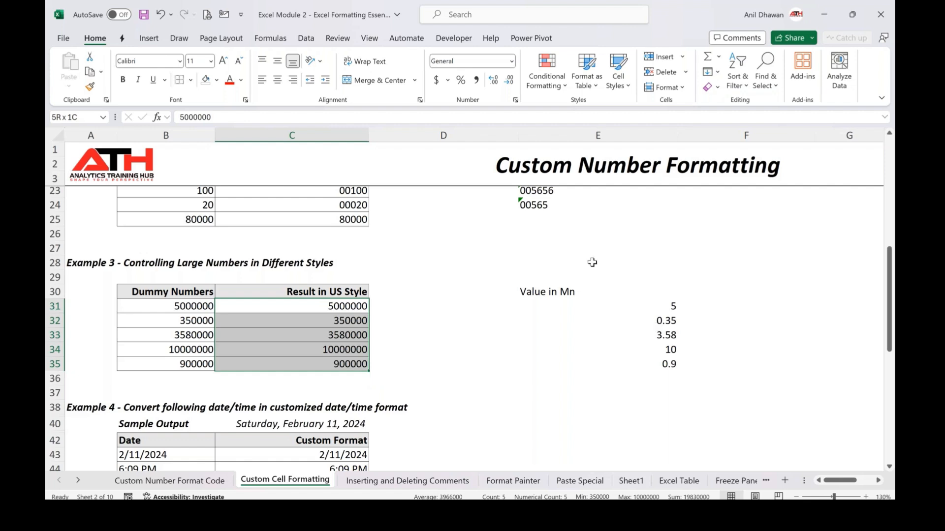
key(ctrl+1)
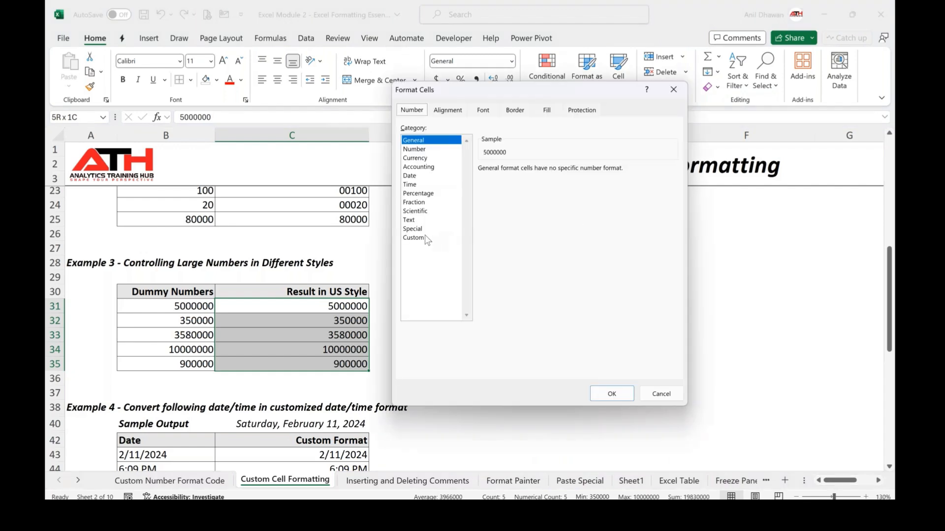
click(426, 237)
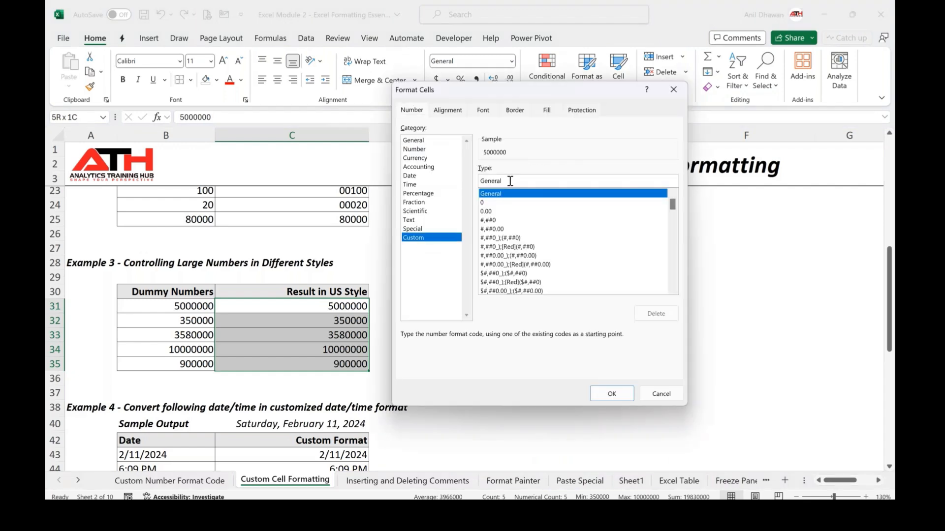
key(BackSpace)
key(BackSpace)
key(BackSpace)
key(BackSpace)
key(BackSpace)
key(BackSpace)
key(BackSpace)
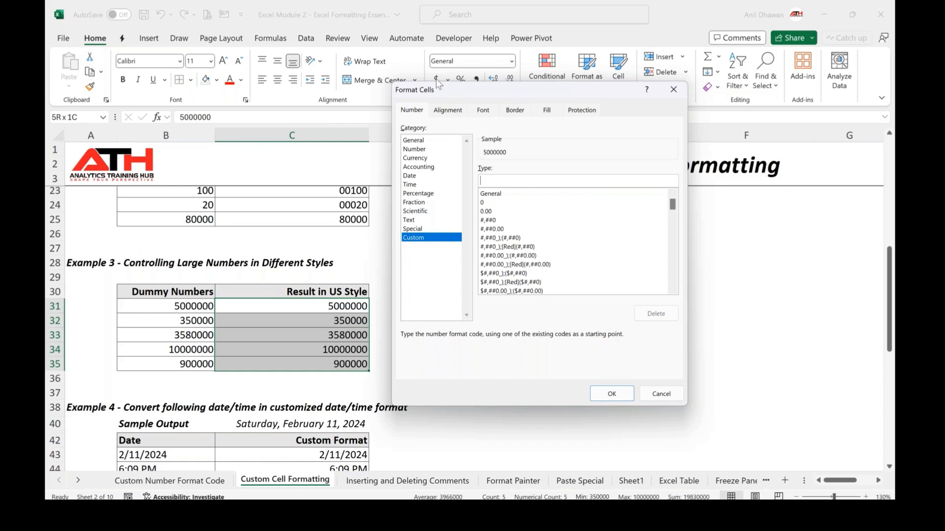
drag(436, 88, 126, 51)
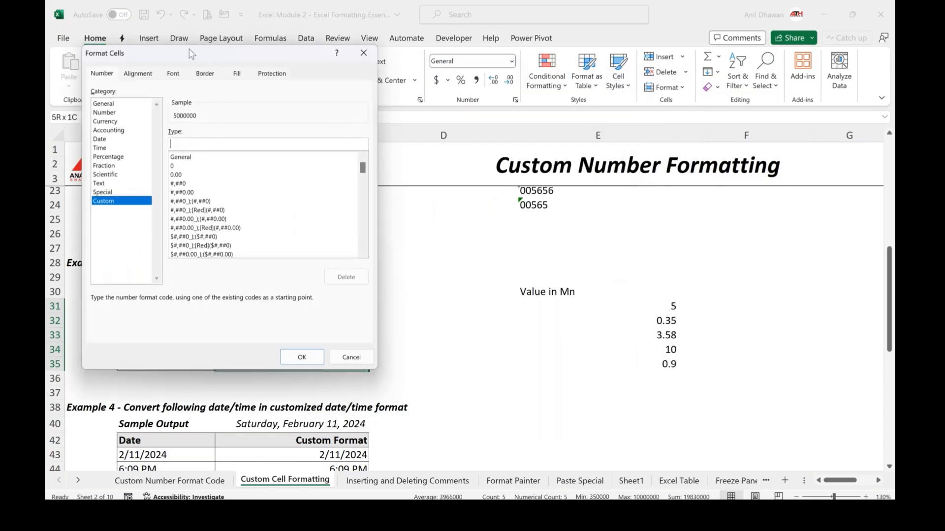
drag(205, 54, 222, 62)
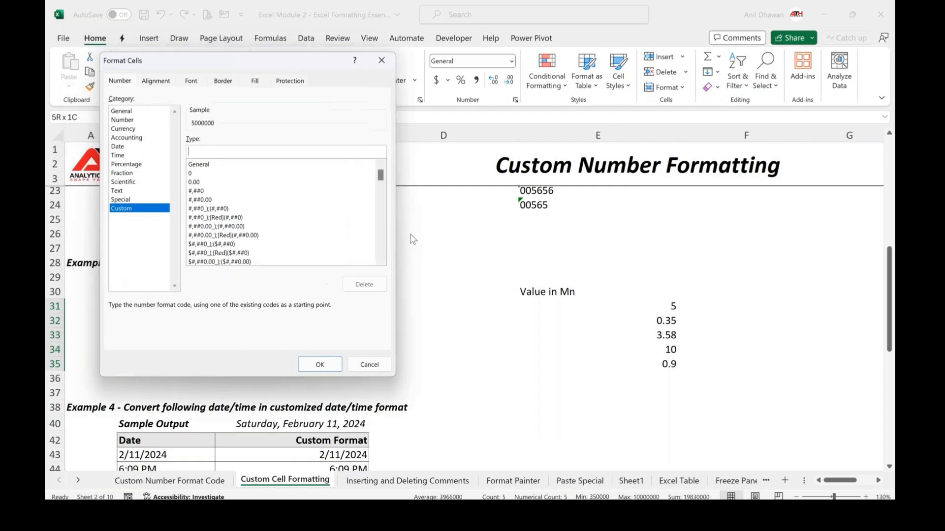
drag(411, 234, 212, 104)
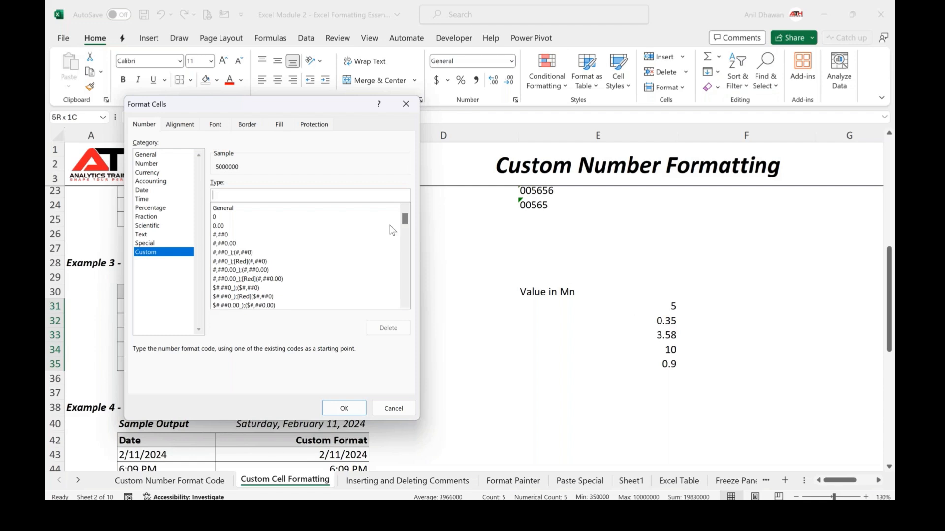
text(0)
text(.00)
text(,)
text(,)
text(")
text(Mn")
click(360, 411)
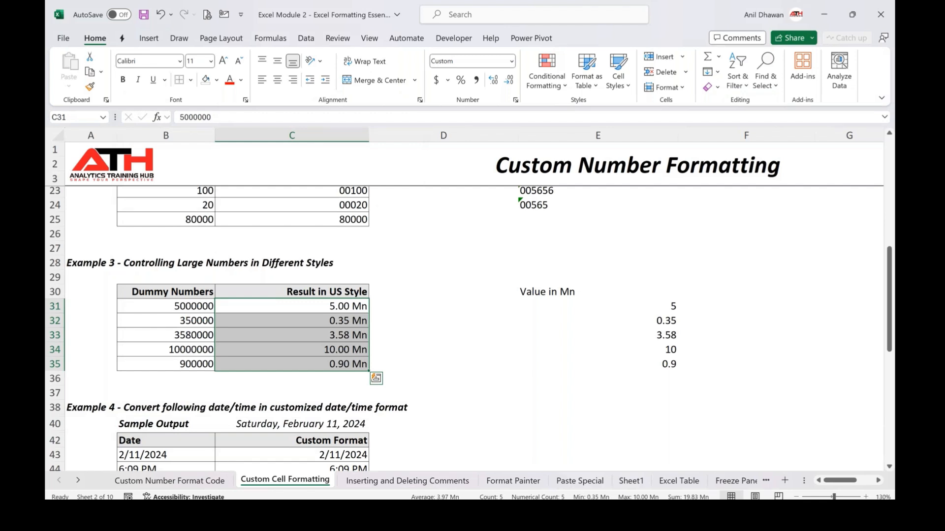
click(296, 335)
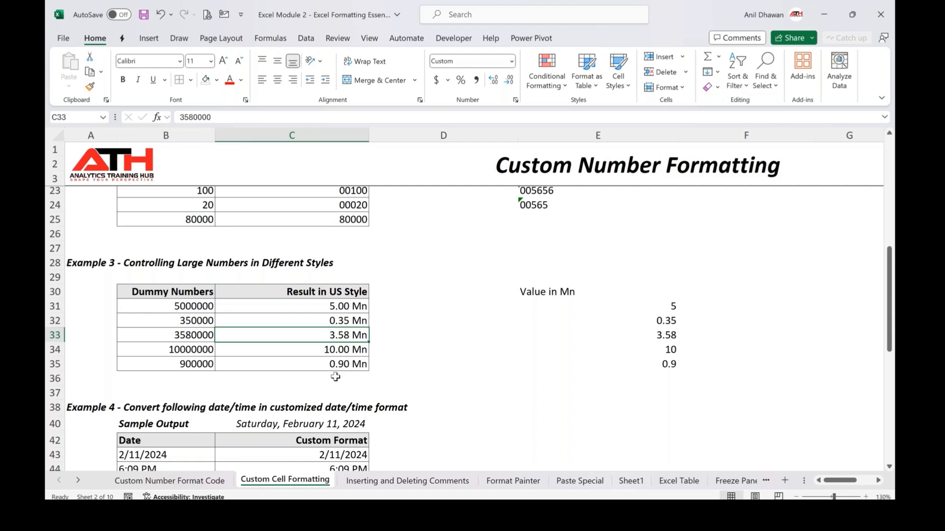
click(330, 307)
drag(331, 307, 351, 360)
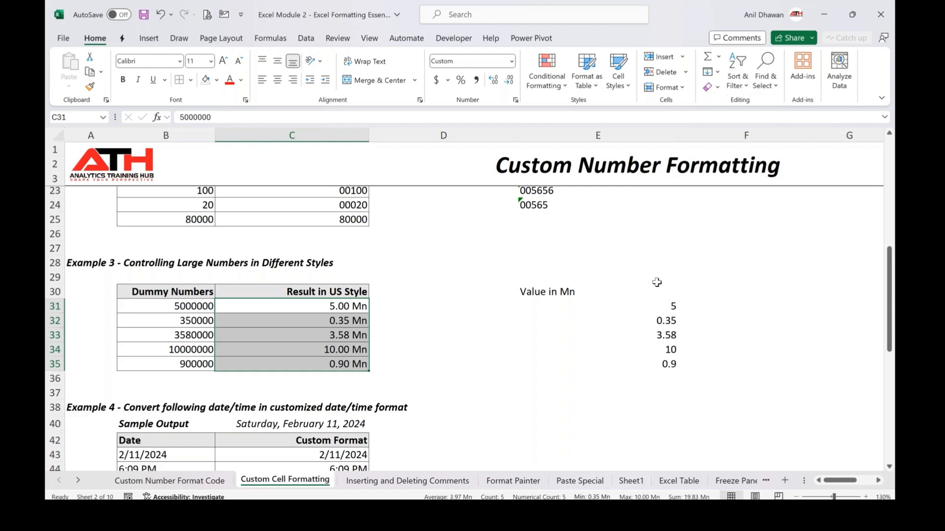
click(512, 7)
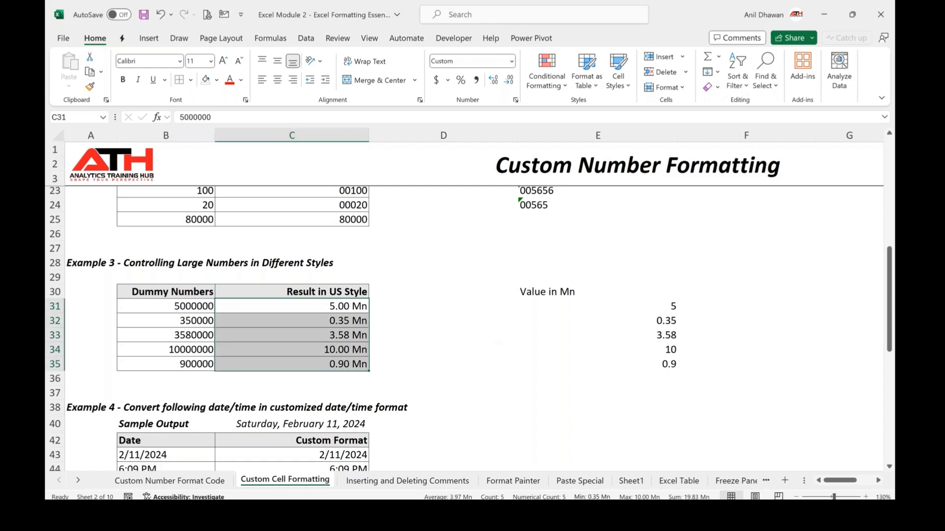
Apply the custom date format dddd, mmmm d, yyyy to the date result in C43
scroll(260, 274, down, 4)
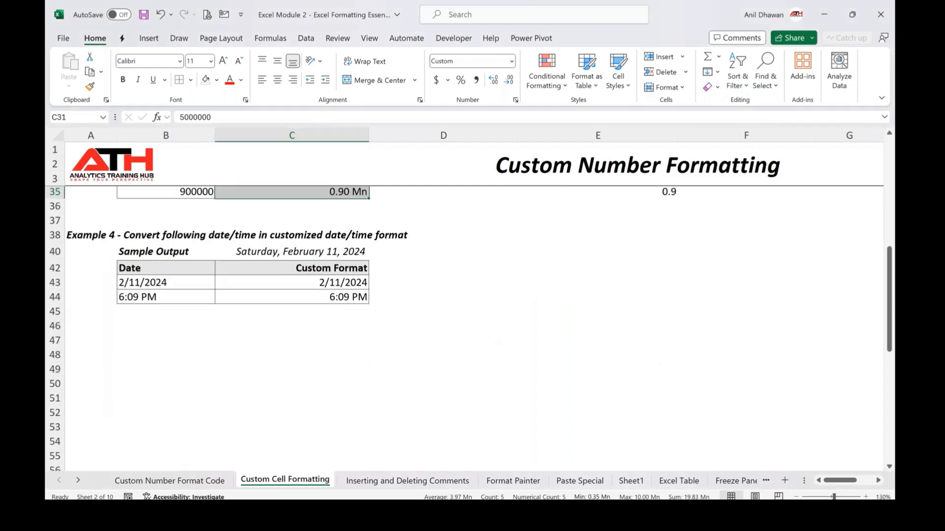
click(260, 273)
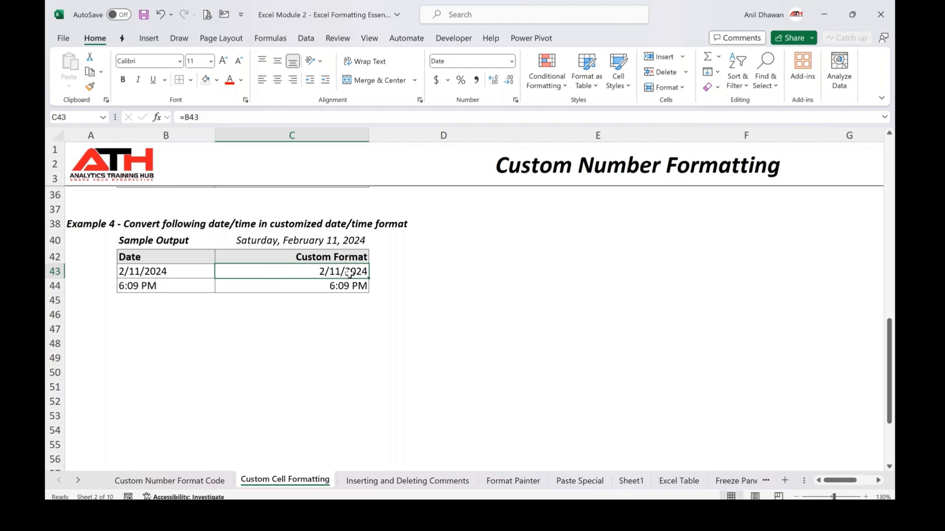
key(ctrl+1)
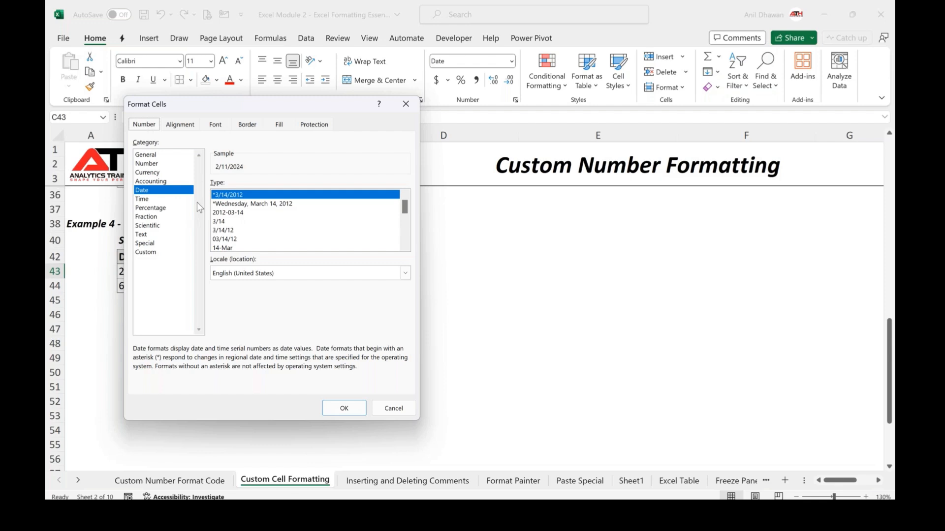
click(147, 253)
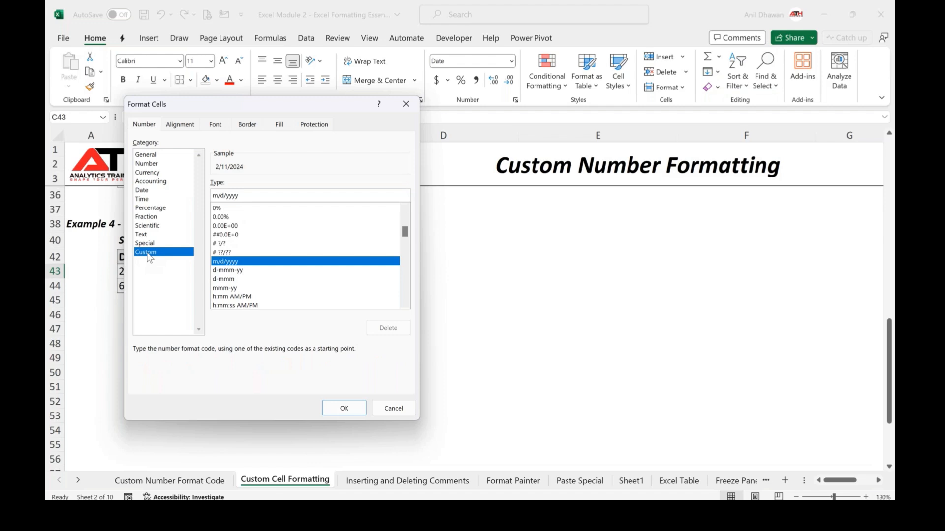
double_click(244, 196)
key(BackSpace)
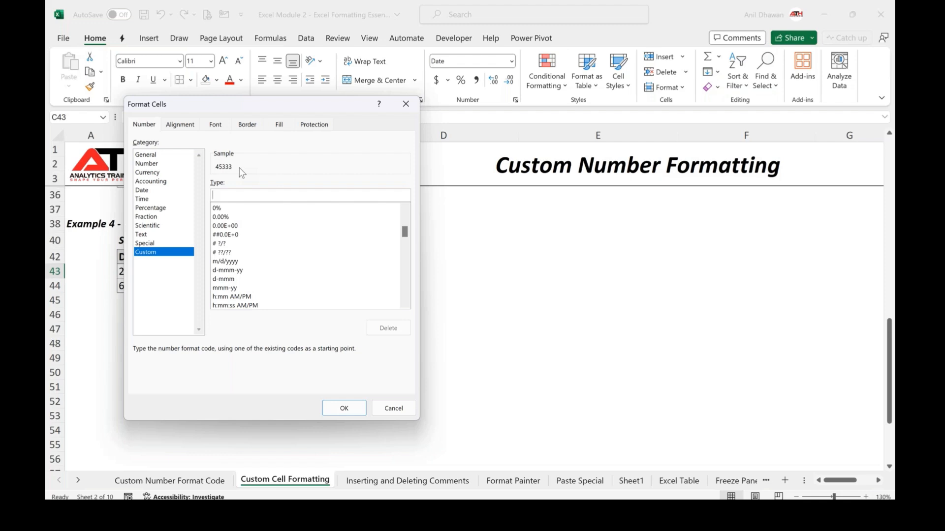
text(d)
text(ddd, mmmmm)
key(BackSpace)
text(d,)
text(yy)
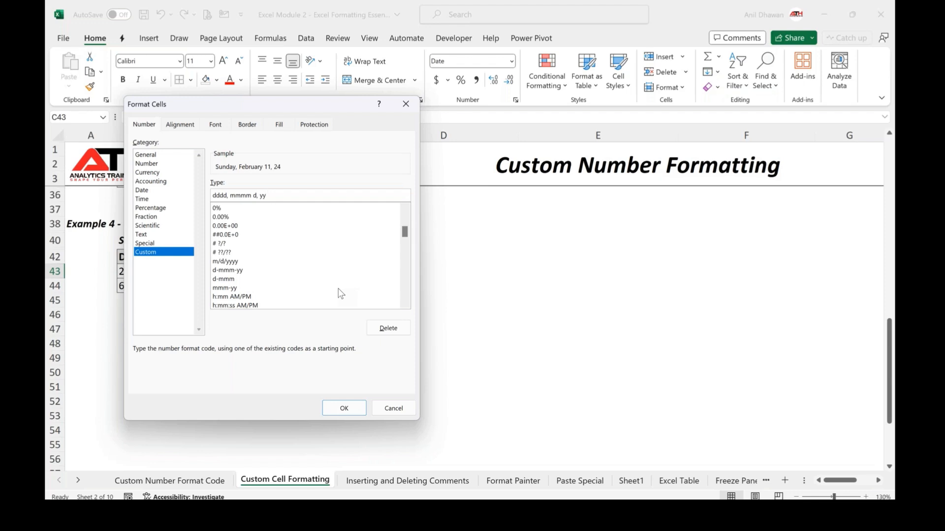
text(yy)
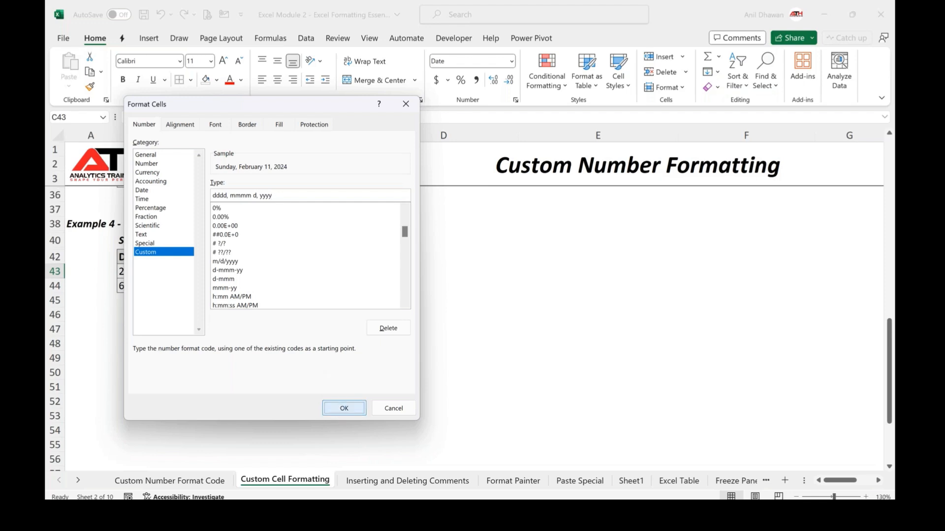
key(Return)
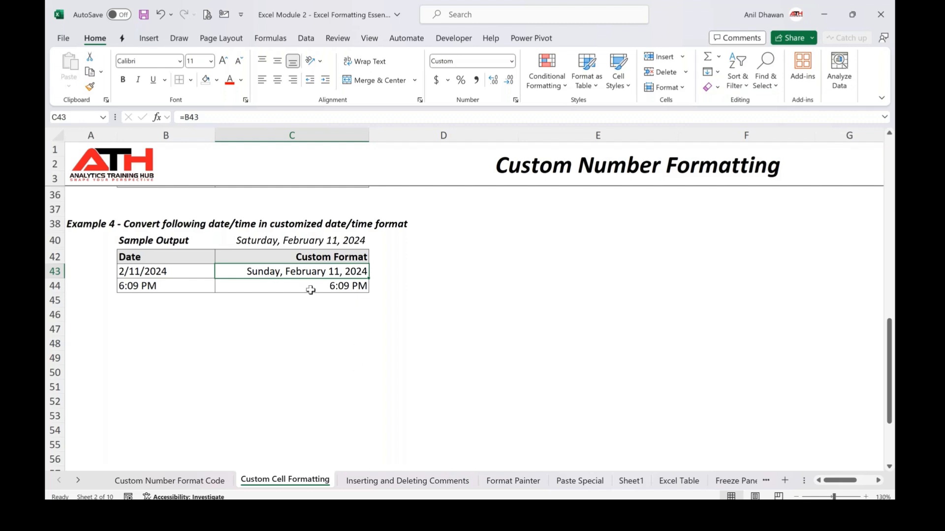
Apply the custom time format hh:mm:ss am/pm to the time result in C44
click(311, 290)
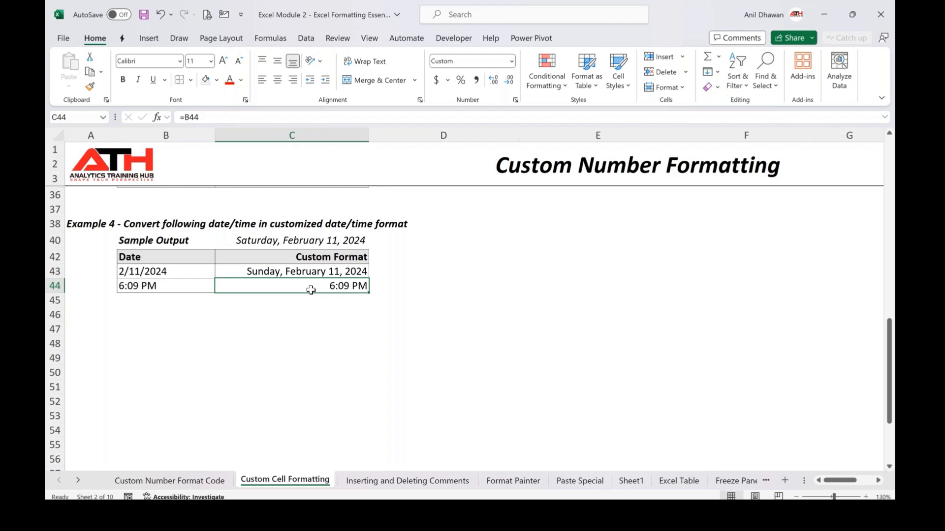
key(ctrl+1)
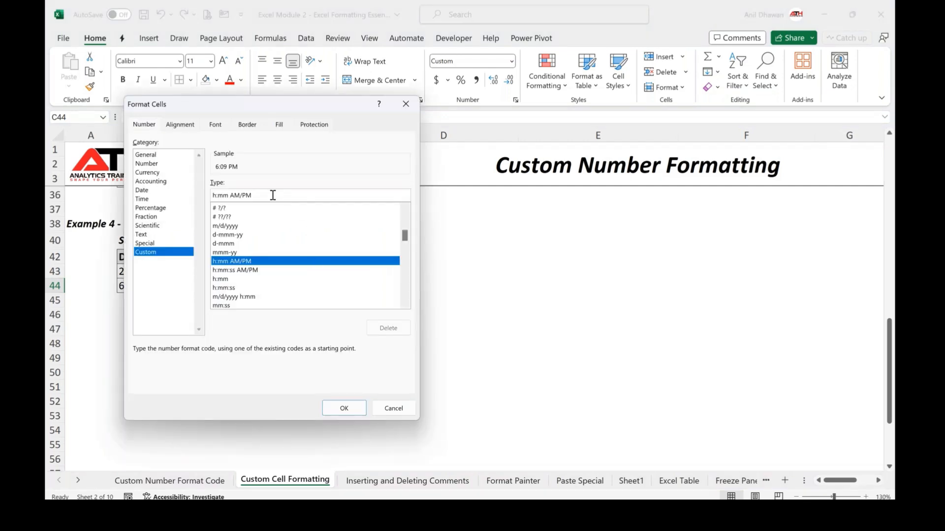
drag(252, 195, 211, 195)
key(BackSpace)
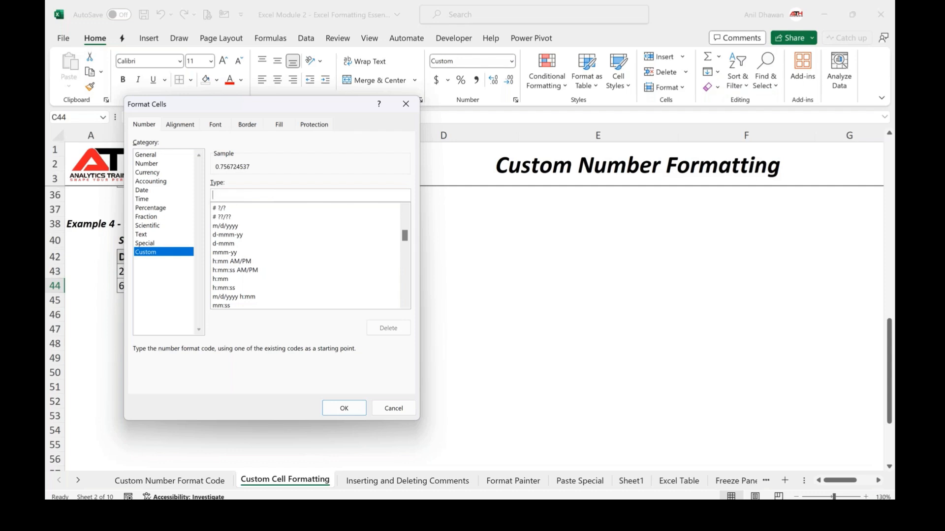
drag(387, 104, 807, 162)
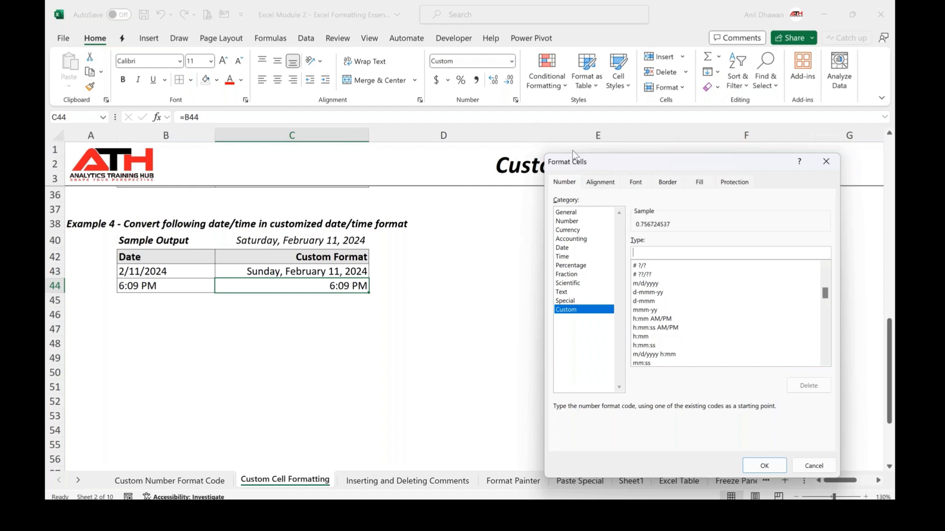
drag(573, 152, 360, 55)
text(hh:)
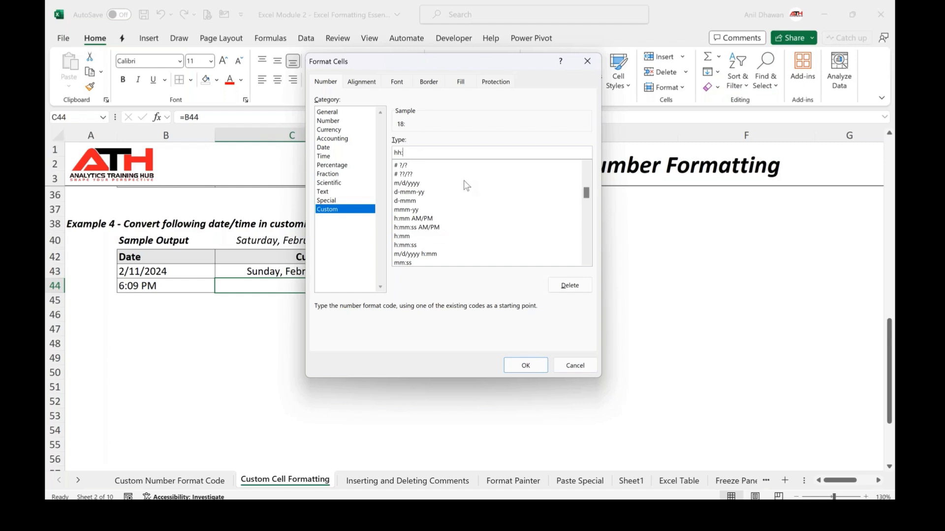
text(mm)
text(:s)
text(am/pm)
click(530, 368)
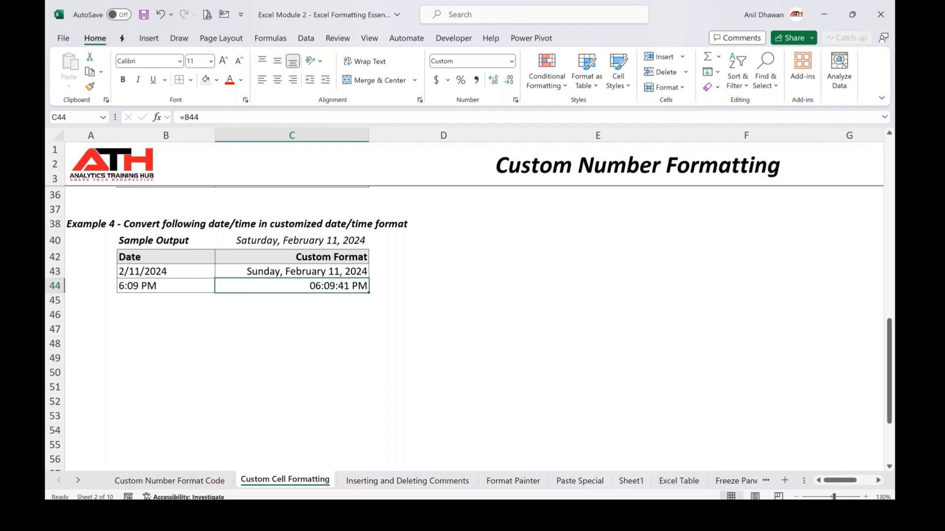
Enter =12345 in C48 and 0.45457 in C49 as new sample values
click(266, 341)
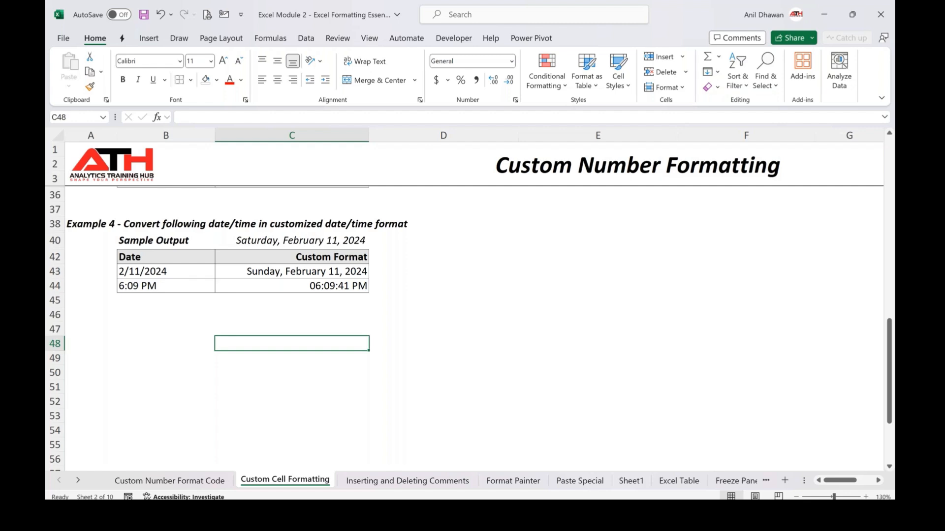
text(=)
text(12345)
key(Return)
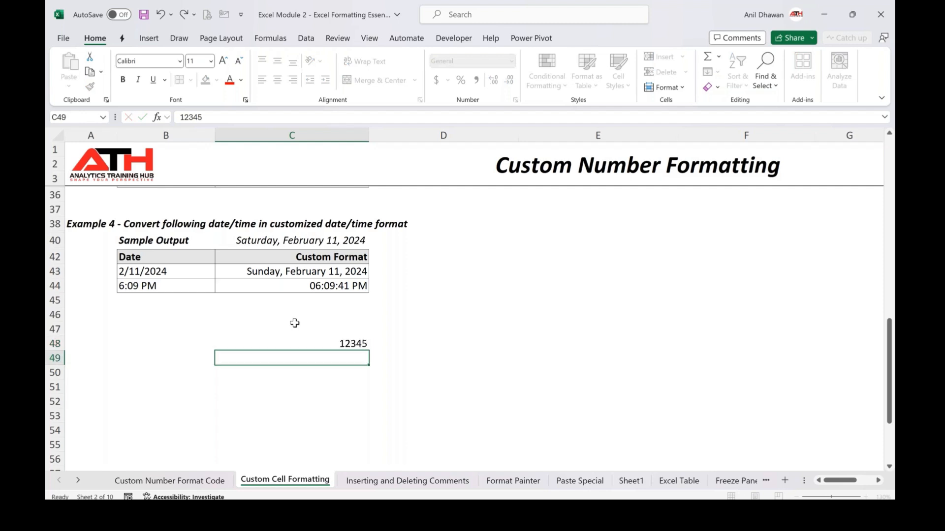
text(0.45457)
key(ctrl+Return)
key(Up)
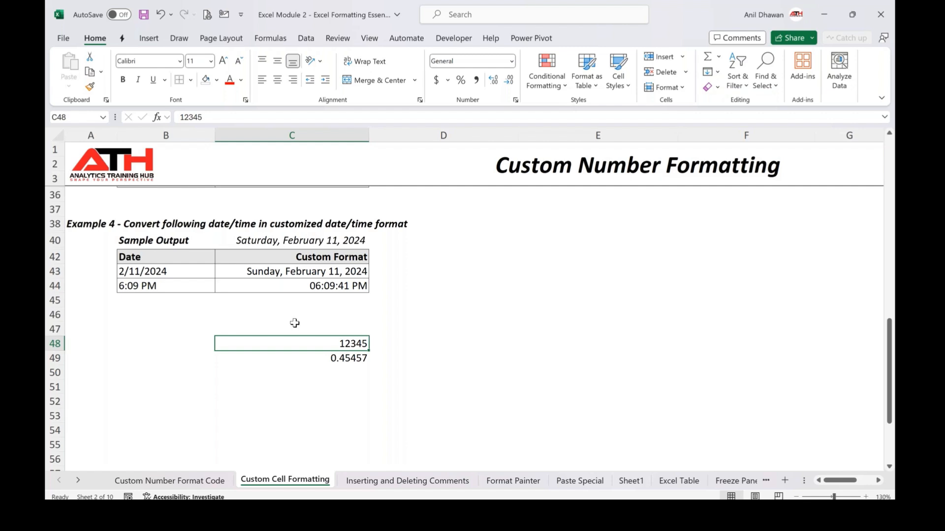
Apply the Time format to the sample values in C48 and C49 using number format shortcuts
key(ctrl+shift+1)
key(ctrl+shift+2)
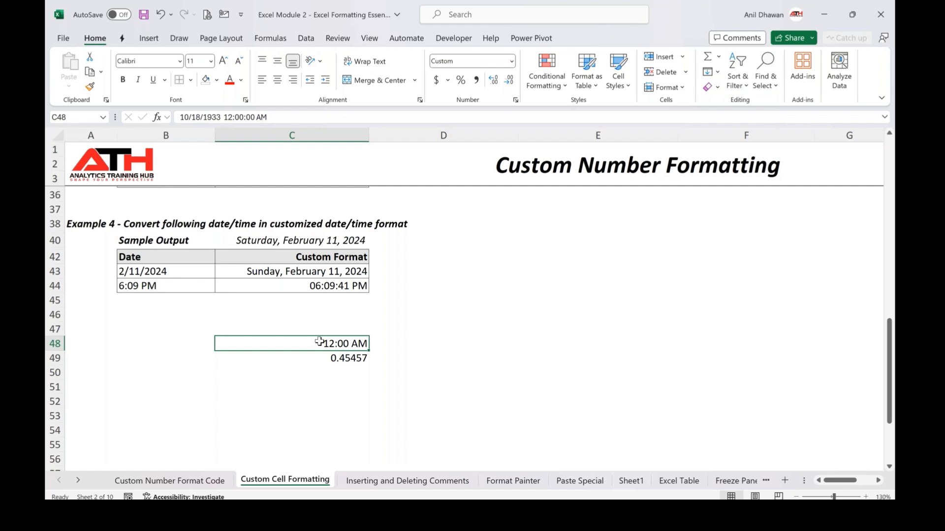
key(Down)
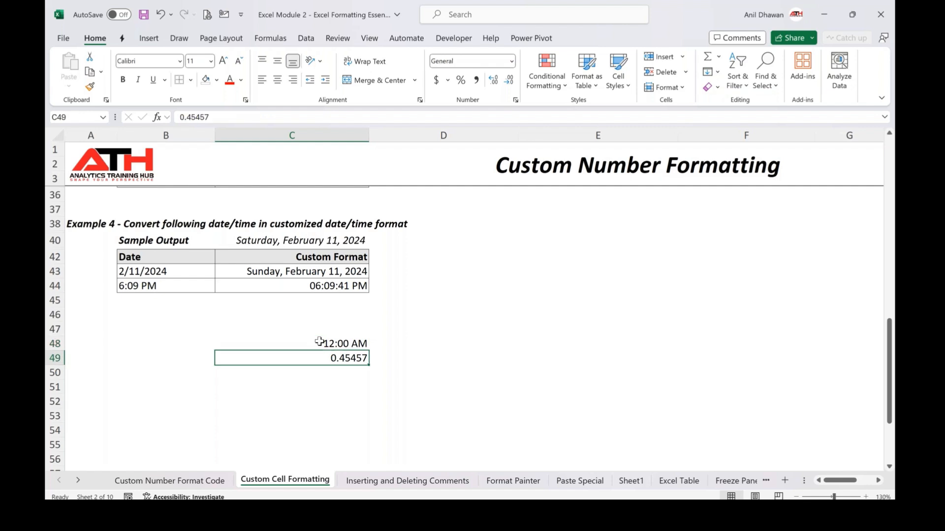
key(ctrl+shift+2)
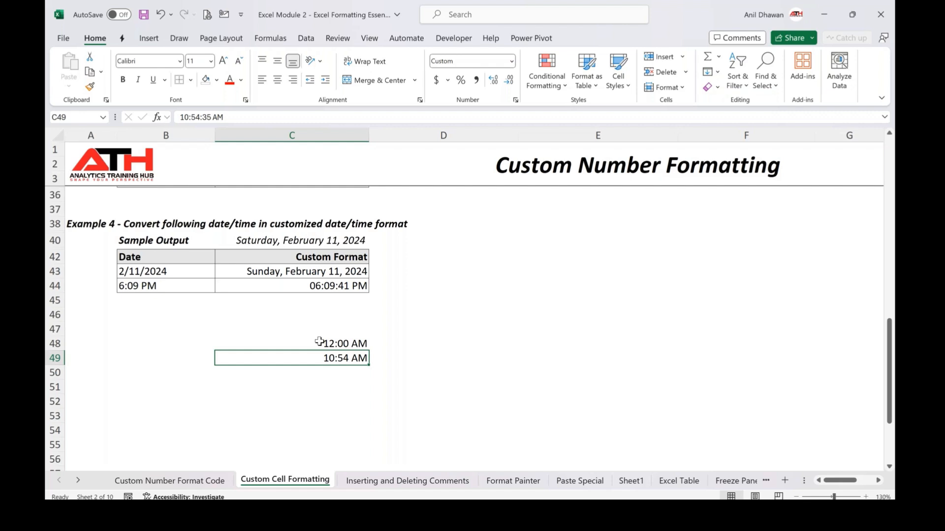
Cycle C48 through the Date, Currency, Percentage and Scientific formats
click(320, 341)
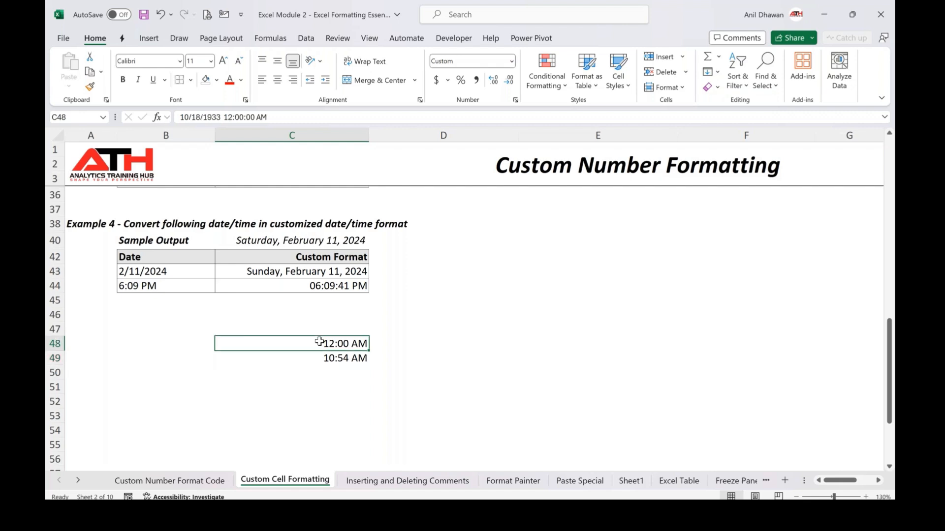
key(ctrl+shift+3)
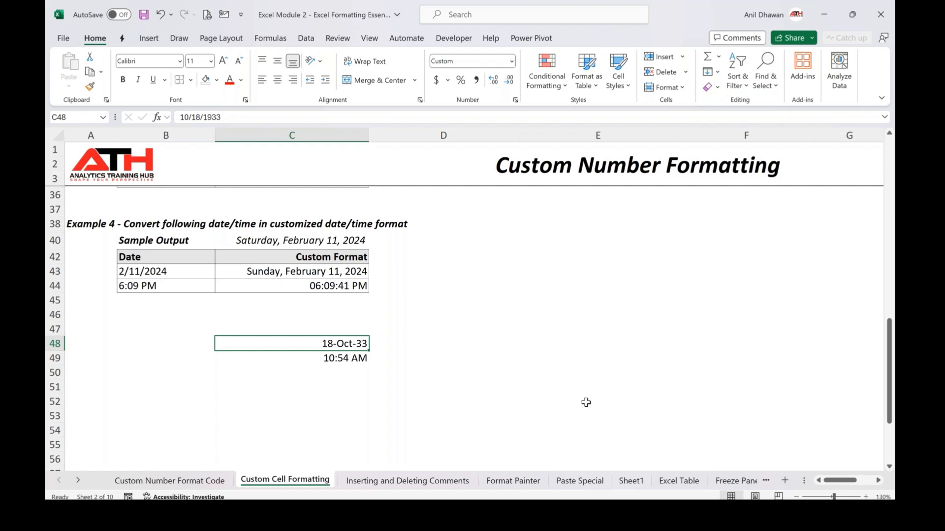
key(ctrl+shift+4)
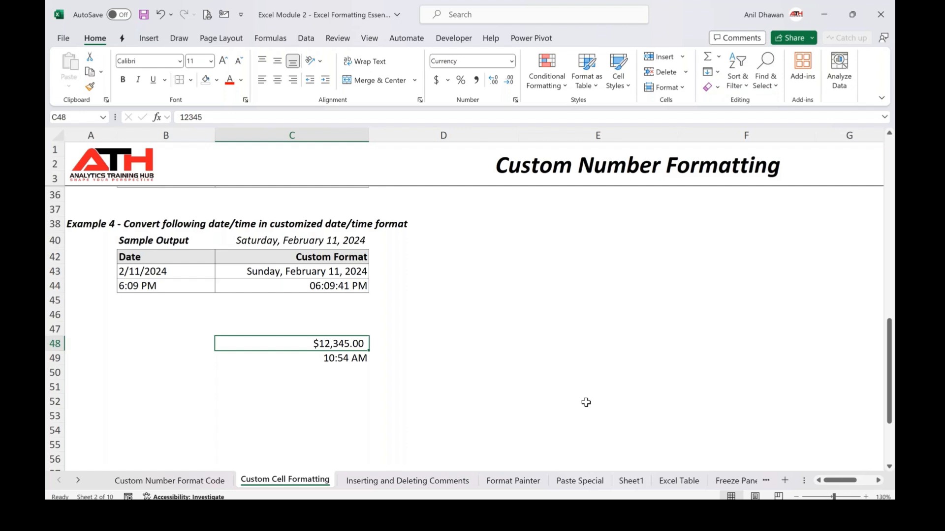
key(ctrl+shift+5)
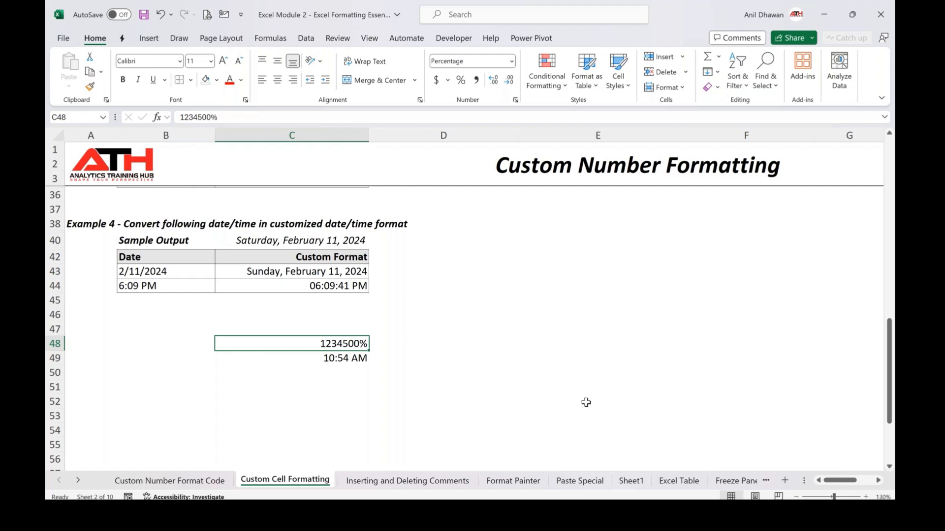
key(ctrl+shift+6)
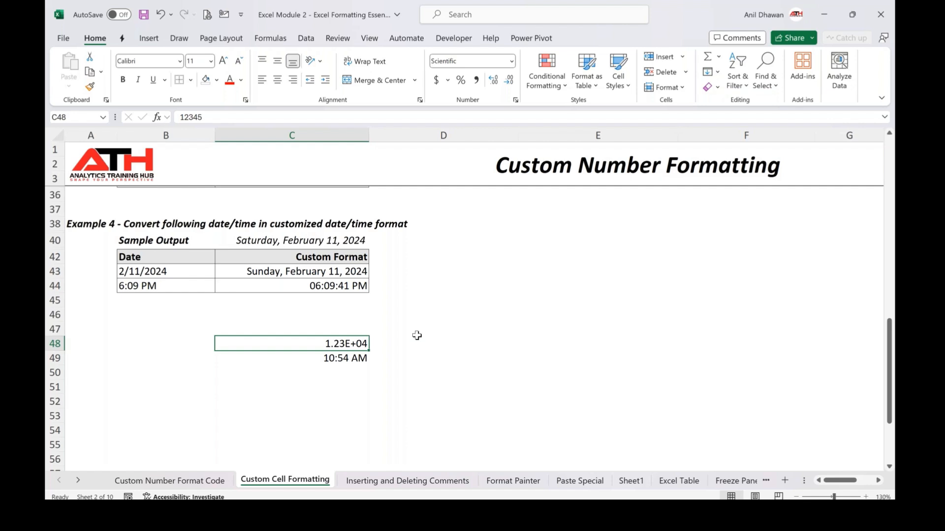
drag(416, 335, 416, 341)
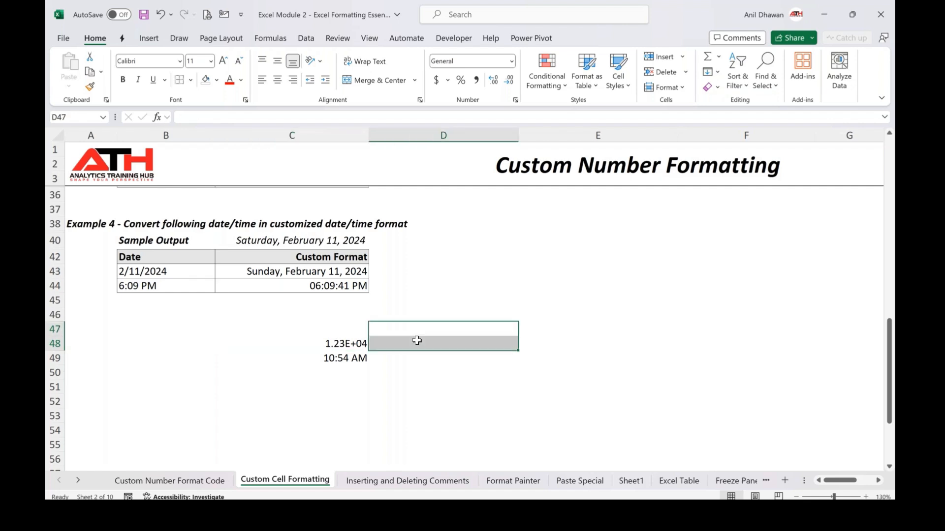
key(Left)
key(Down)
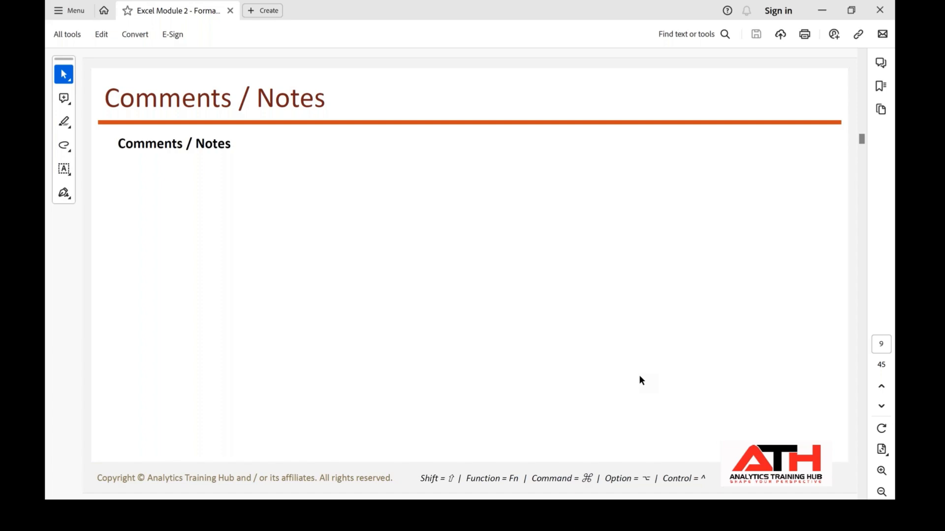
Switch back to Excel and move to the Inserting and Deleting Comments sheet
mouse_move(519, 514)
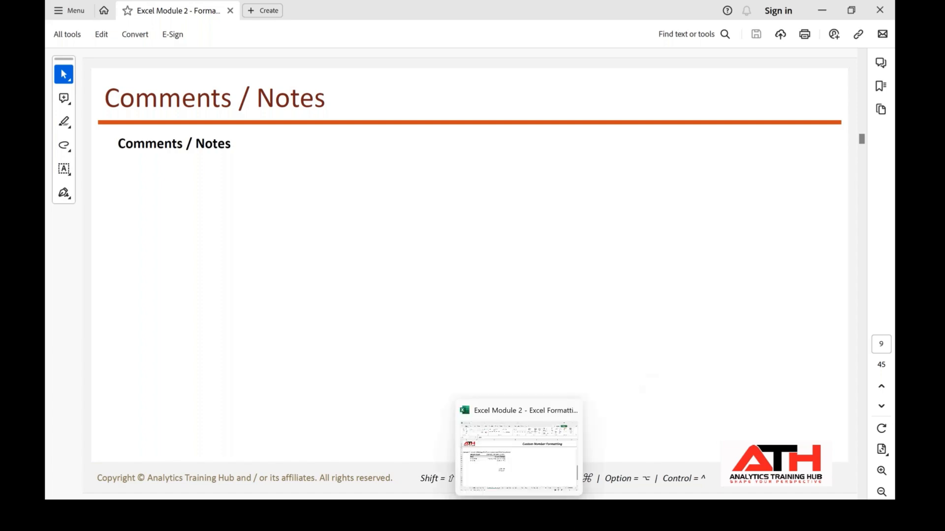
click(512, 474)
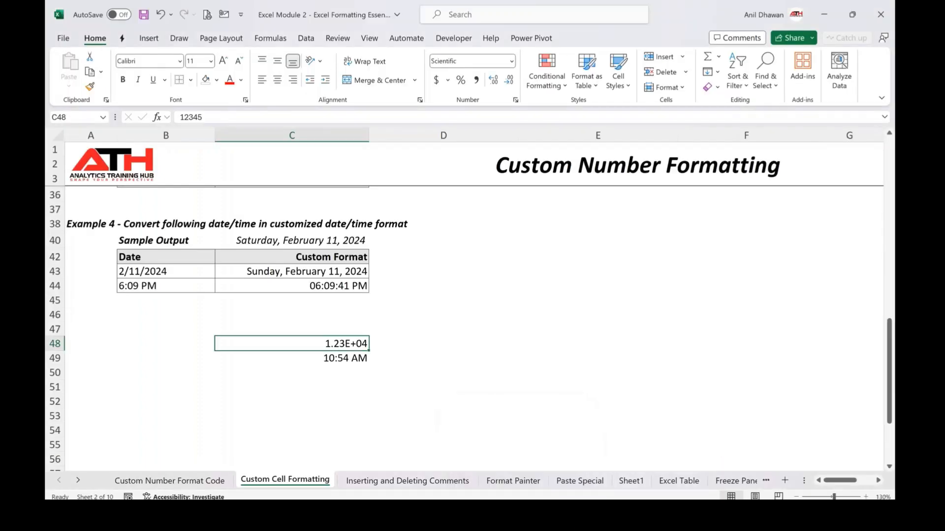
key(ctrl+Page_Down)
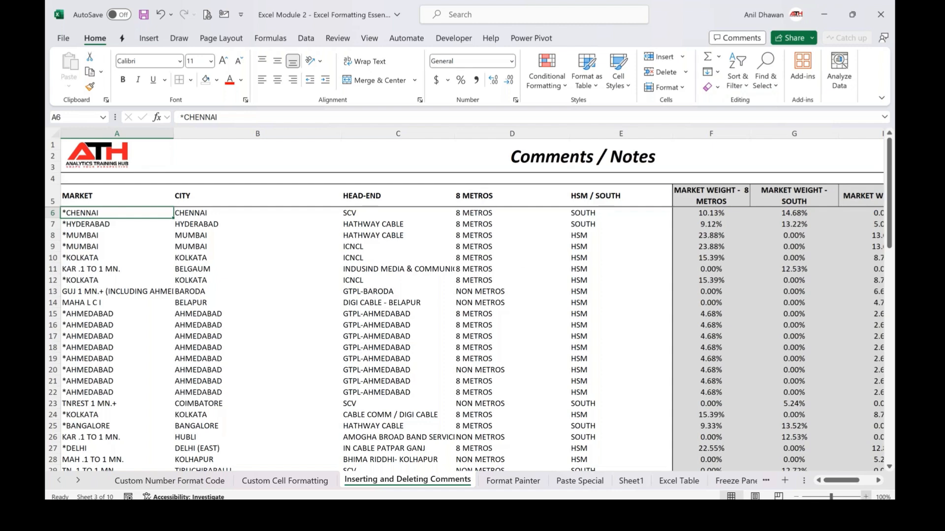
Zoom the sheet in and change D9's entry to NON METROS
click(866, 497)
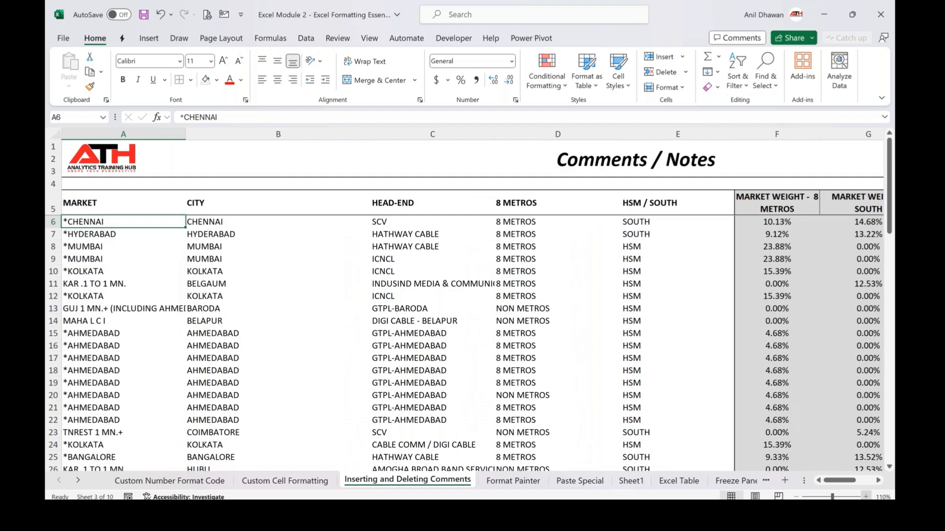
click(866, 497)
click(606, 270)
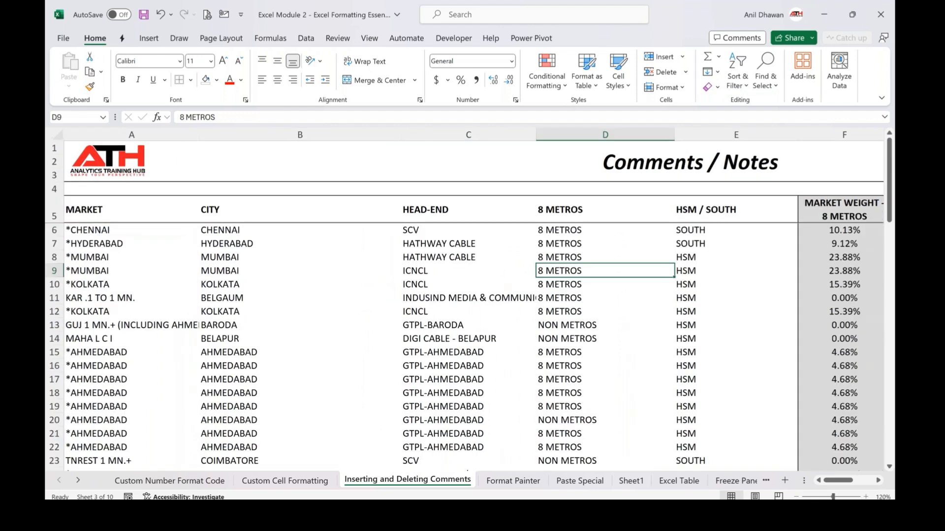
key(F2)
text(NON)
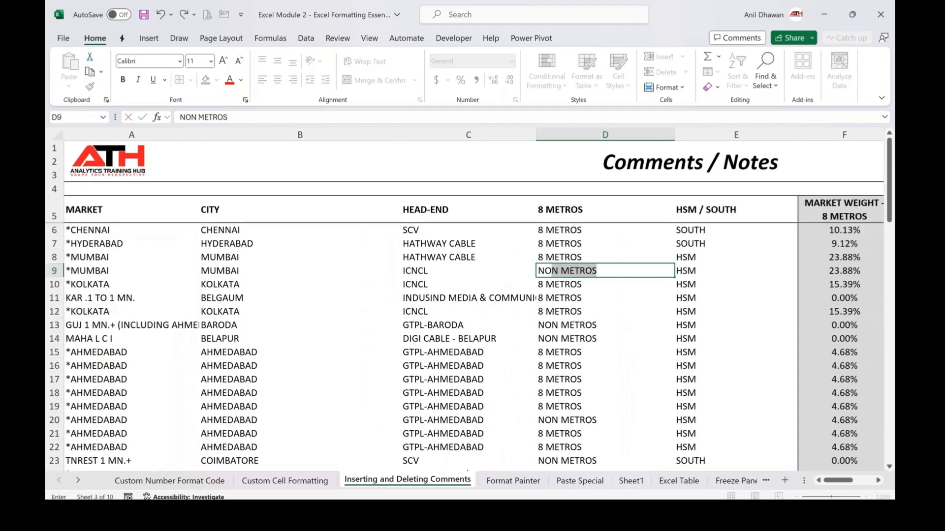
key(Return)
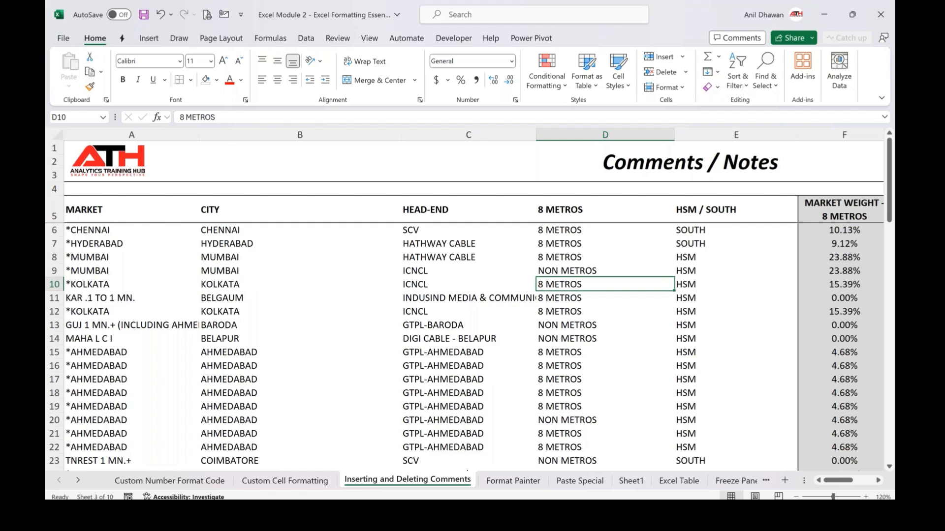
Move along row 9 to examine the market weight columns of the table
click(593, 267)
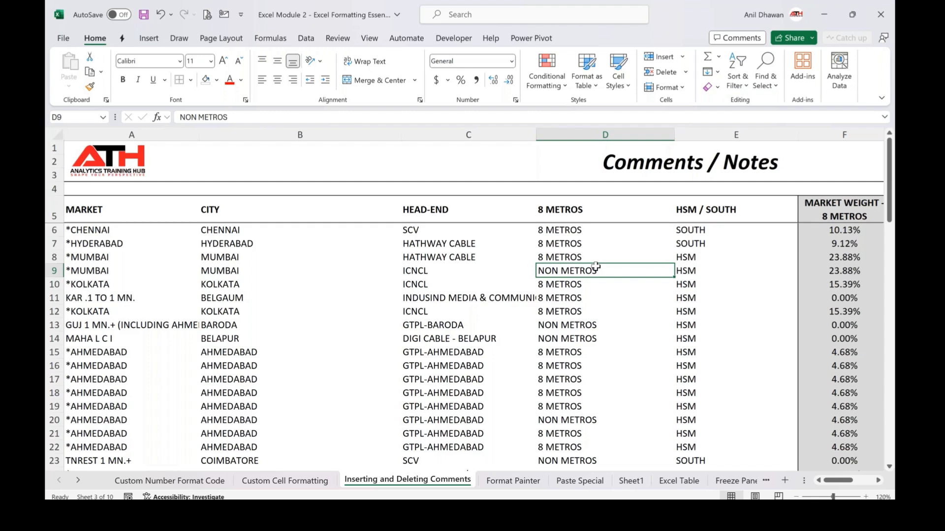
key(Right)
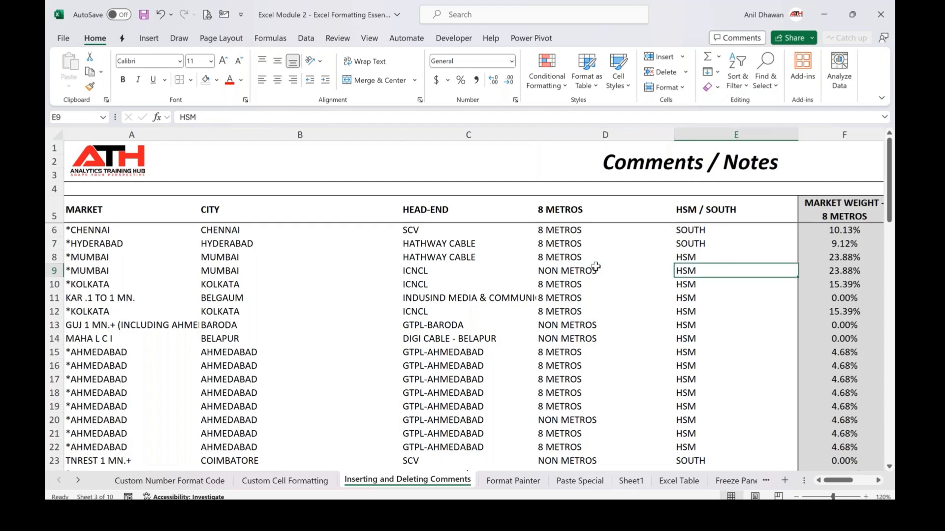
key(Right)
key(Right)
key(Right)
key(Right)
key(Right)
key(Right)
key(Right)
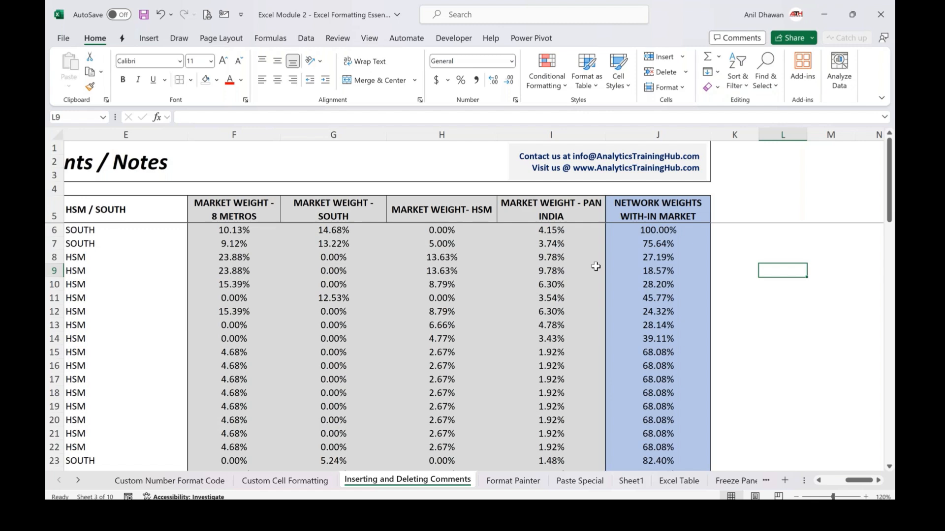
key(Left)
key(Left)
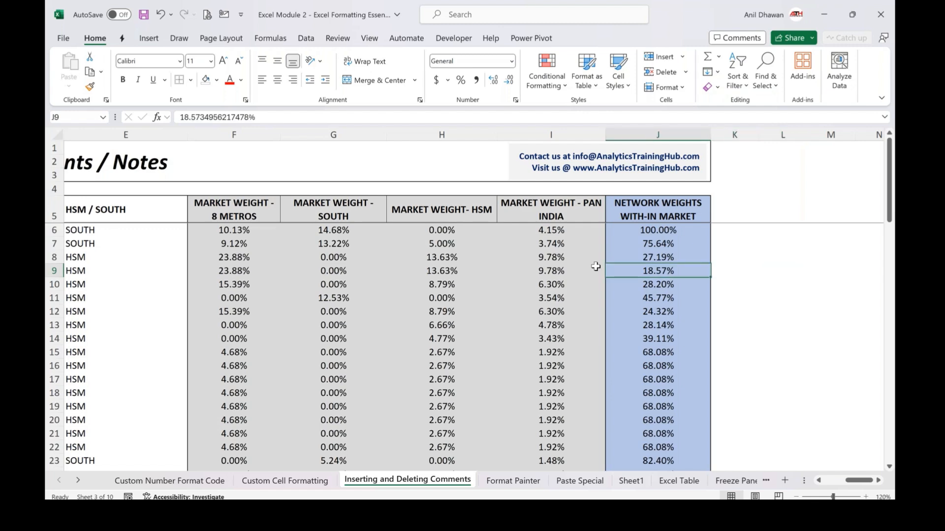
key(Home)
Insert a new note on cell D9
click(595, 266)
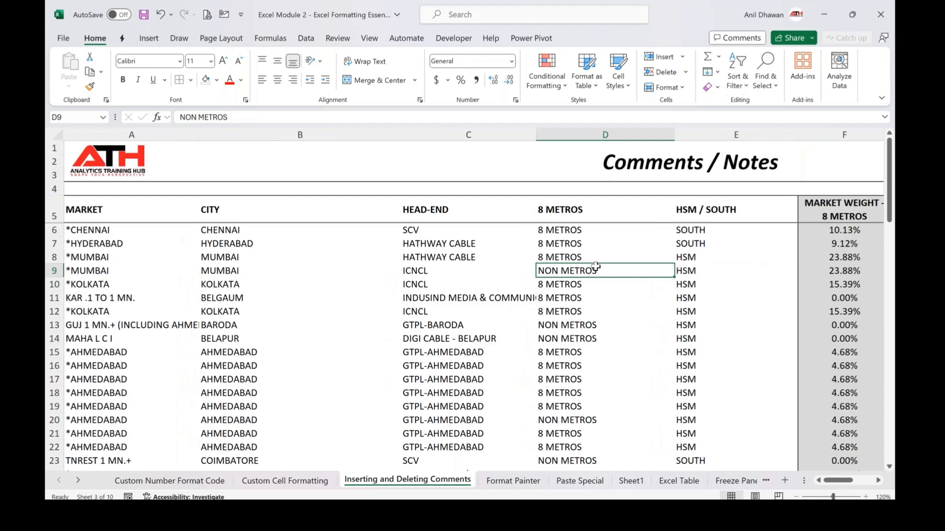
right_click(618, 271)
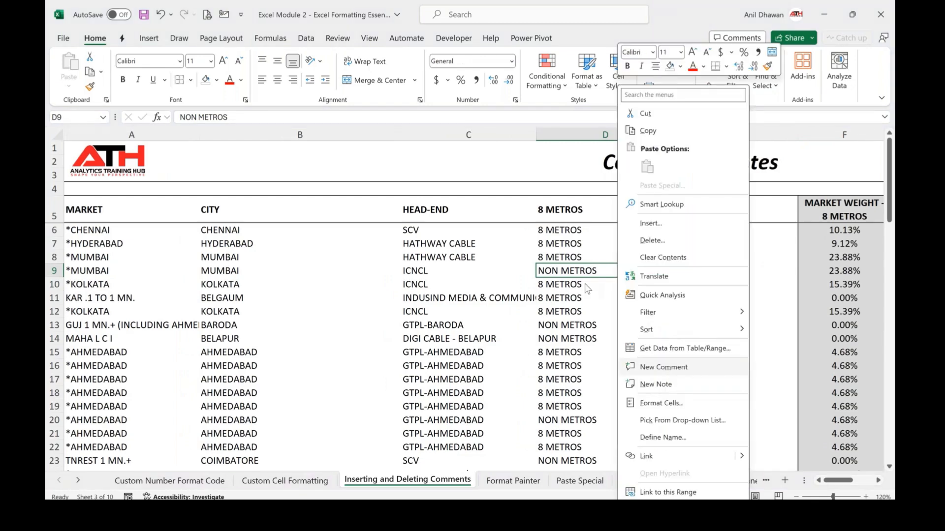
key(Escape)
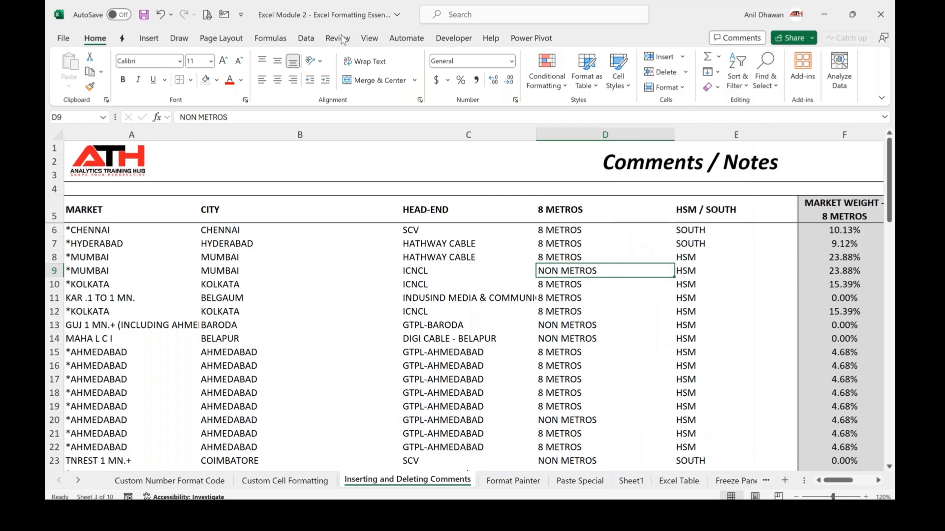
click(340, 38)
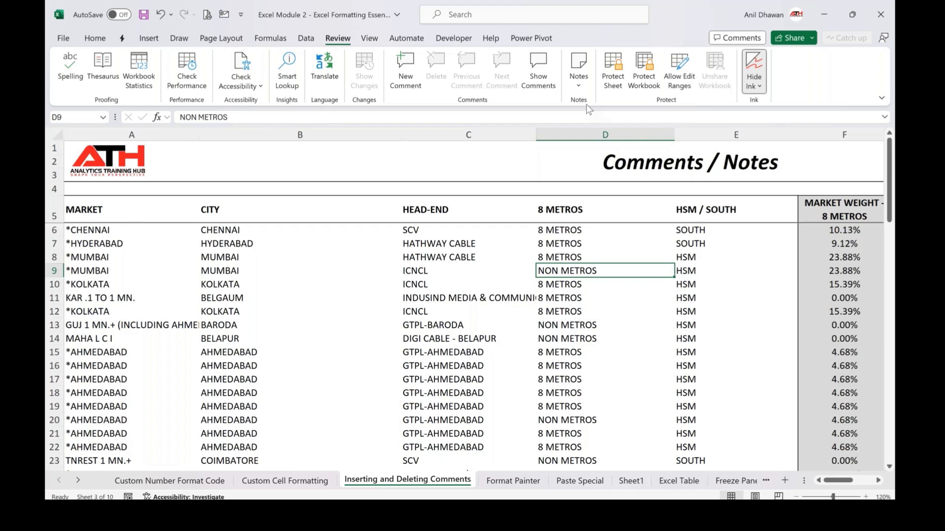
click(806, 2)
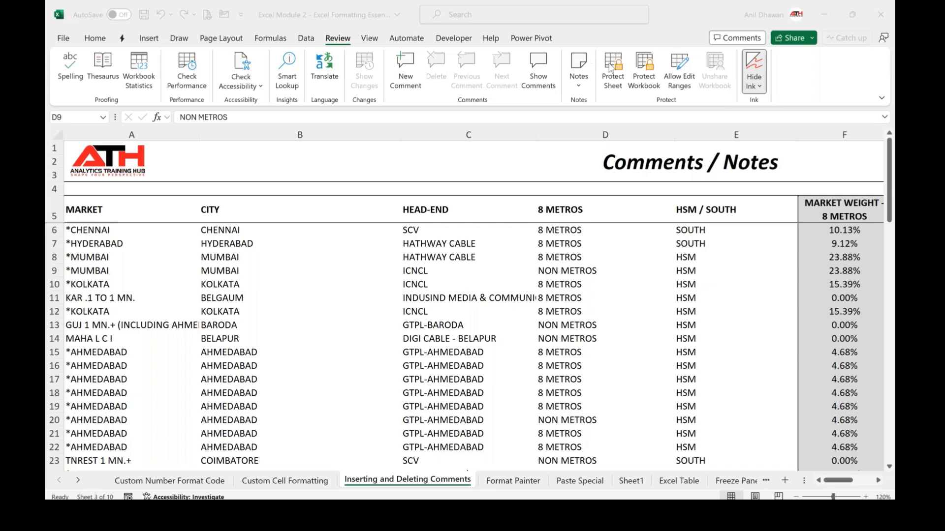
click(577, 85)
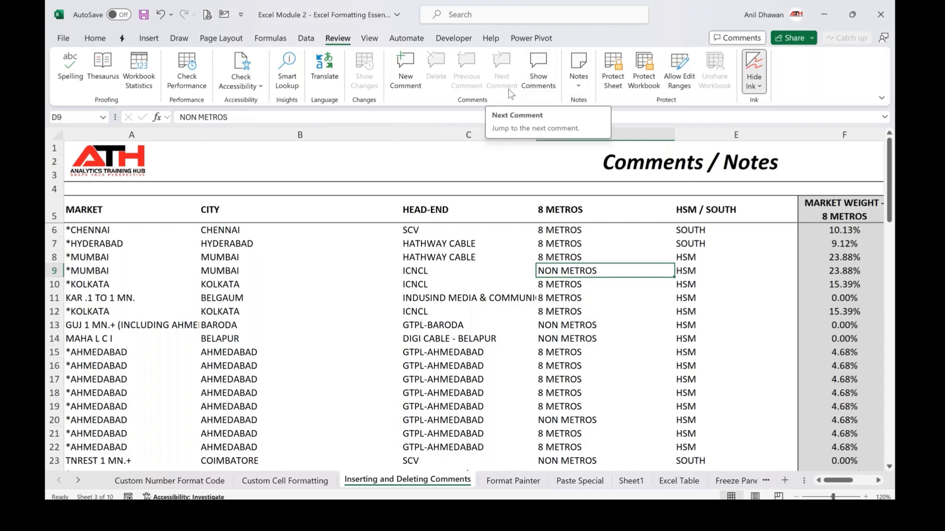
click(580, 86)
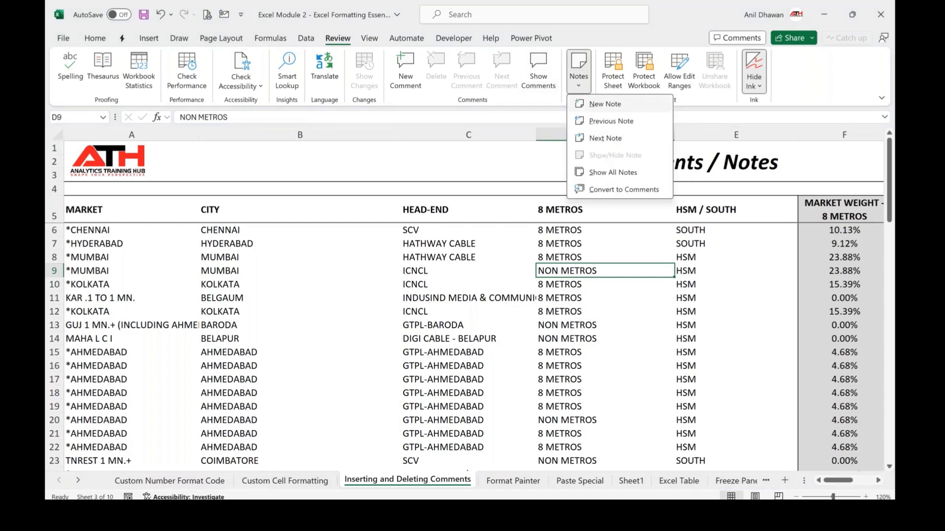
click(605, 104)
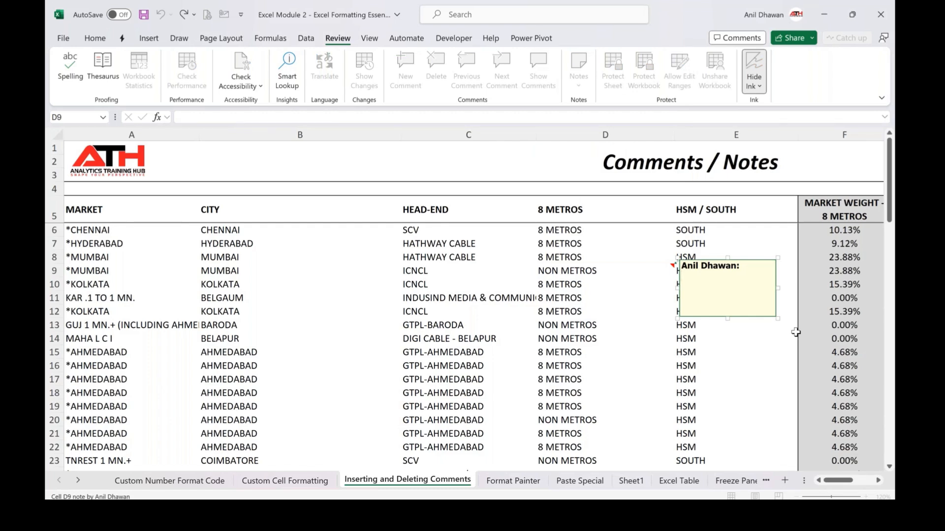
Write "This is just an example of old comment / now known as Notes" in the note and close it
text(This is just an example of )
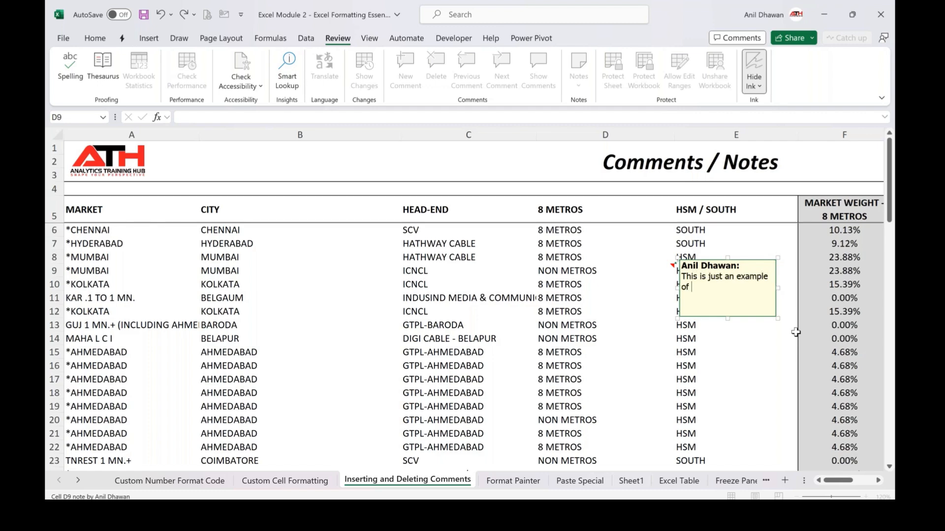
text(old comment / now known as )
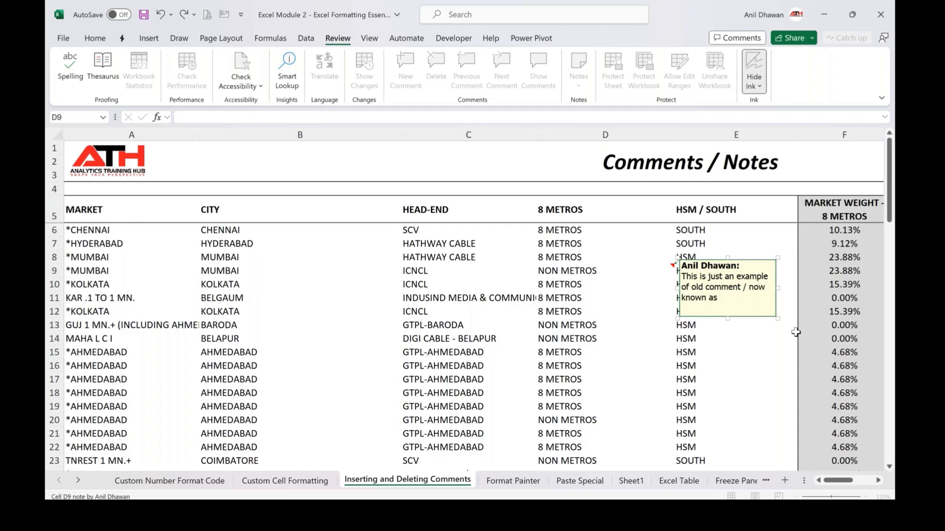
text(Notes)
key(Escape)
key(Escape)
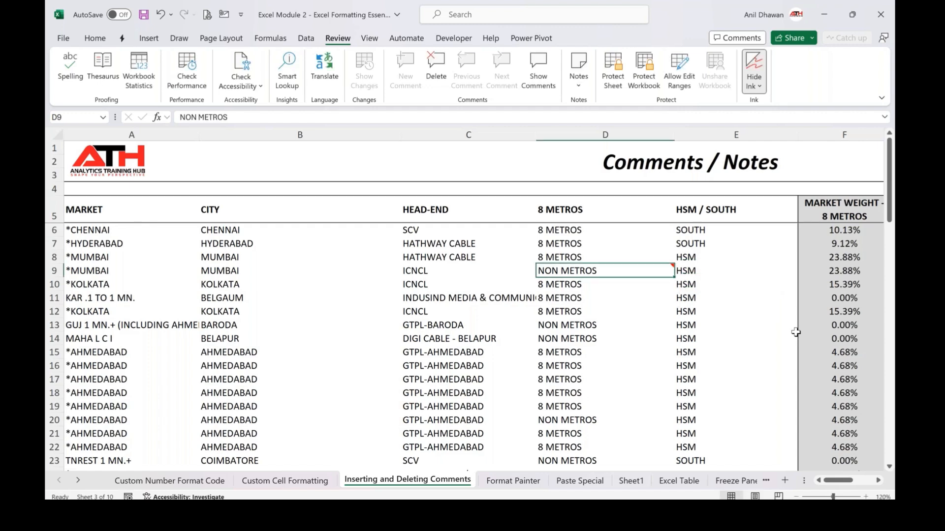
Reopen D9's note for editing and close it again
key(shift+F2)
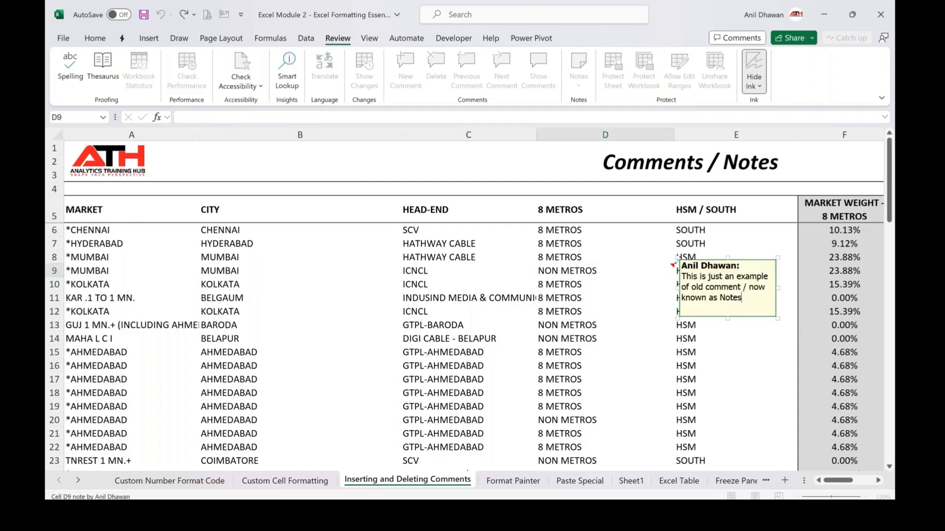
key(Escape)
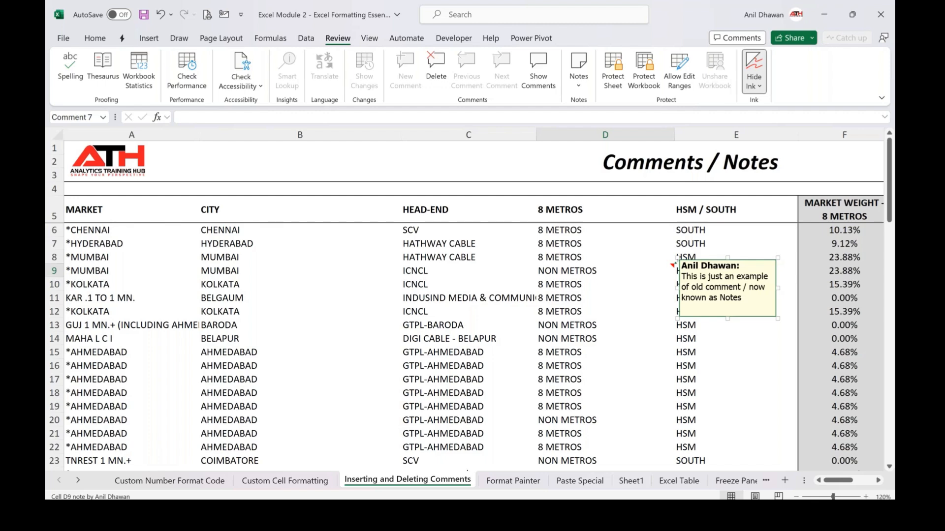
key(Escape)
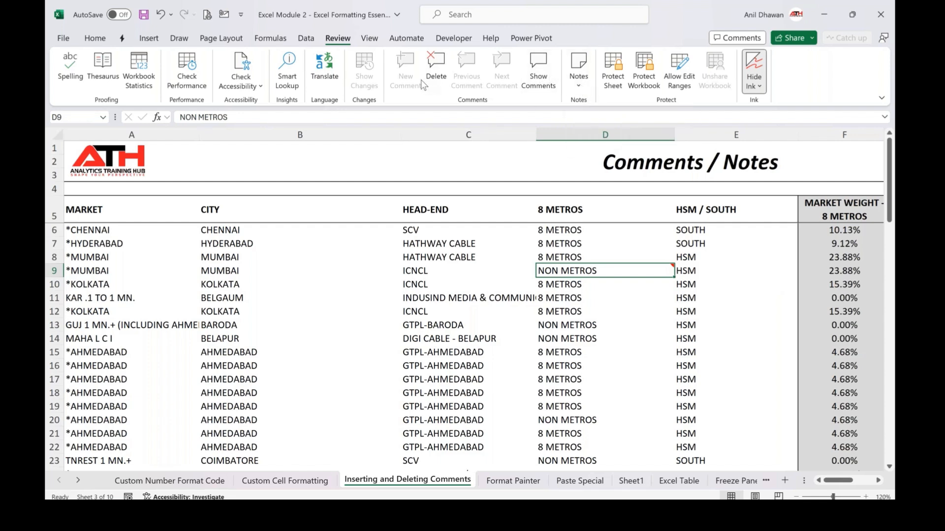
Insert a new note on cell D11 reading "This is 2nd example of Notes" and close it
click(625, 295)
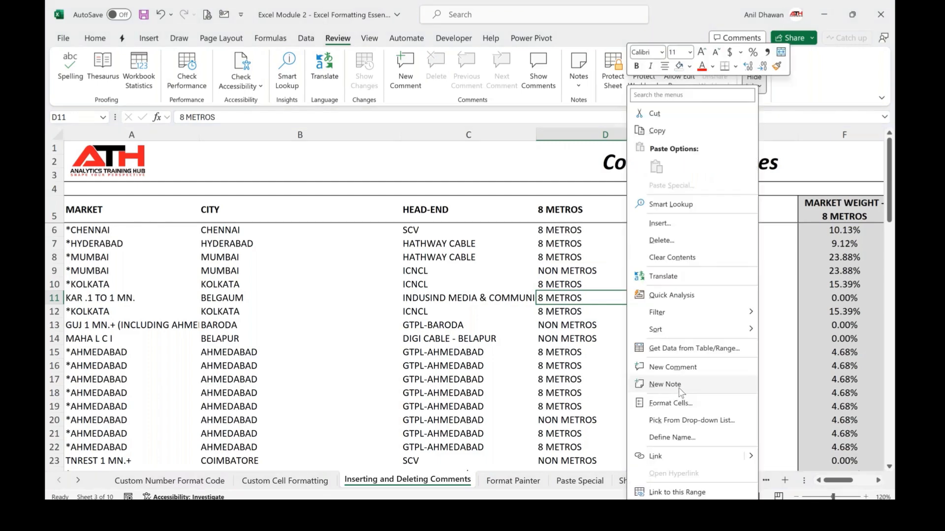
click(680, 388)
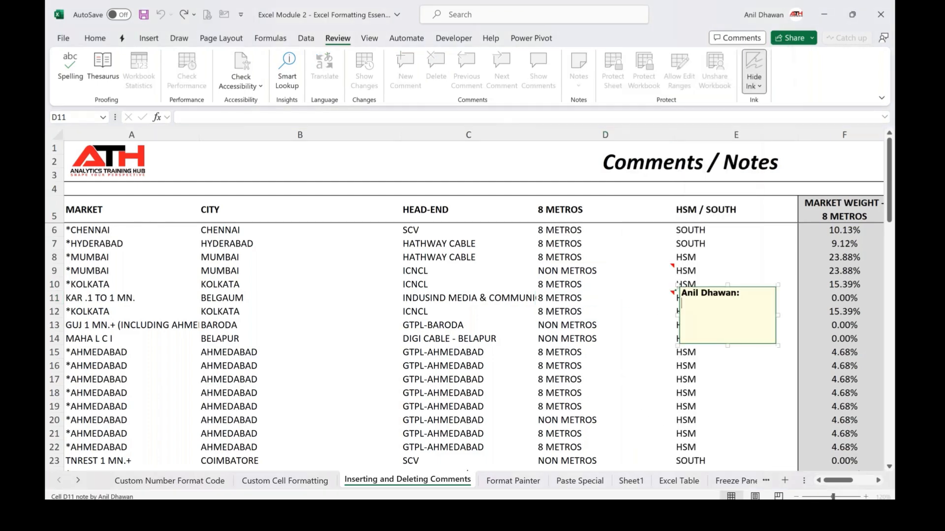
text(This is 2n)
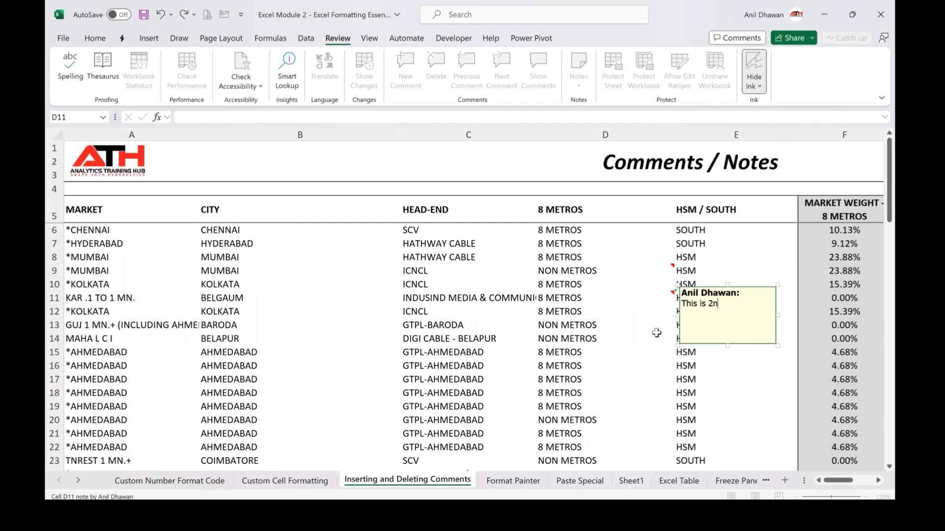
text(d example of Notes)
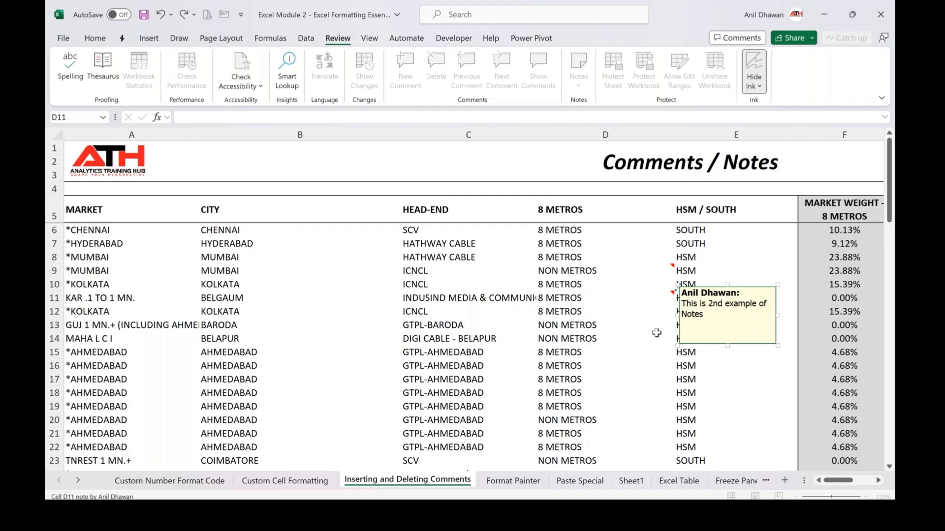
click(726, 267)
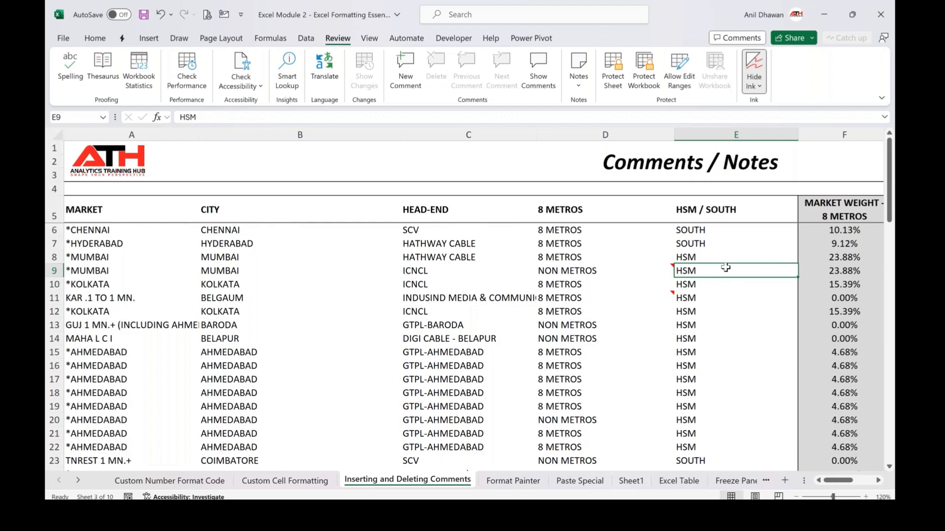
Add an empty note to cell E9 and close it
key(shift+F2)
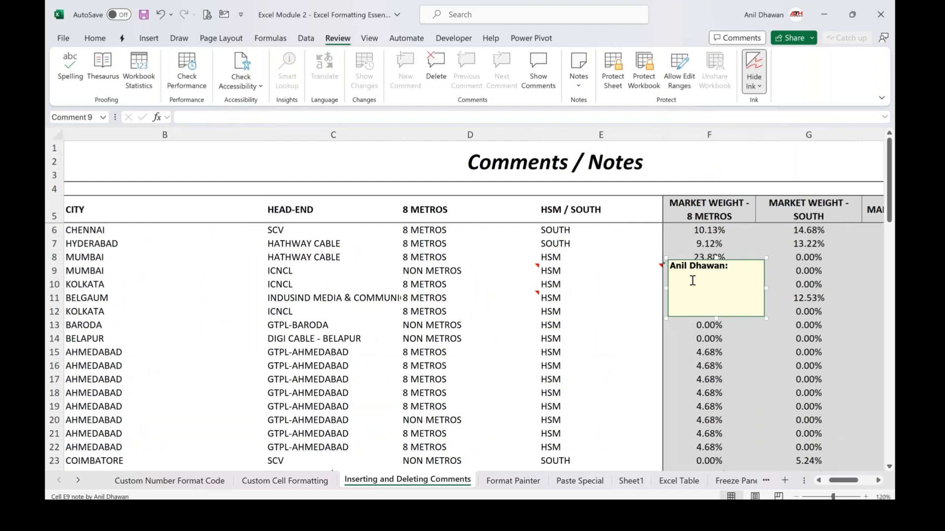
key(Escape)
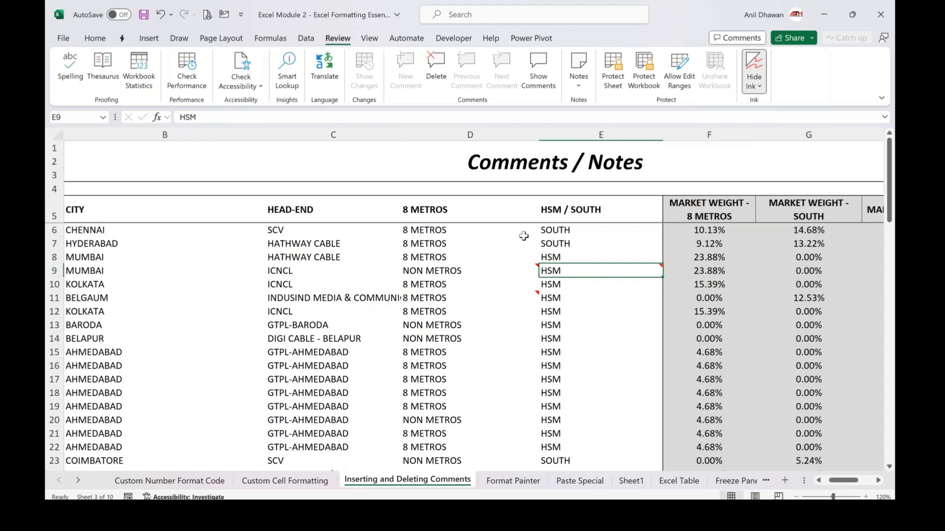
Show all notes on the sheet, then hide them again
click(464, 252)
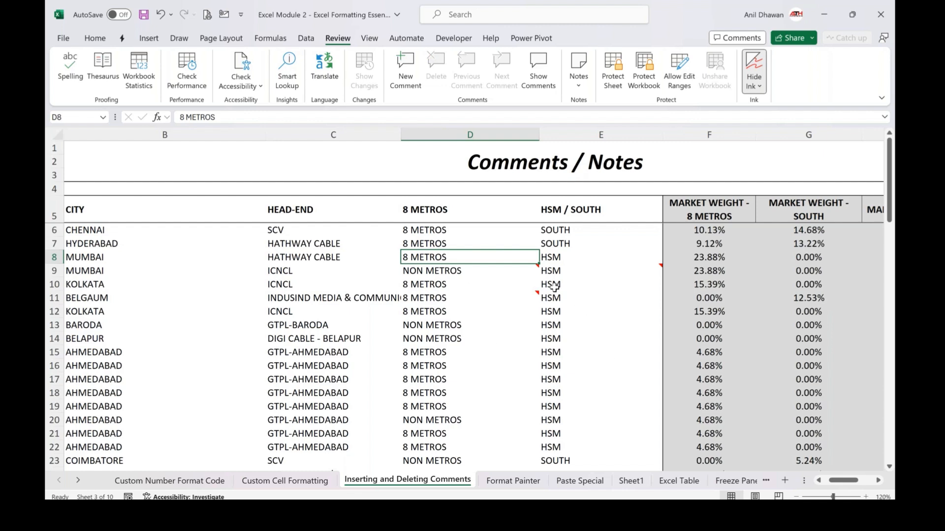
click(578, 79)
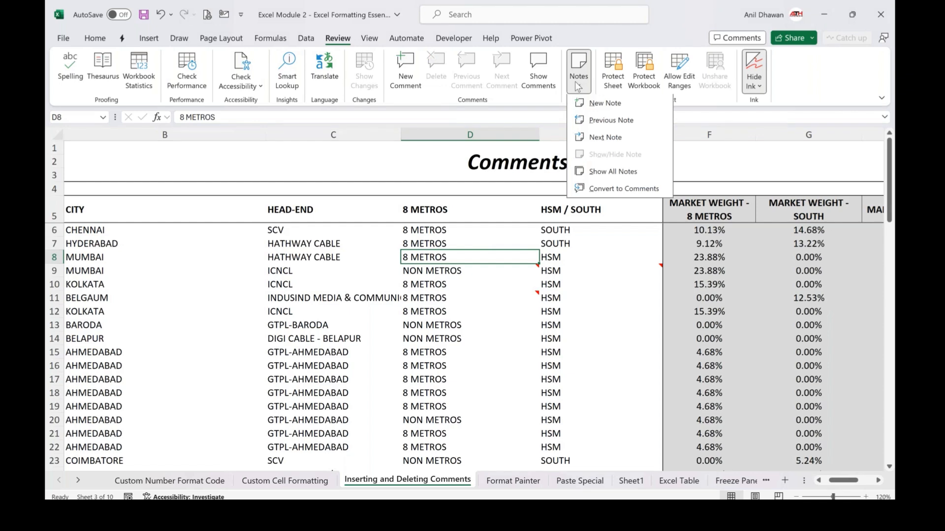
click(603, 173)
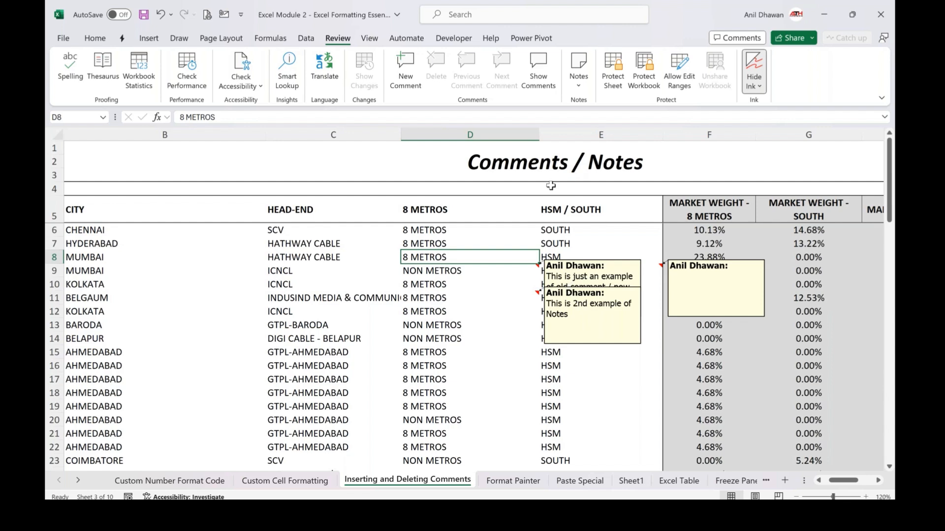
click(585, 74)
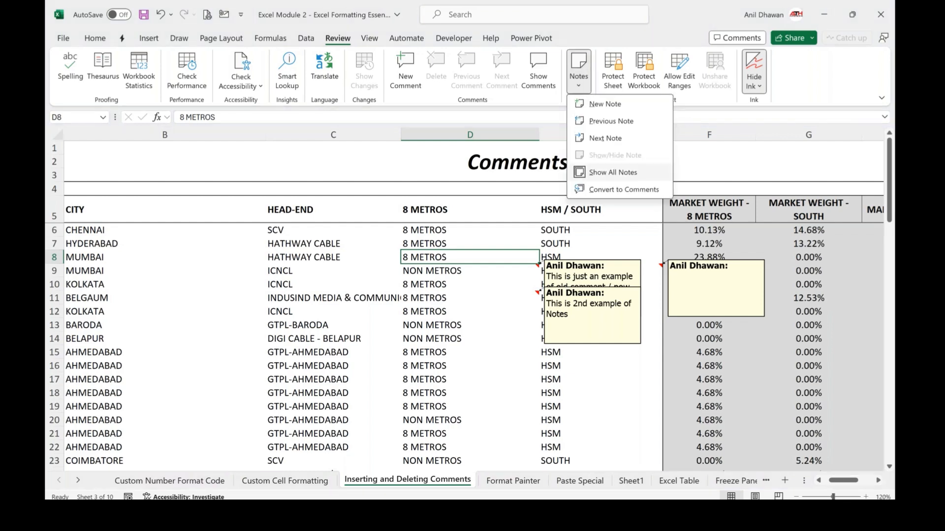
click(613, 172)
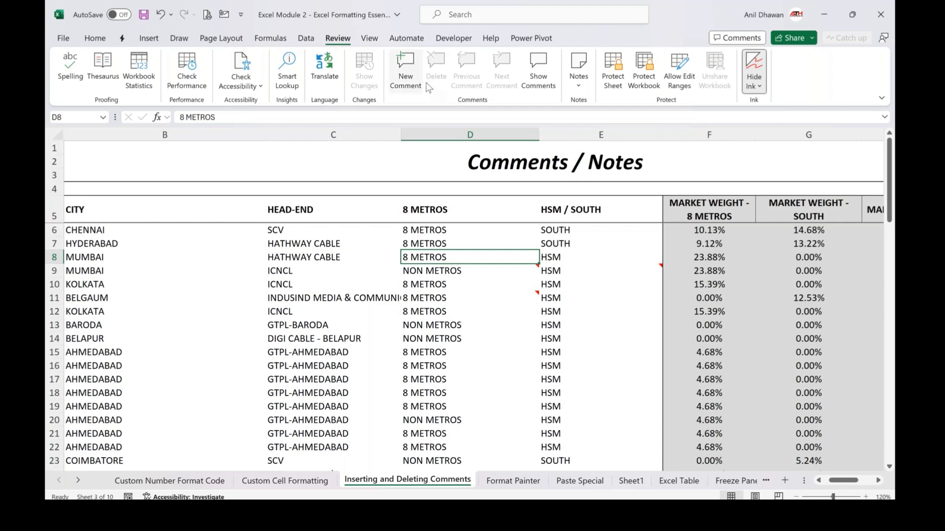
Post a new threaded comment on cell B11 reading "This is an example of new type of comment"
click(210, 343)
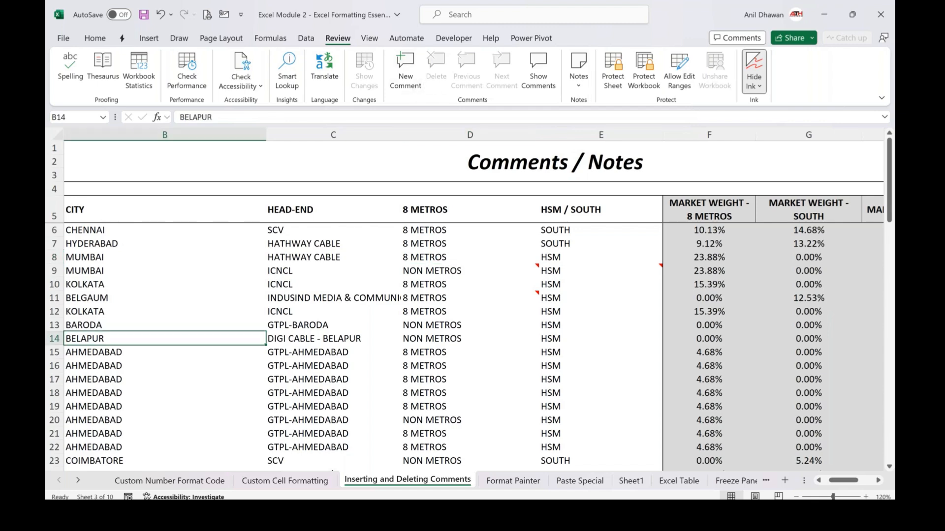
scroll(474, 306, left, 3)
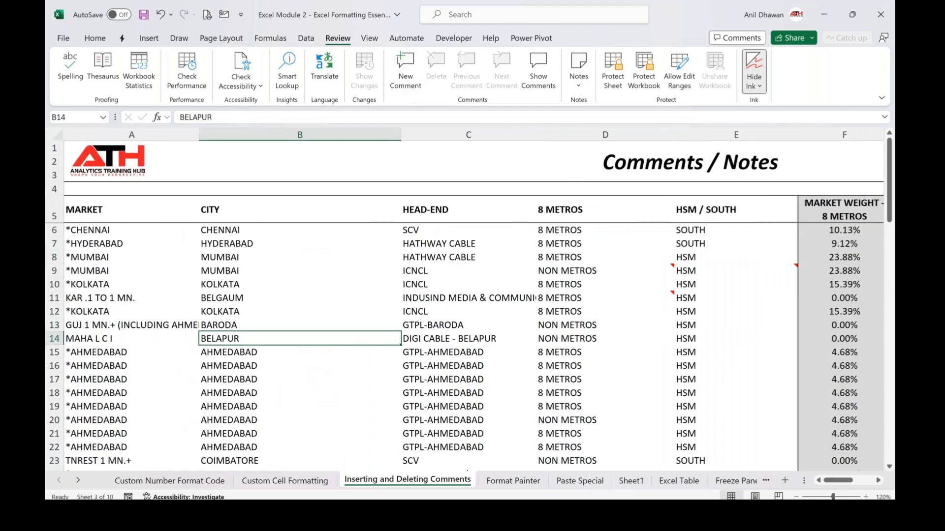
click(289, 301)
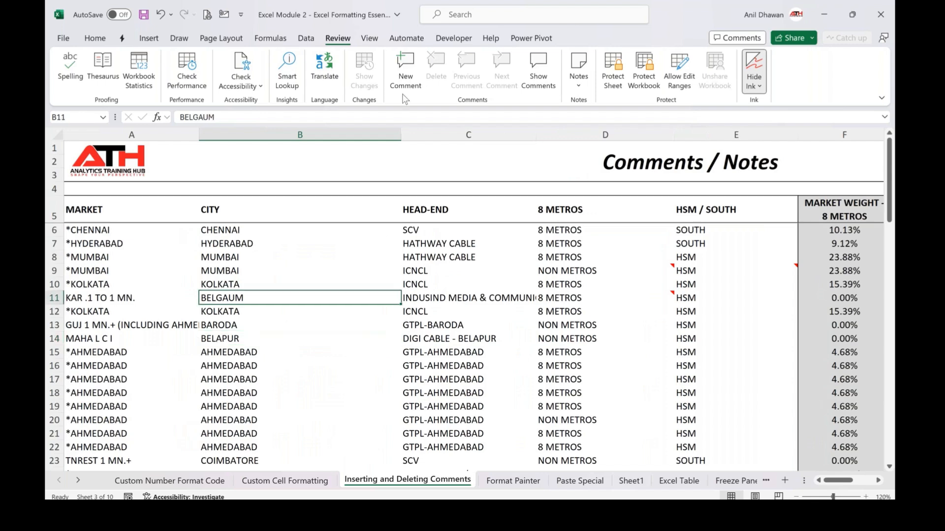
click(405, 80)
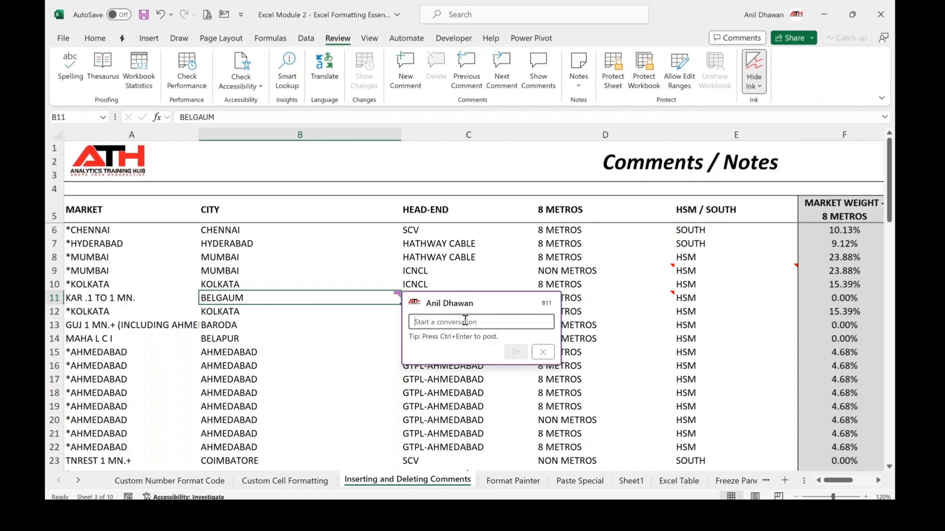
text(This is an)
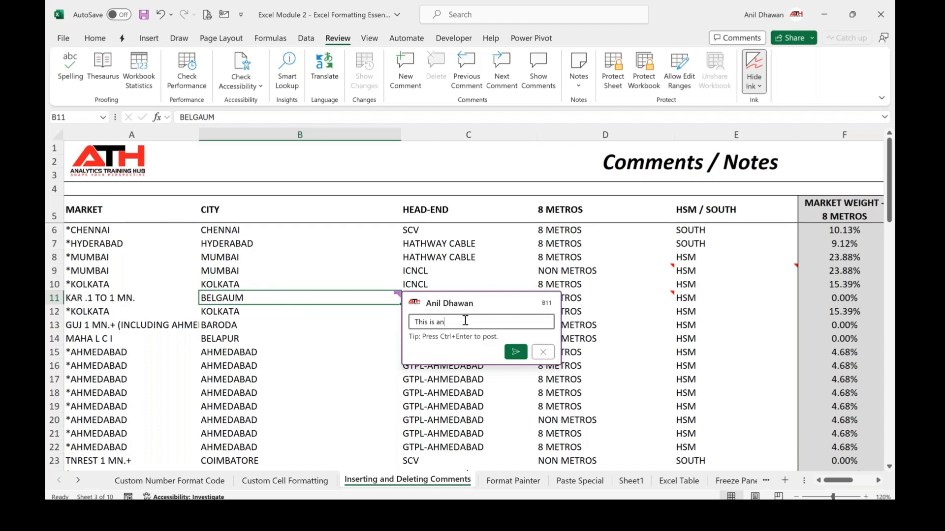
text( example of new type of comment)
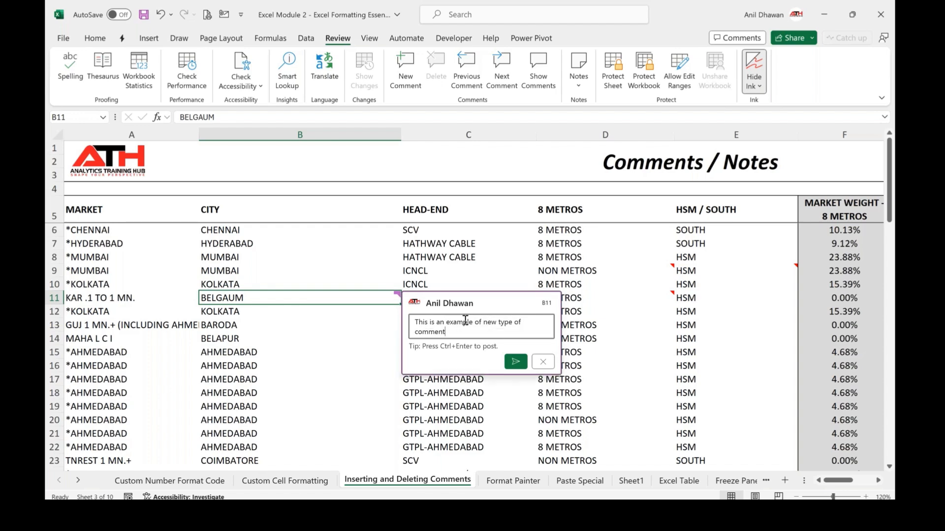
key(ctrl+Return)
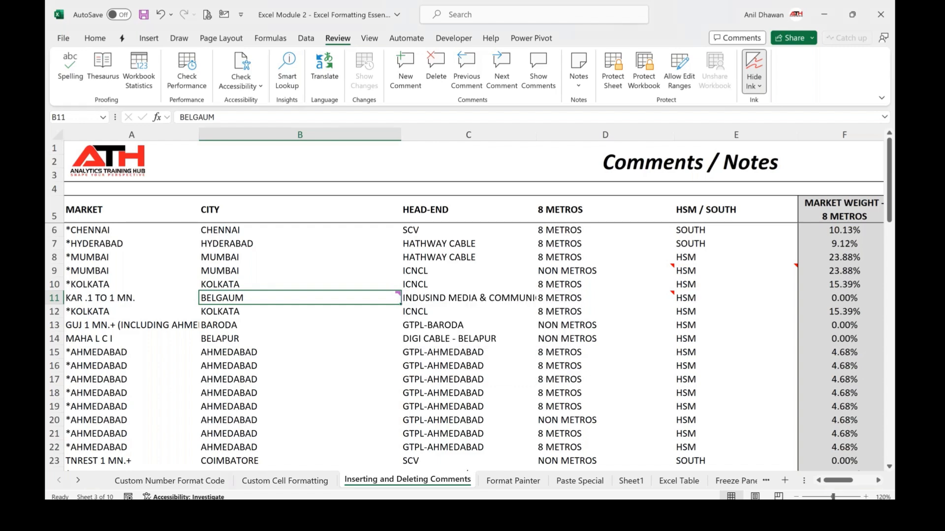
Post a threaded comment on cell C15 reading "This is another example of comment"
click(467, 352)
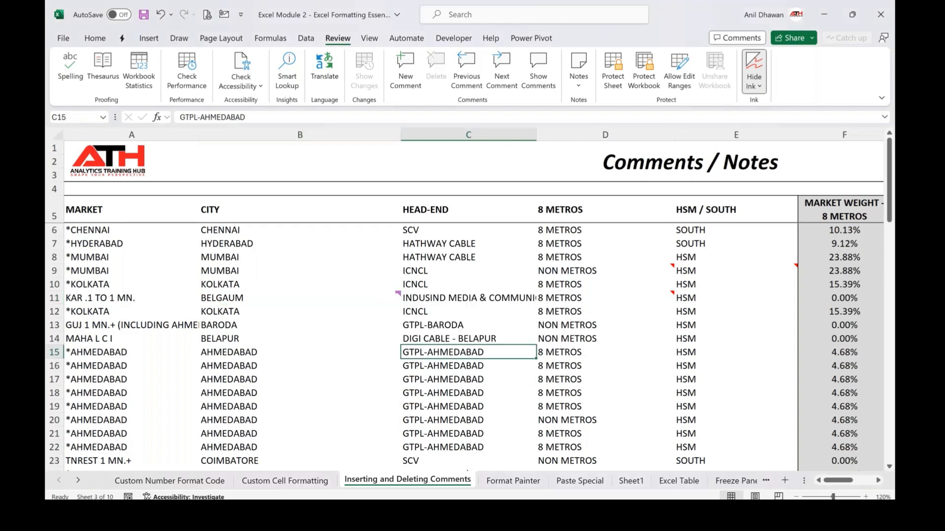
right_click(466, 353)
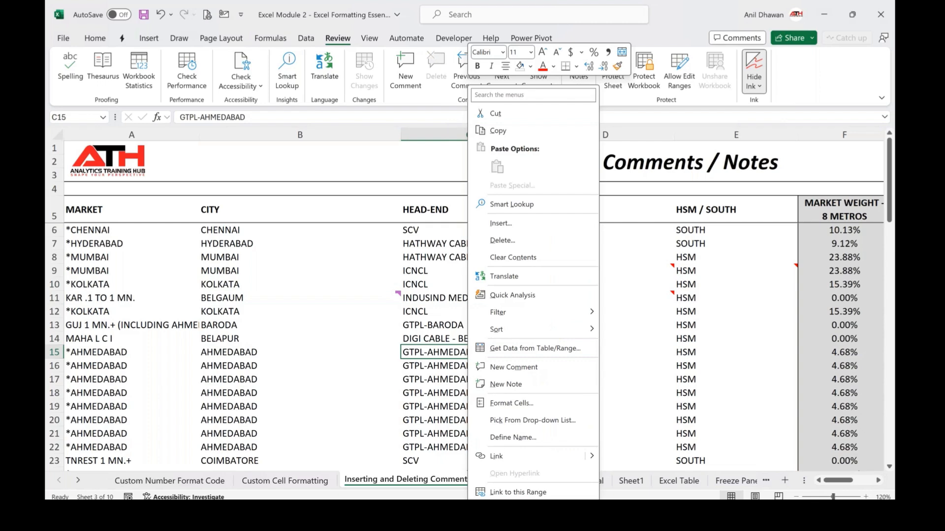
click(513, 367)
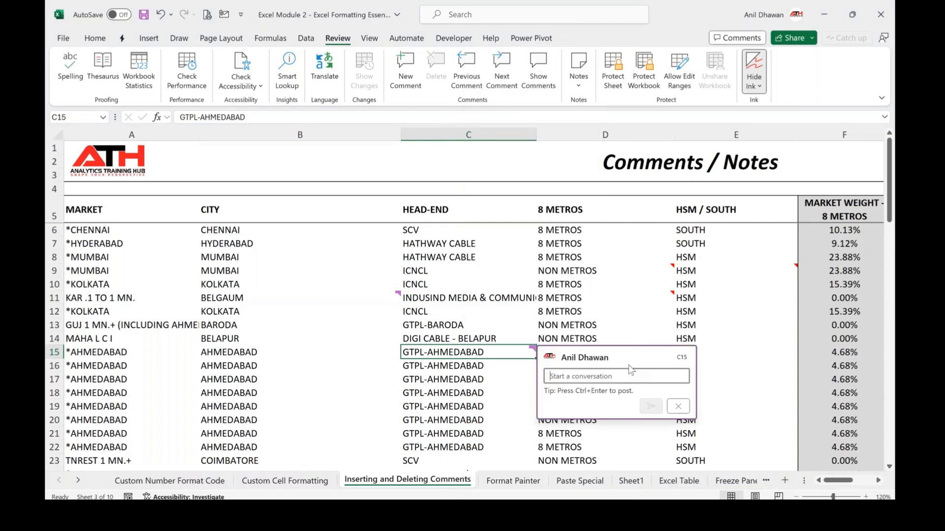
text(This is n)
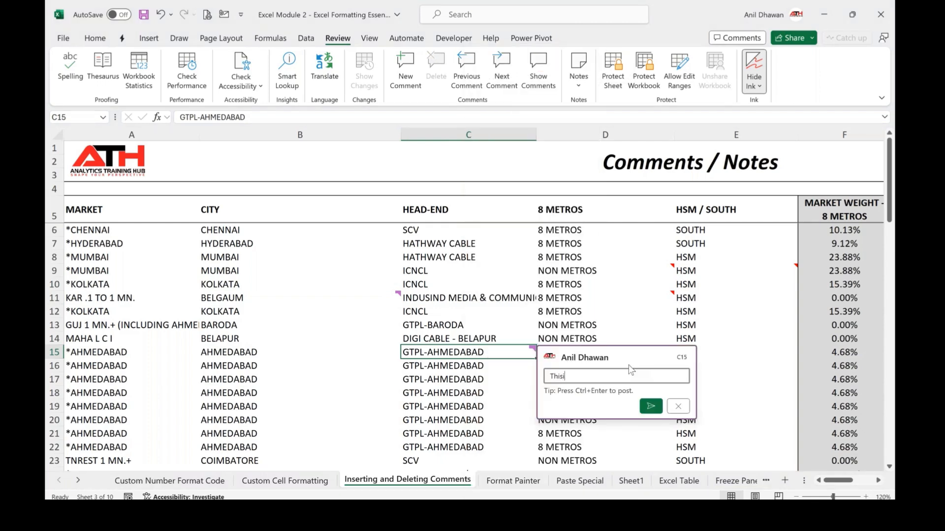
text(other example of comment)
key(ctrl+Return)
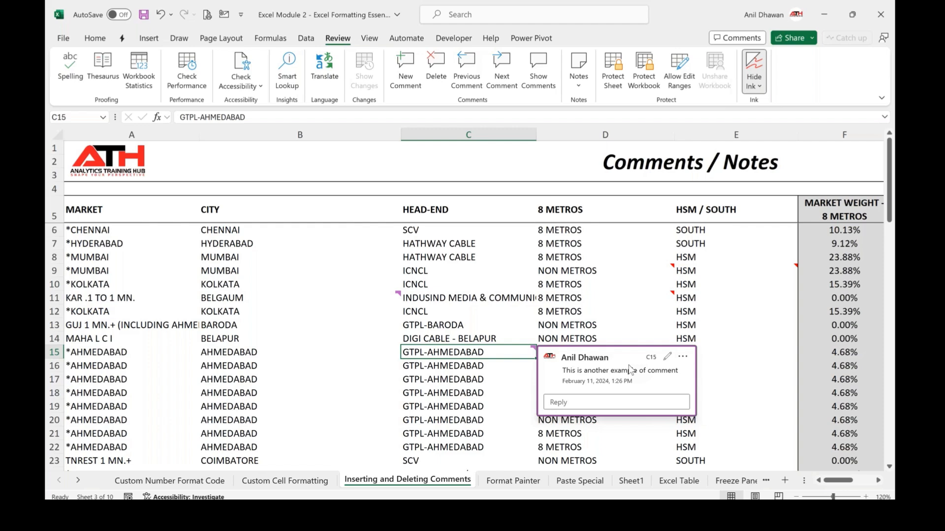
click(340, 308)
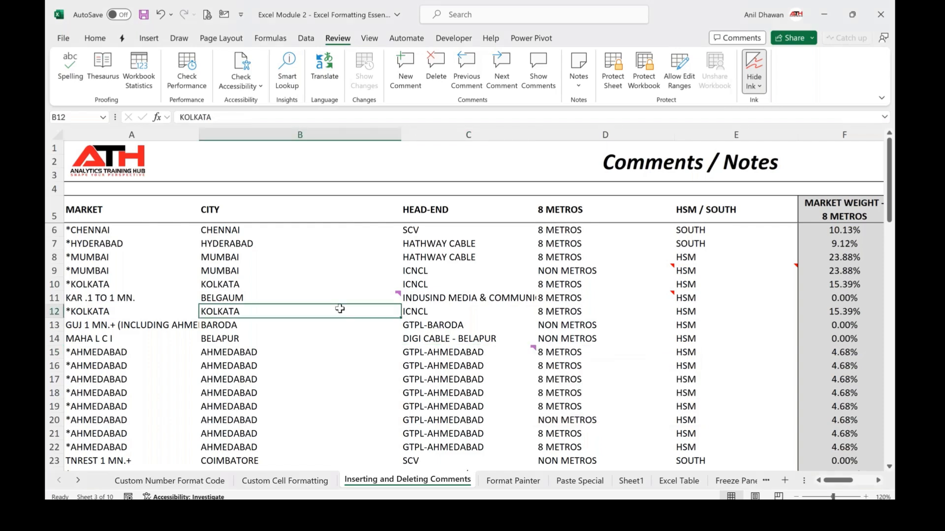
click(314, 325)
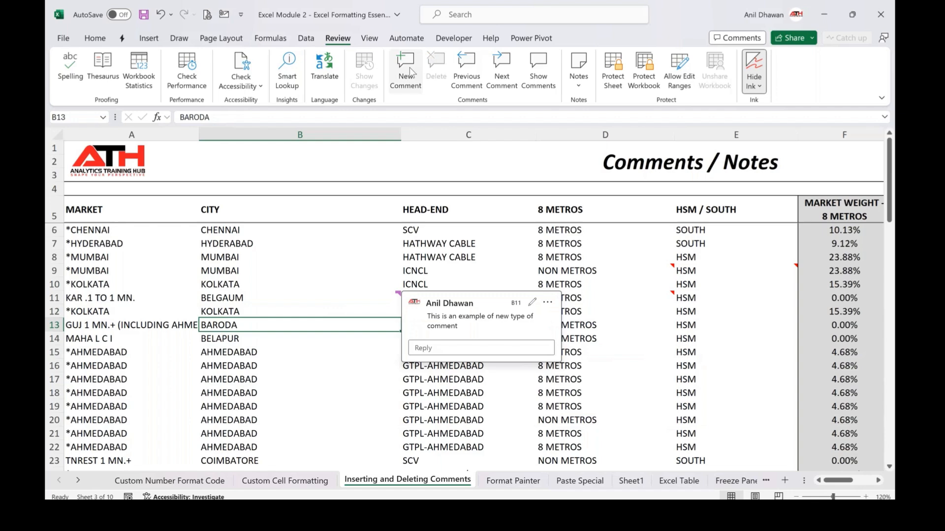
click(407, 73)
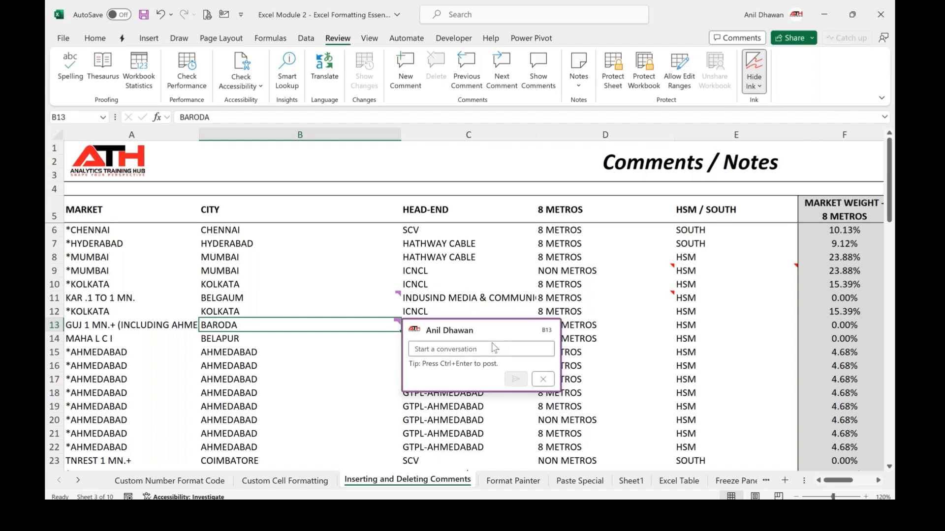
key(Escape)
key(Right)
key(Right)
key(Right)
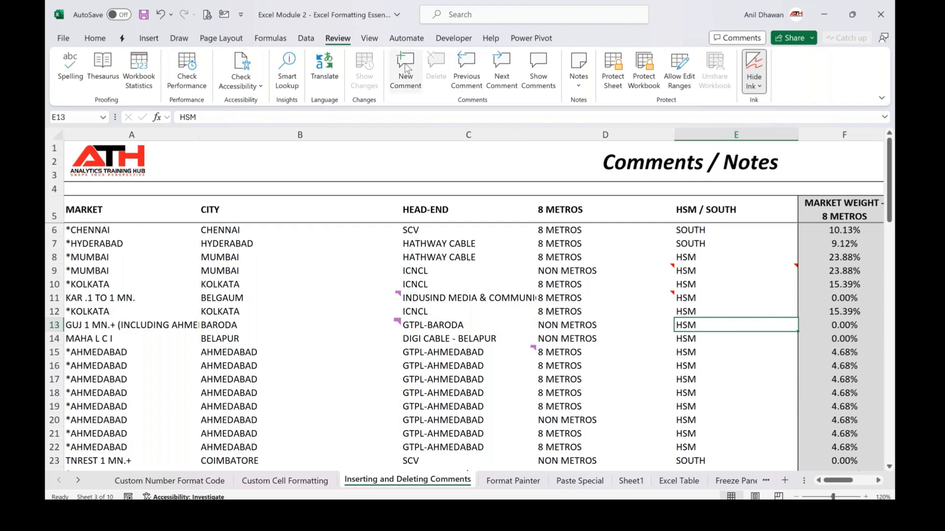
key(Left)
key(Left)
key(Left)
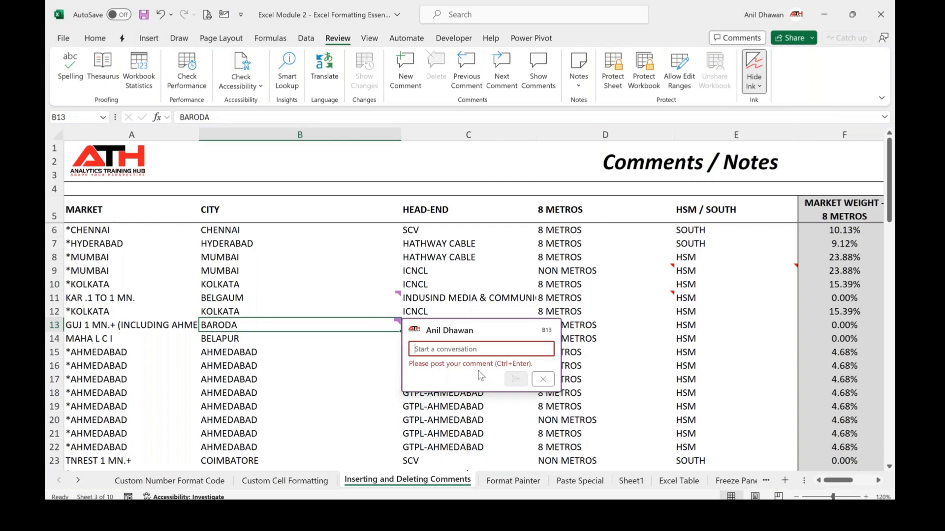
click(543, 379)
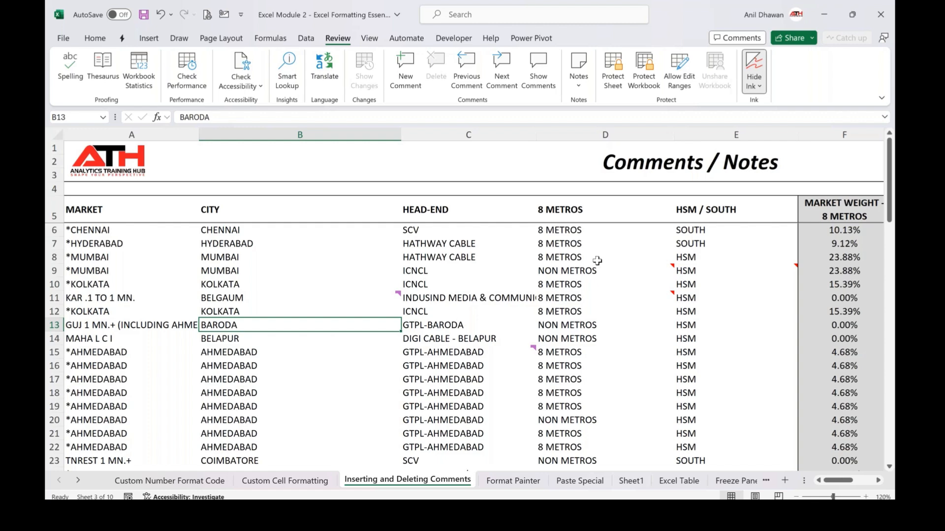
Open the Comments pane listing the sheet's threaded comments
click(887, 24)
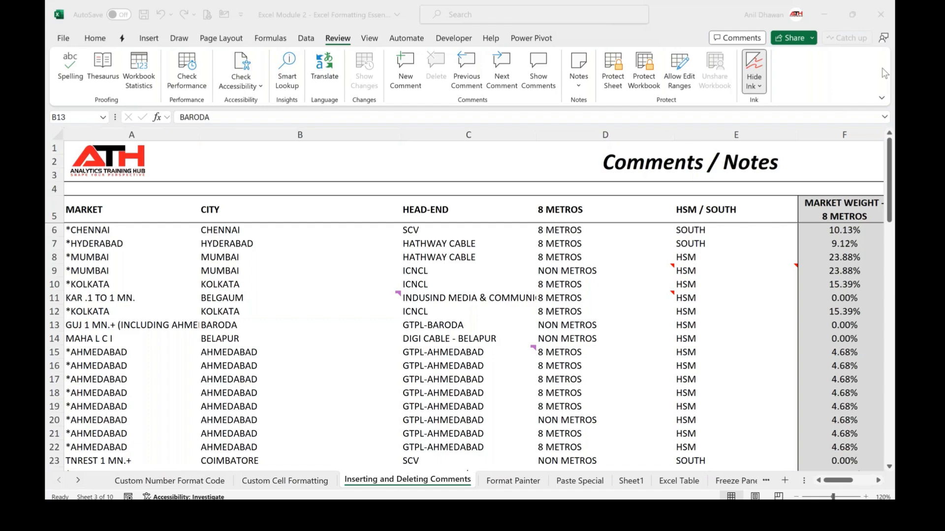
click(486, 276)
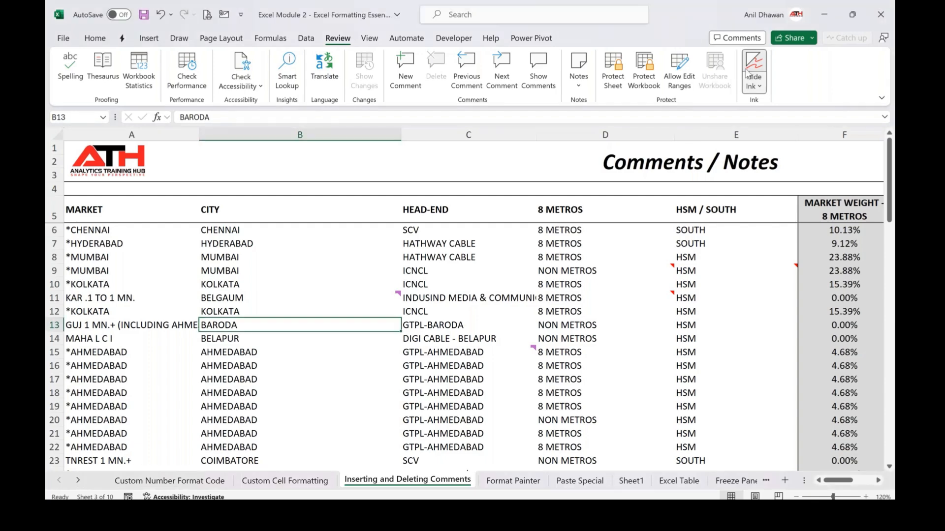
click(738, 39)
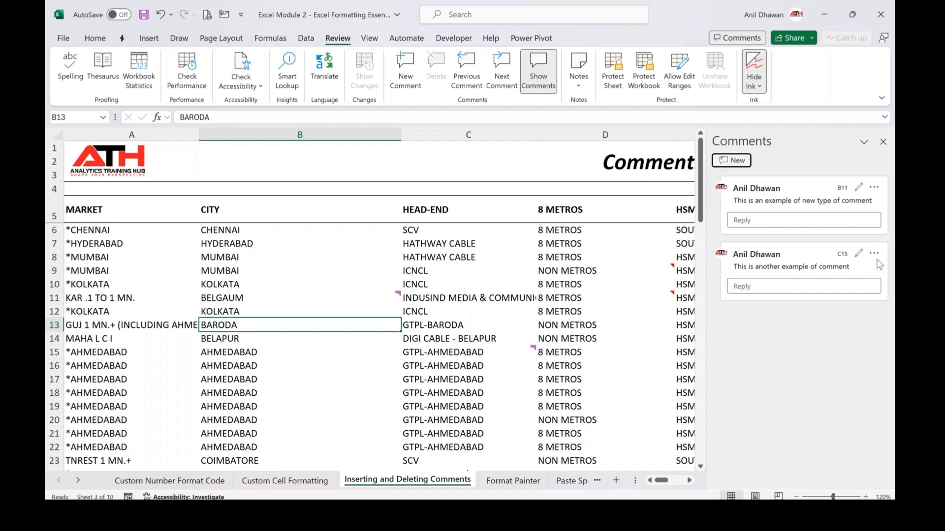
click(885, 156)
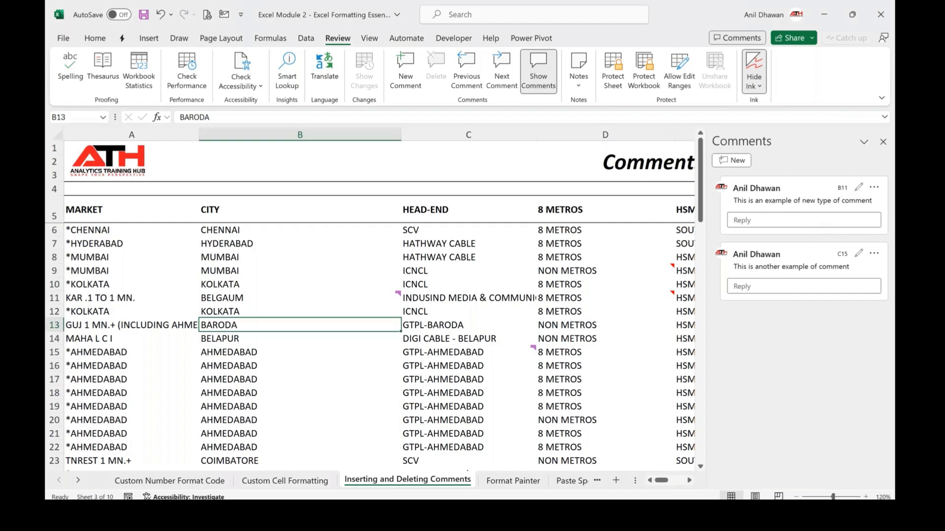
Reply to the B11 comment thread with "This is just a response example"
click(787, 220)
text(This is justa)
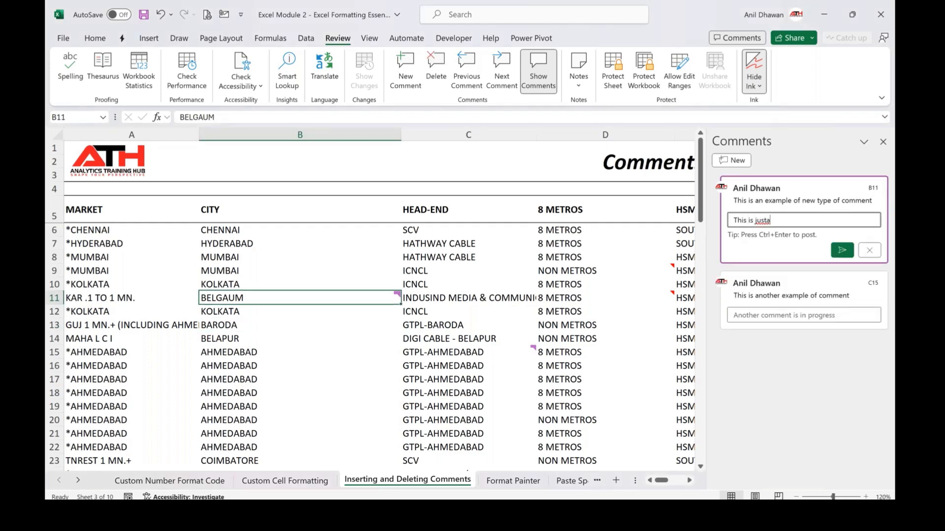
key(BackSpace)
text(a response example)
click(843, 251)
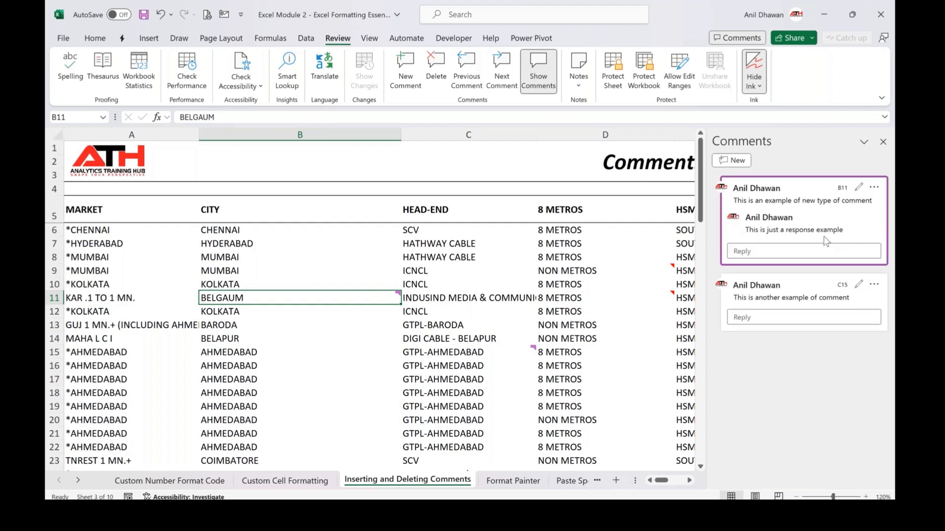
Resolve the B11 comment thread
click(874, 188)
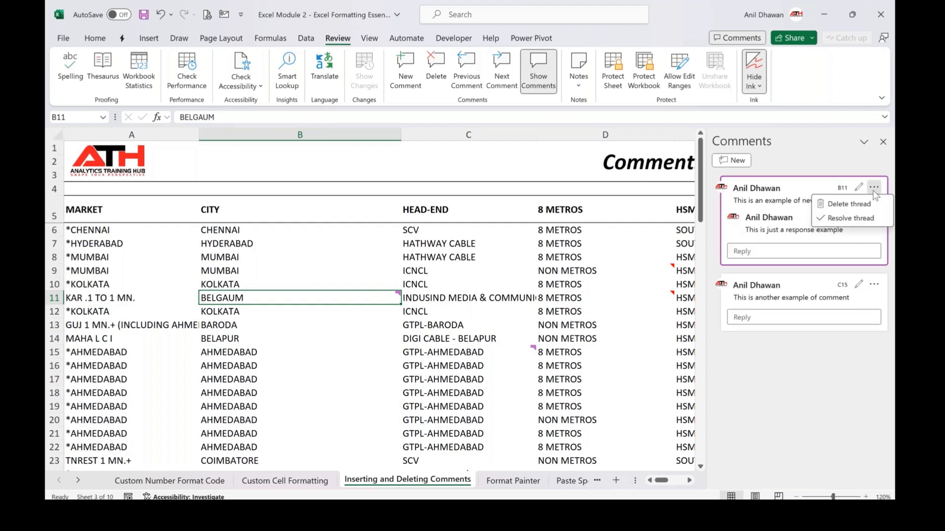
click(850, 218)
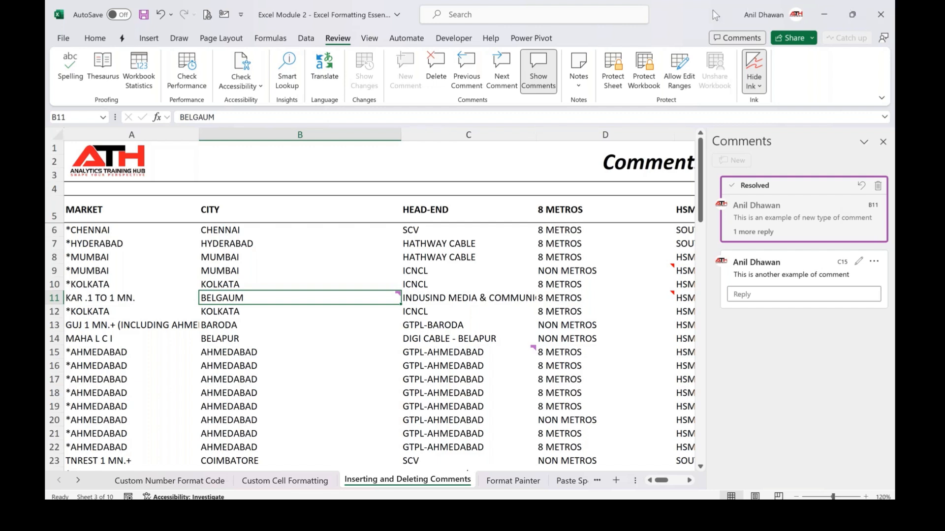
Switch to the course PDF, page ahead to the Format Painter section, and return to the workbook
click(652, 4)
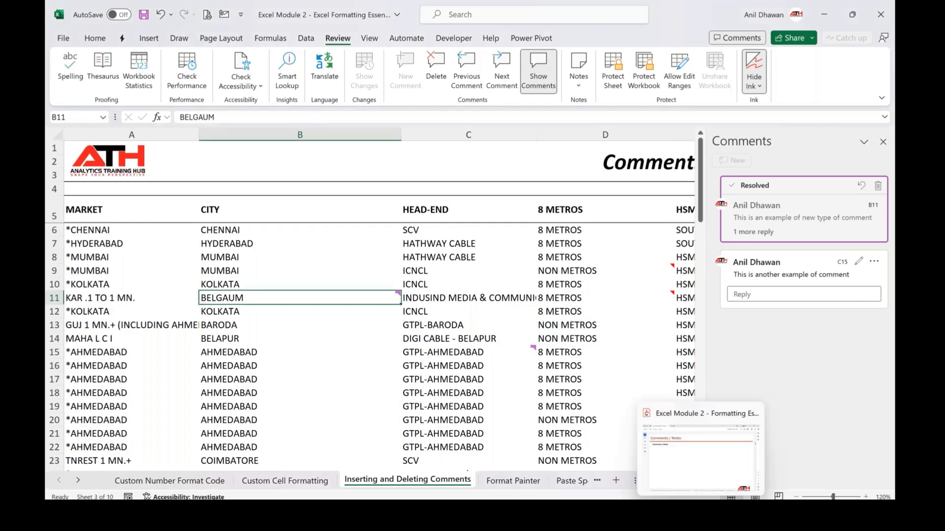
click(702, 450)
key(Right)
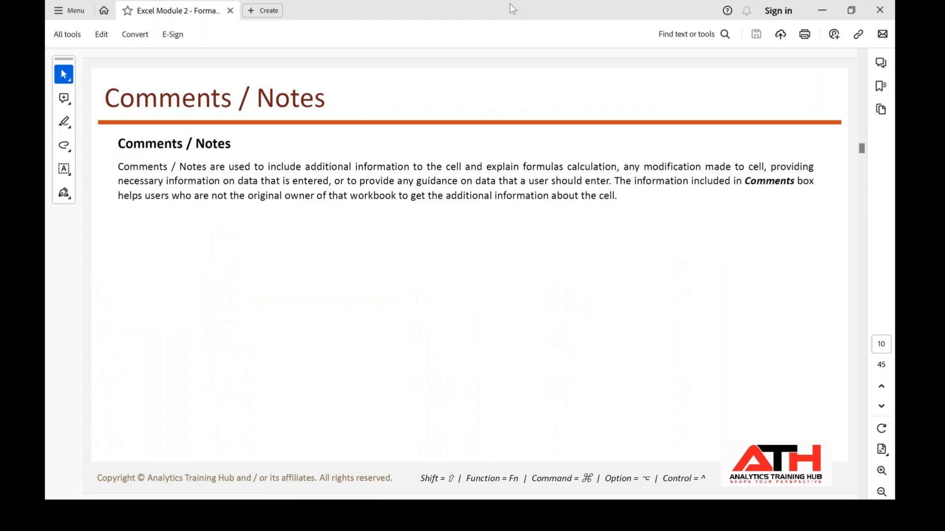
scroll(506, 296, down, 3)
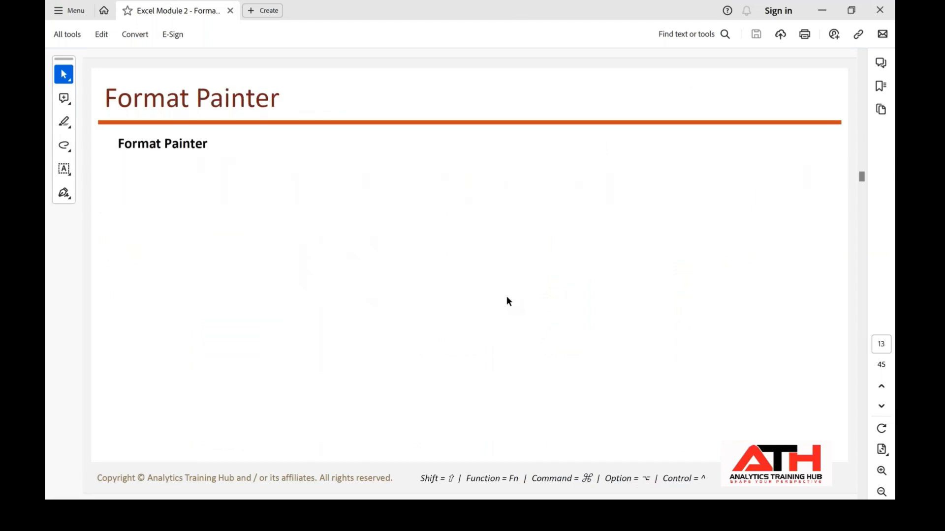
key(alt+Tab)
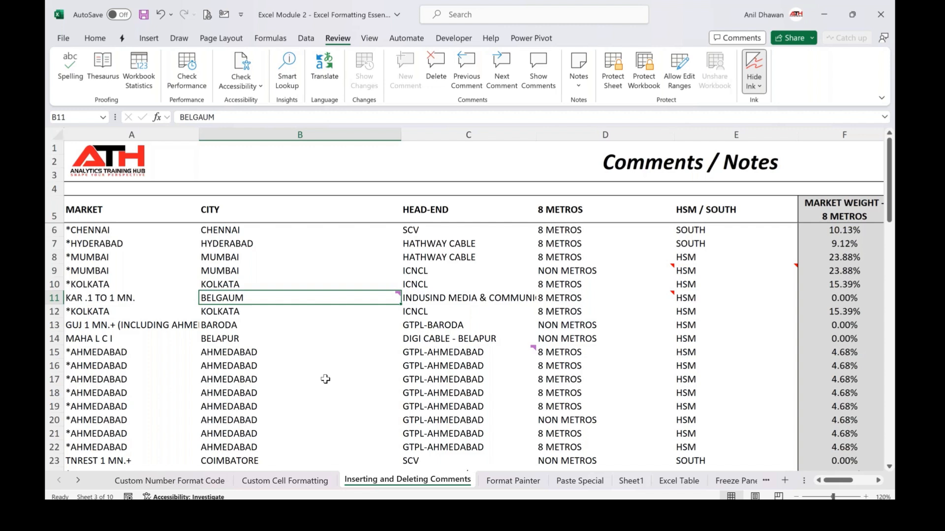
Select all cells containing notes and delete those notes
key(ctrl+shift+o)
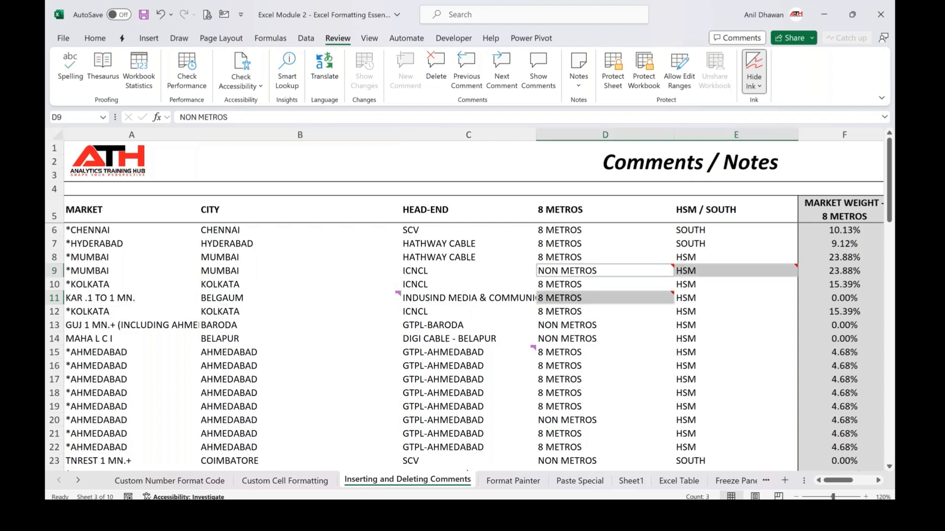
click(441, 79)
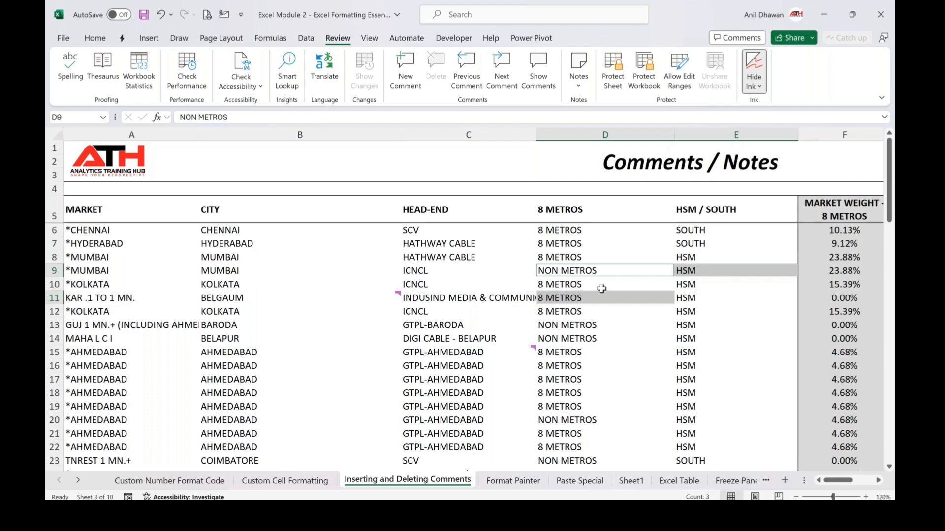
click(315, 273)
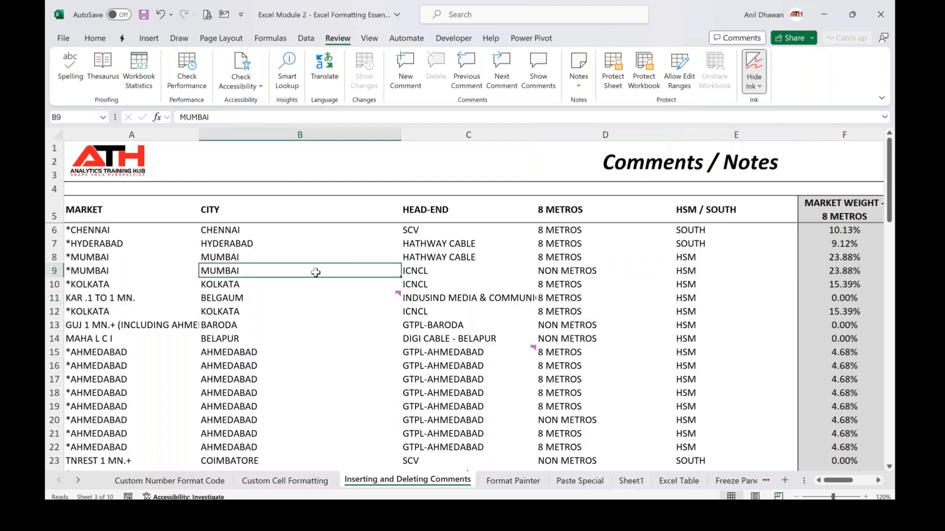
key(ctrl+shift+F2)
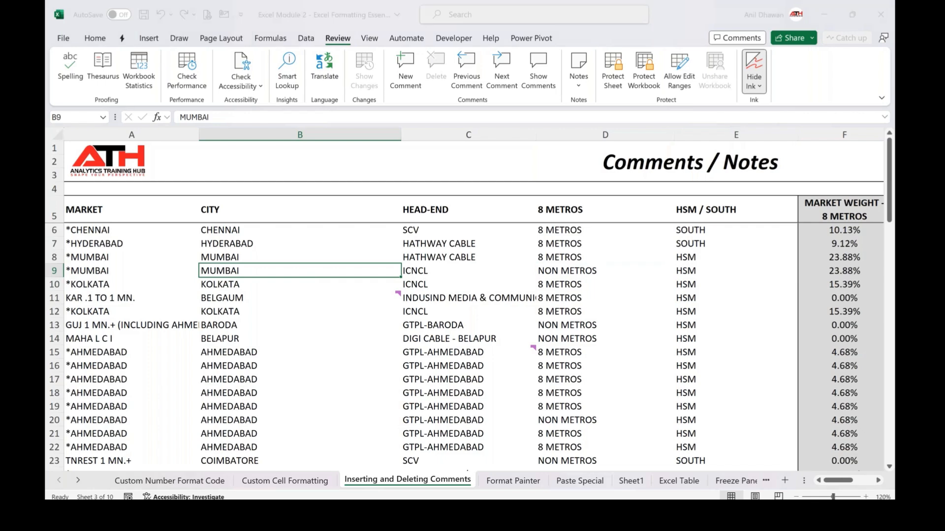
click(388, 291)
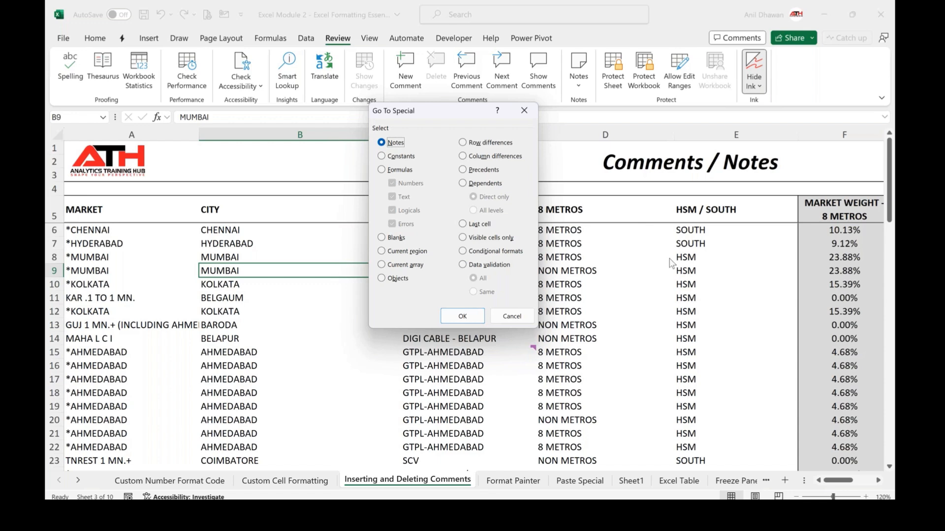
click(393, 239)
click(514, 320)
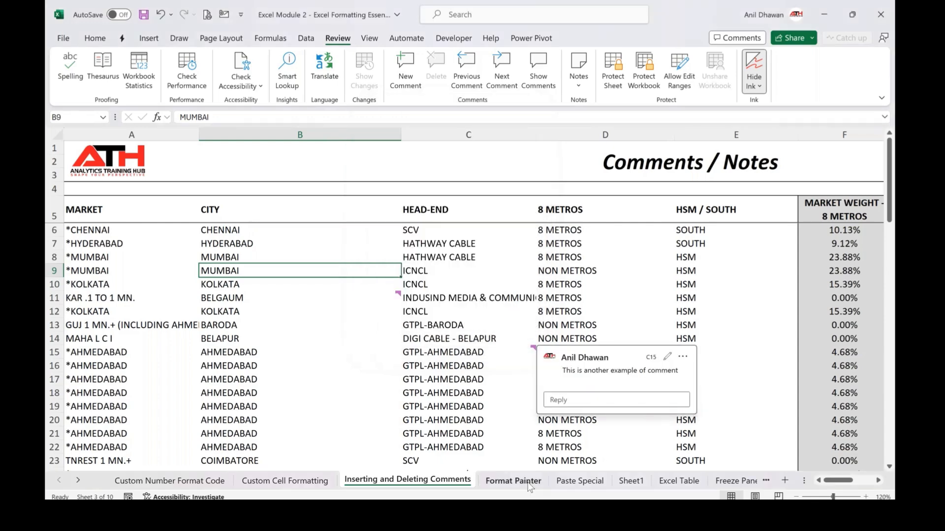
Switch to the Format Painter sheet
click(512, 296)
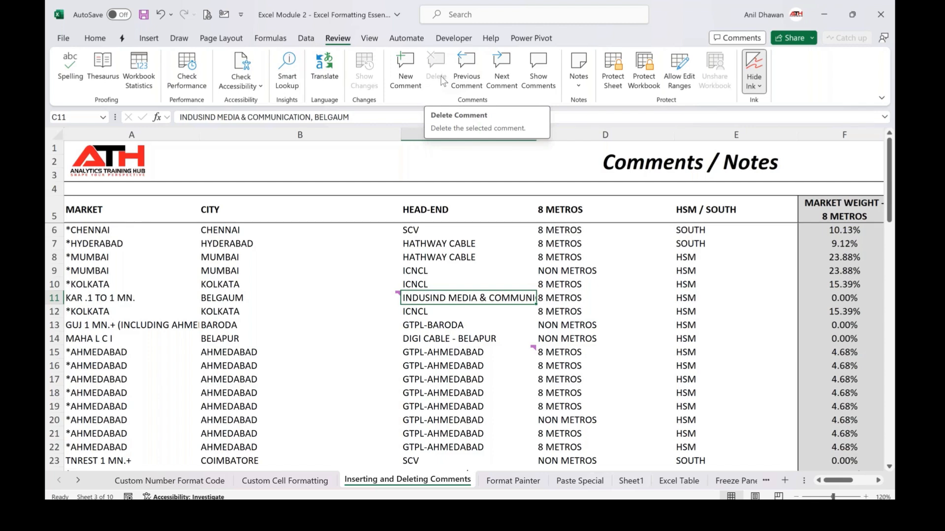
click(800, 7)
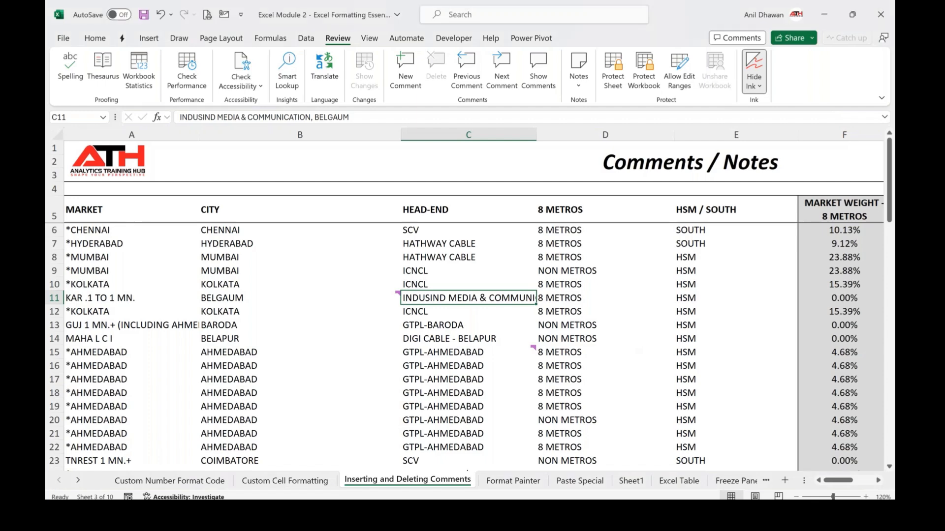
click(517, 481)
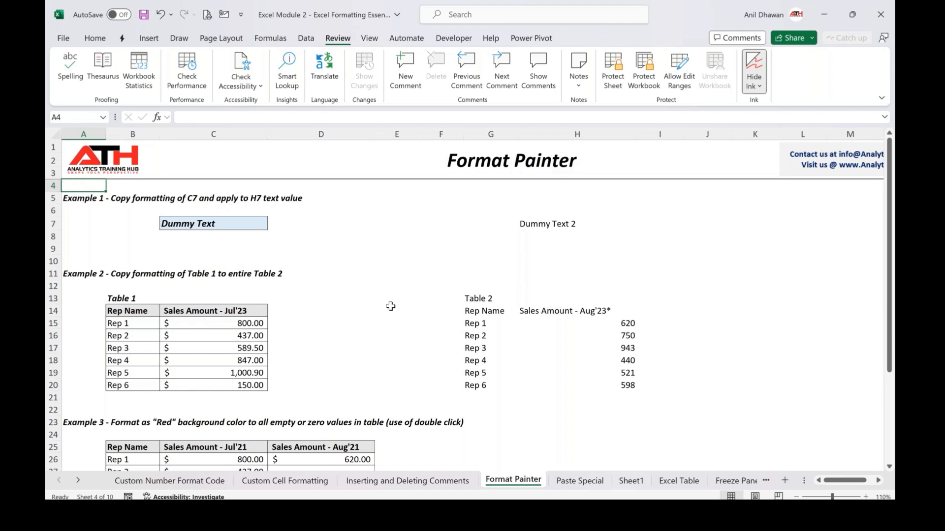
Copy the formatting of C7 onto H7 with the Format Painter
click(226, 222)
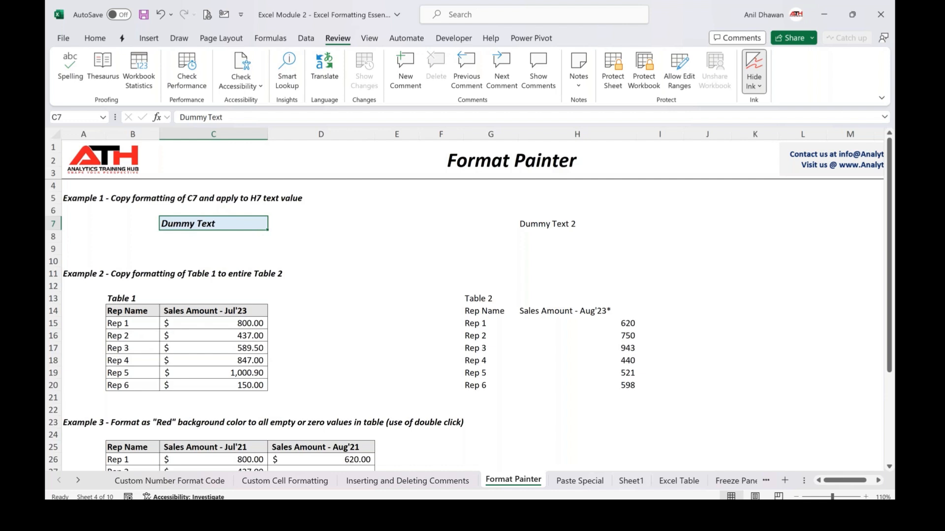
click(91, 39)
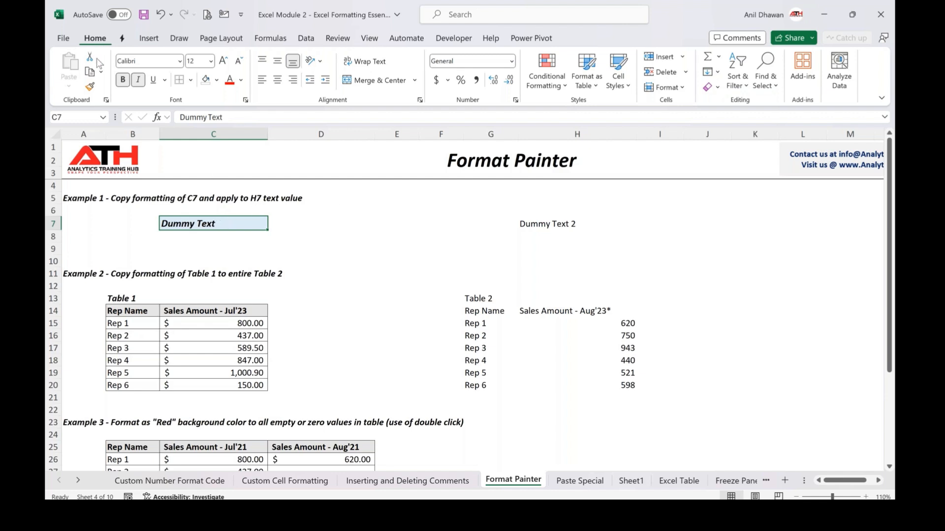
click(90, 88)
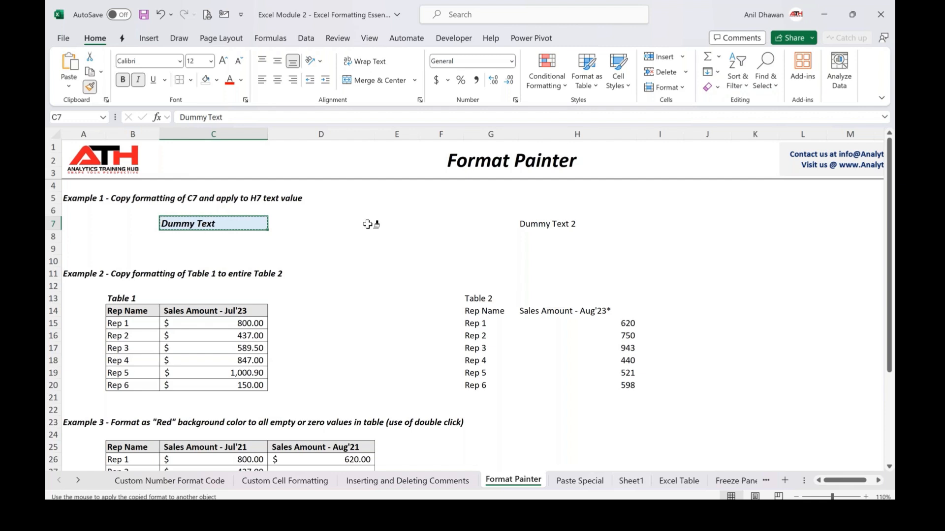
click(551, 224)
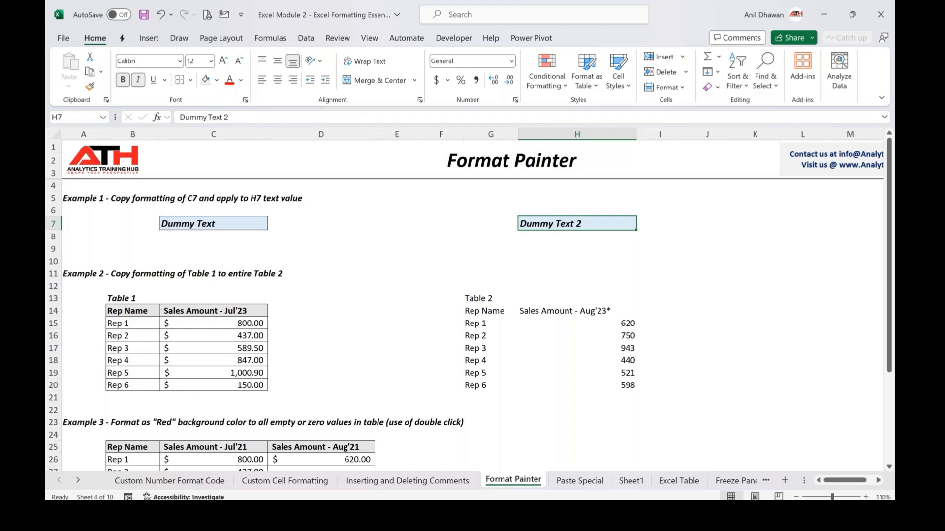
Copy Table 1's formatting in B13:C20 onto Table 2 in G13:H20 with the Format Painter
scroll(468, 320, down, 1)
click(115, 295)
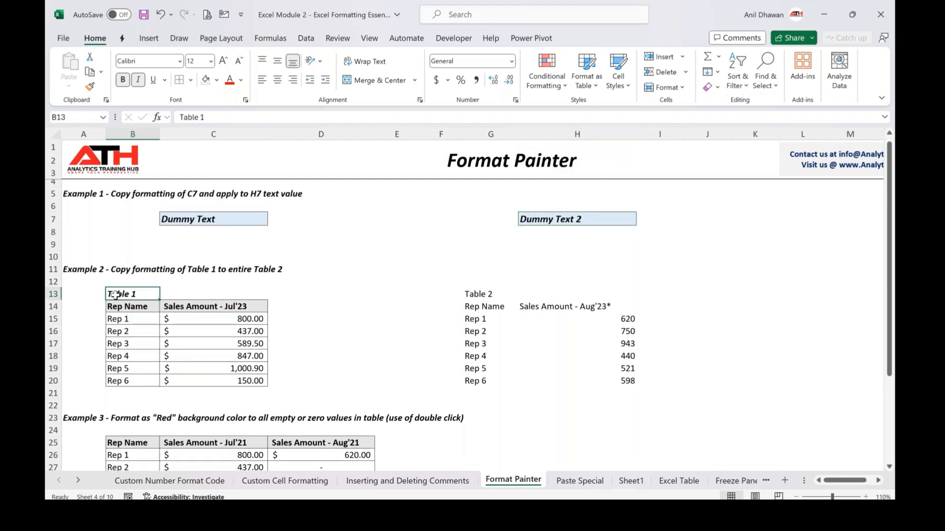
drag(185, 351, 217, 381)
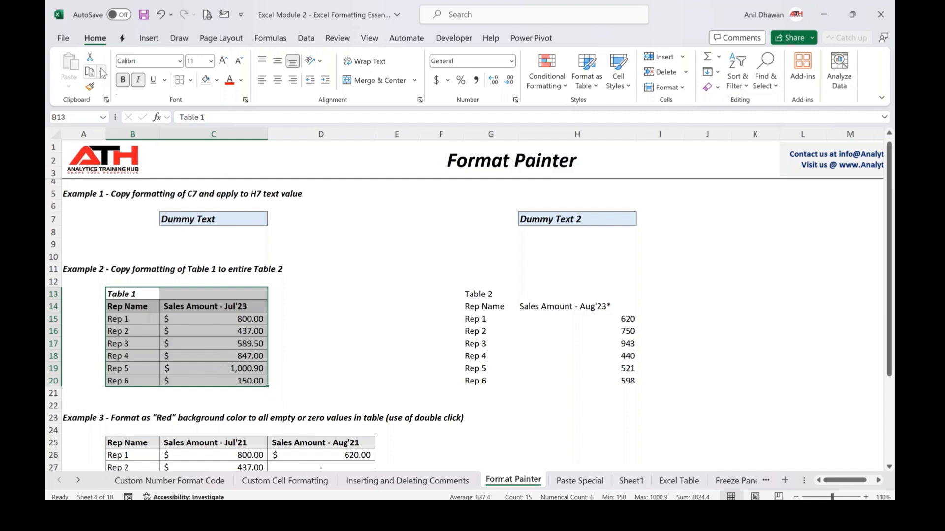
click(90, 88)
click(484, 292)
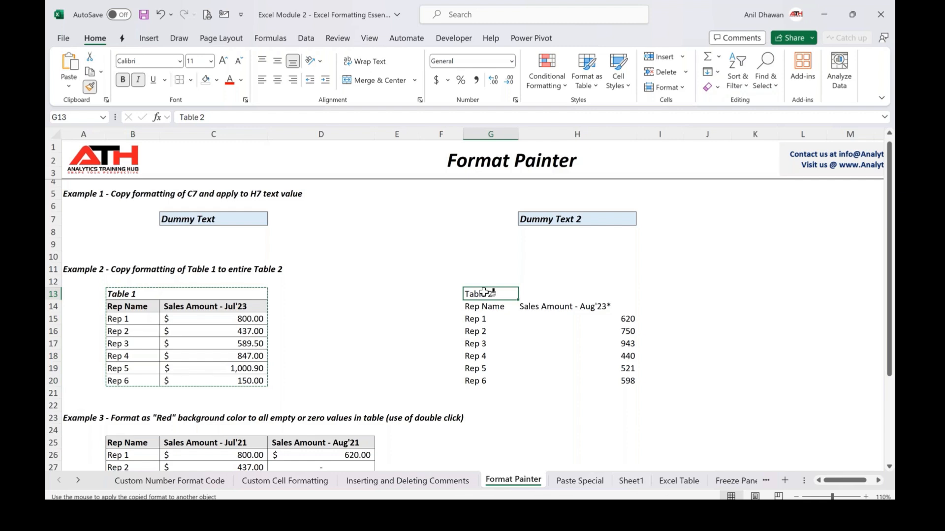
drag(484, 293, 625, 381)
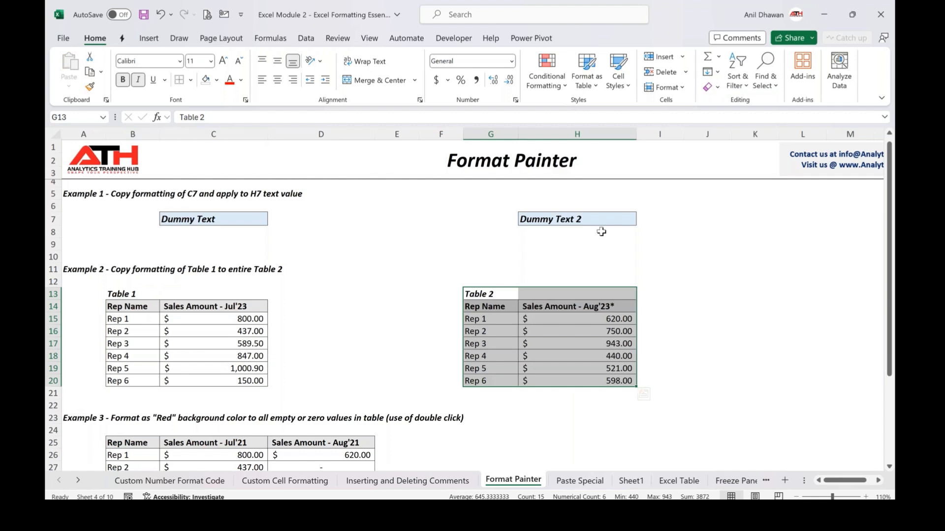
click(751, 256)
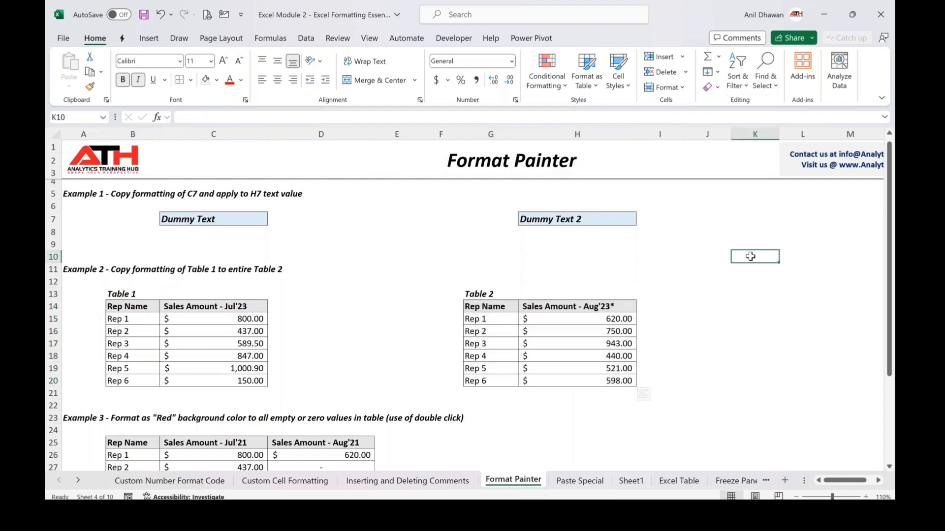
click(846, 209)
click(773, 356)
click(708, 273)
click(780, 323)
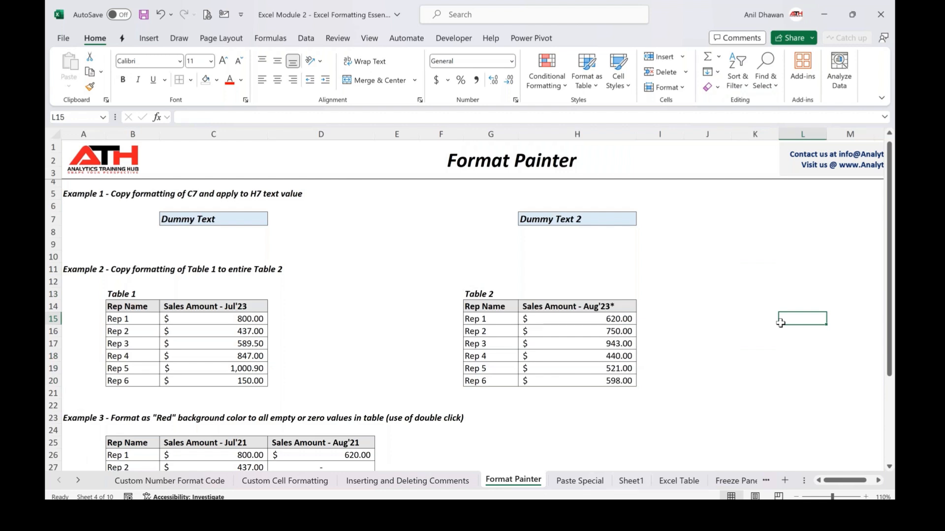
Copy C28's red fill with the Format Painter locked on and apply it to the empty or zero cells D27, D28, D31 and C31
scroll(780, 323, down, 3)
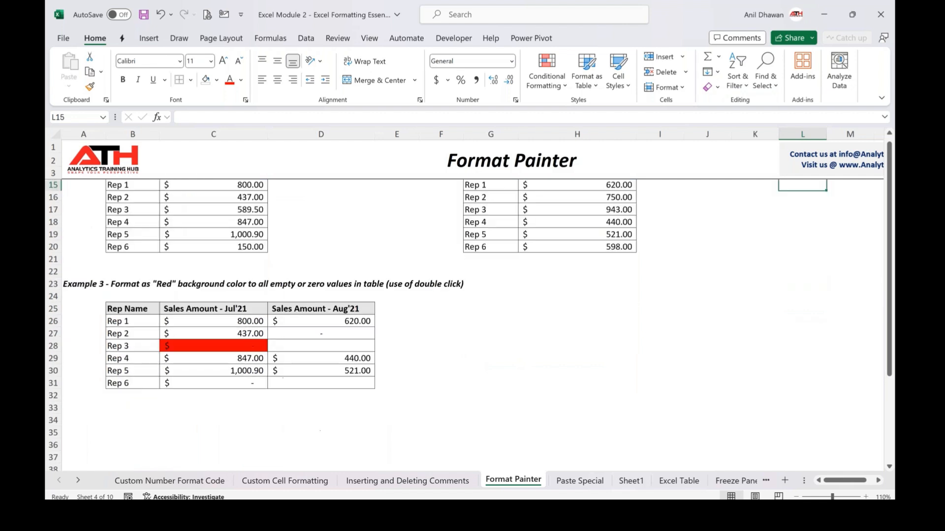
click(234, 346)
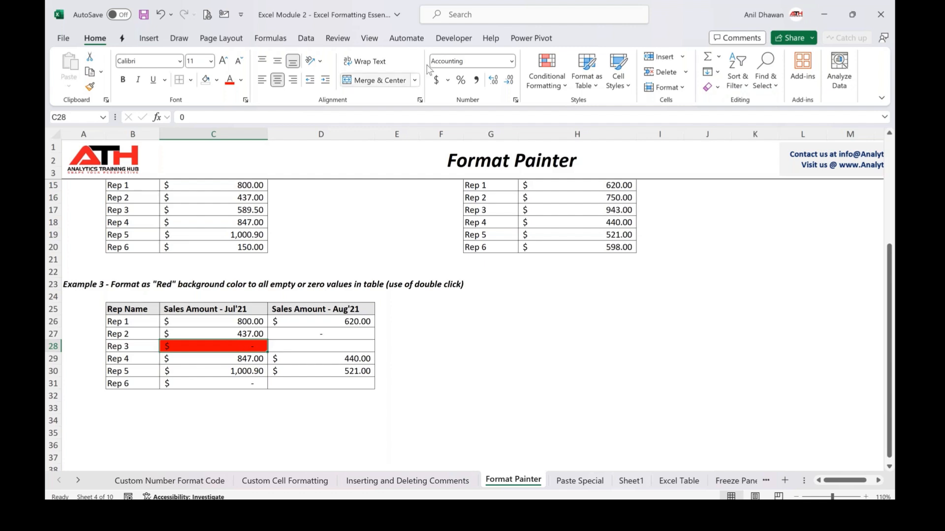
click(661, 4)
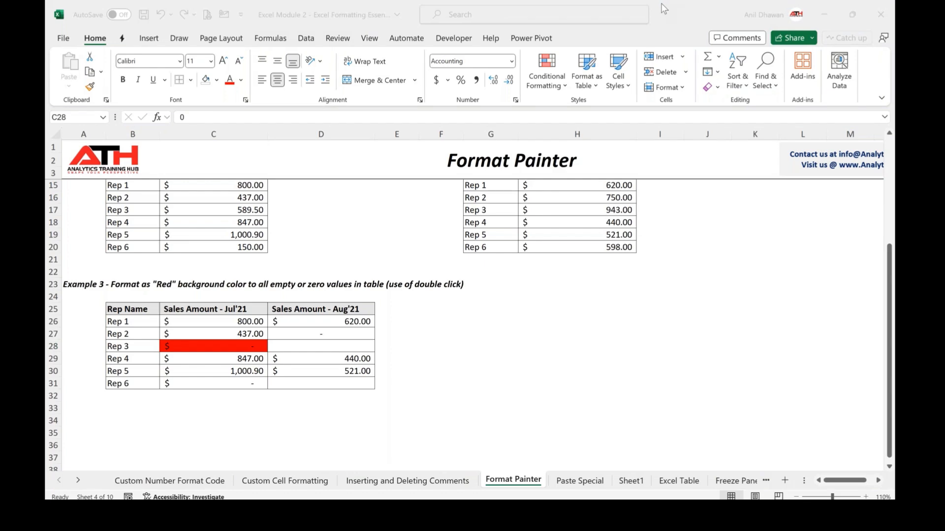
click(236, 349)
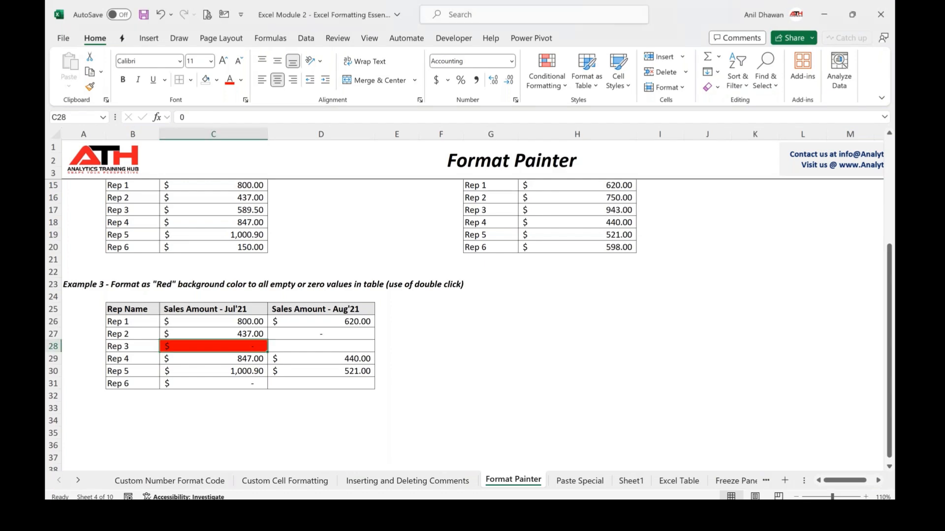
double_click(90, 88)
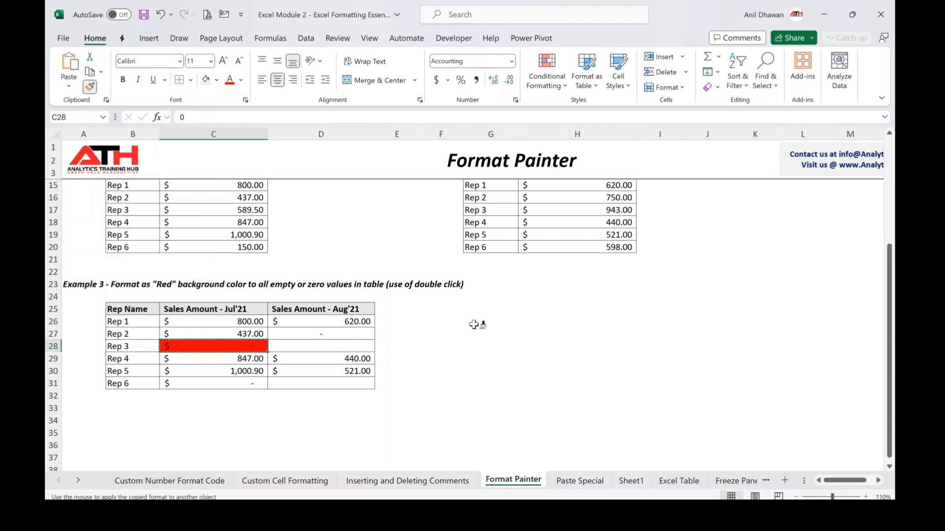
click(310, 335)
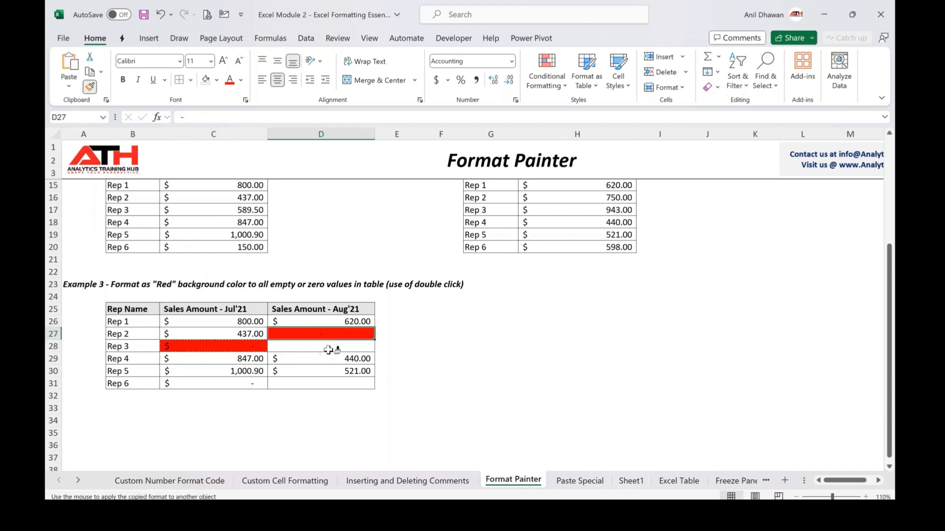
click(331, 346)
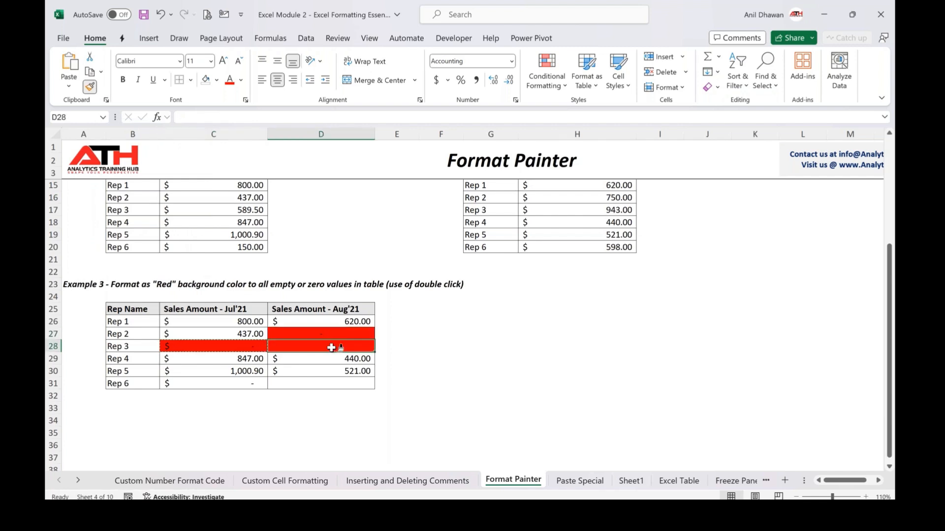
click(337, 382)
click(246, 384)
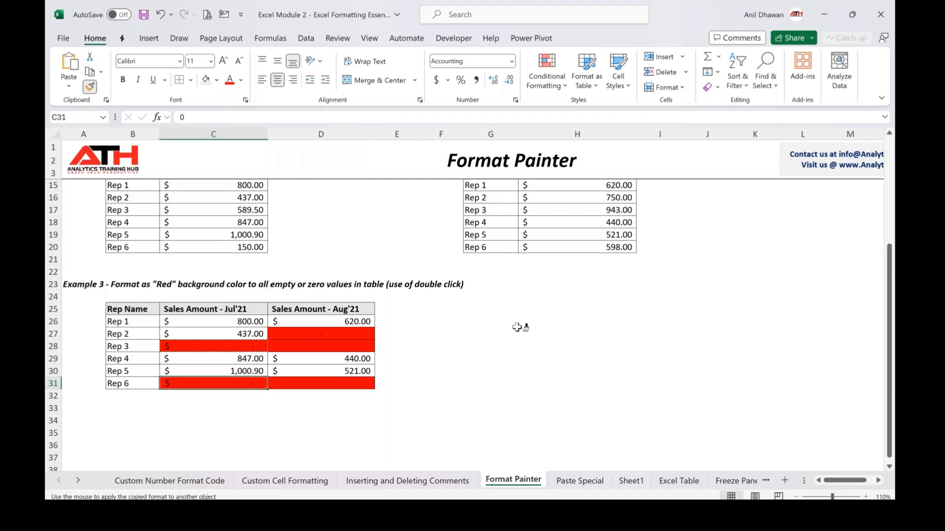
Apply the same red format to cells G26, I23, J28 and H30 outside the table, then turn off the Format Painter
click(511, 322)
click(677, 283)
key(Escape)
click(707, 346)
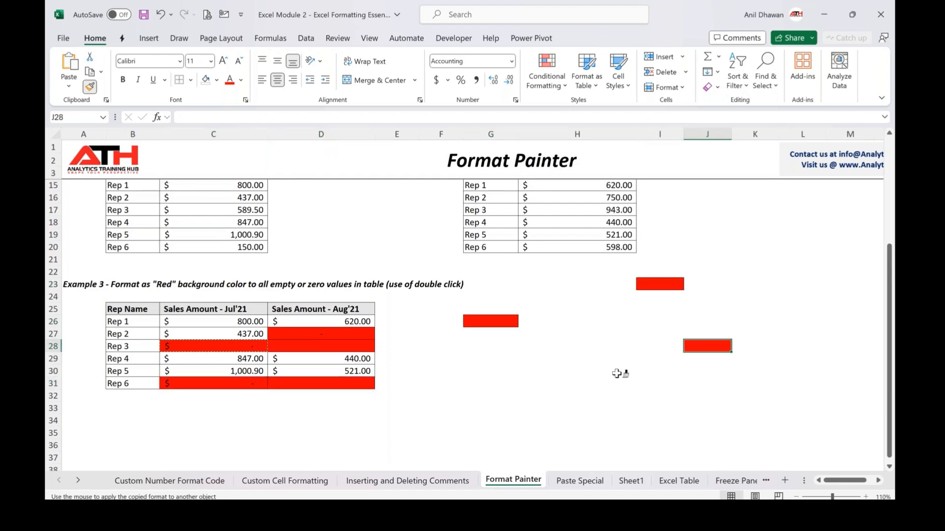
click(622, 373)
key(Escape)
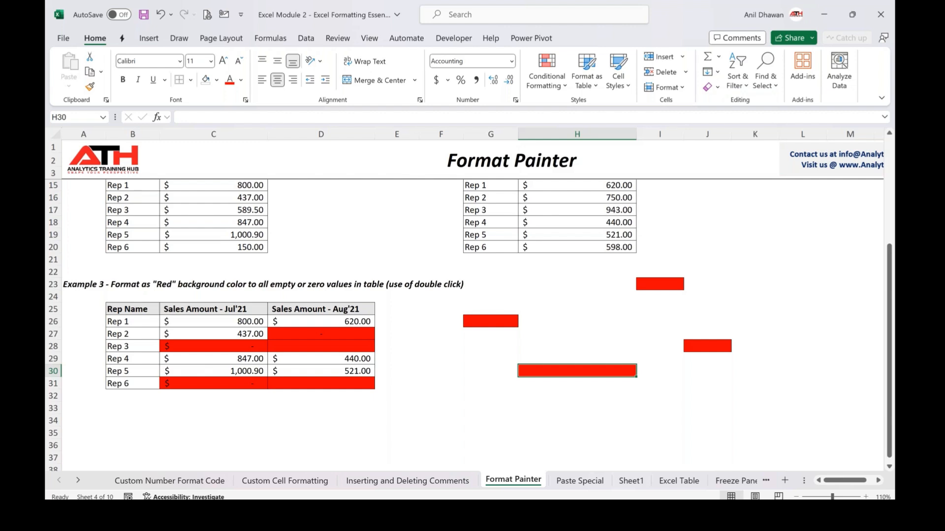
click(216, 349)
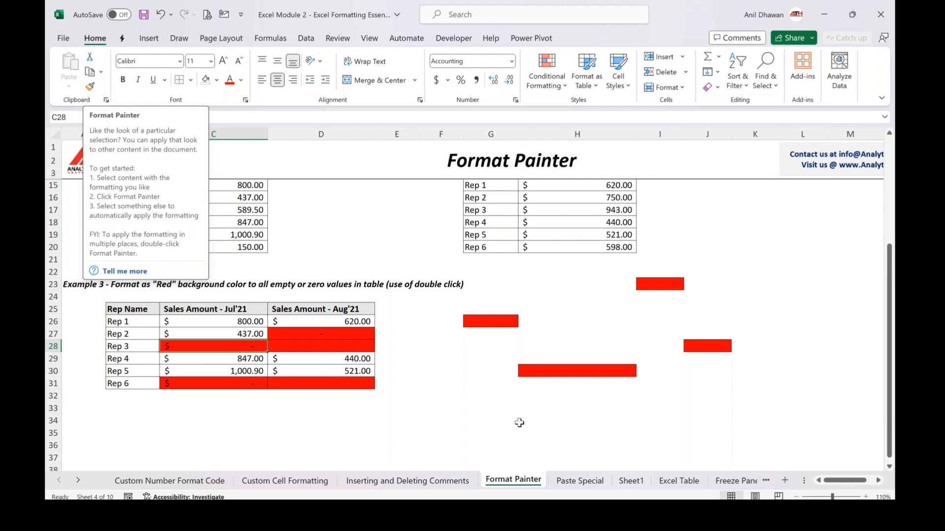
click(548, 322)
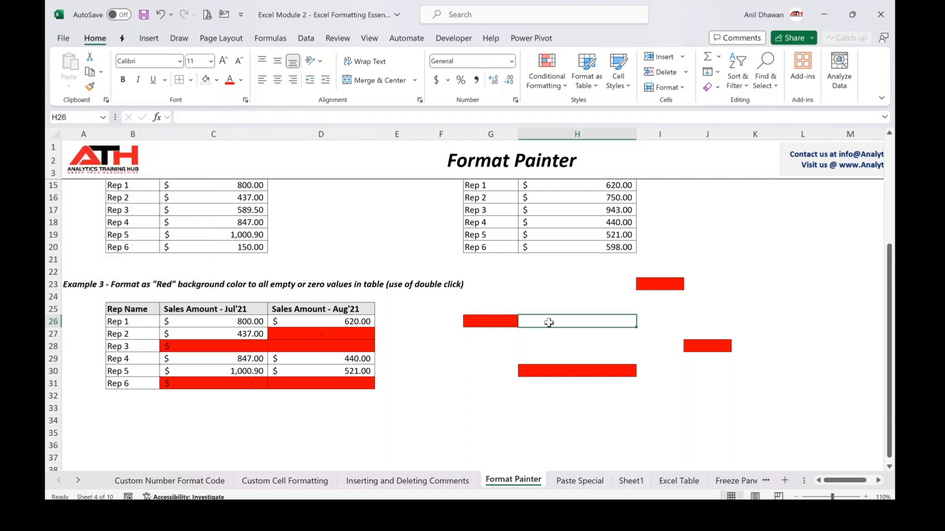